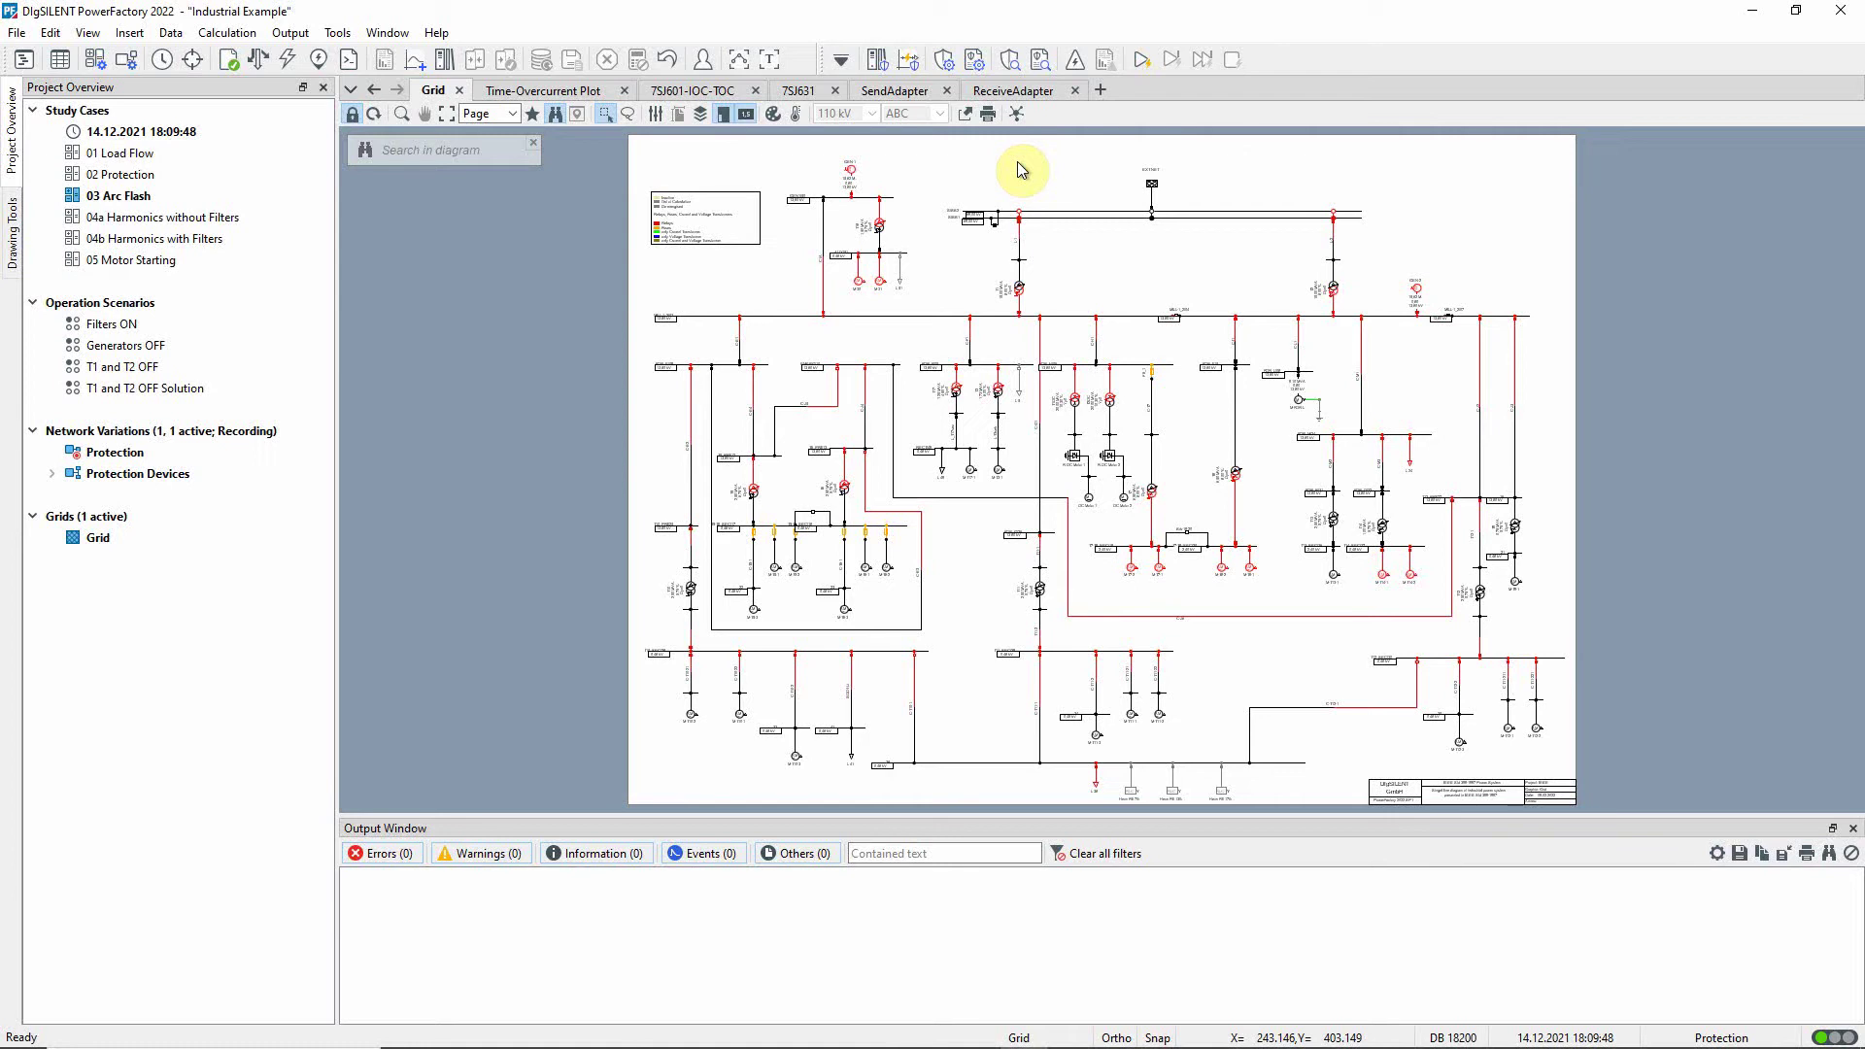
# - Review busbar 10's arc-flash settings under the IEEE 1584-2018 and 1584-2002 parameters
pyautogui.doubleClick(882, 365)
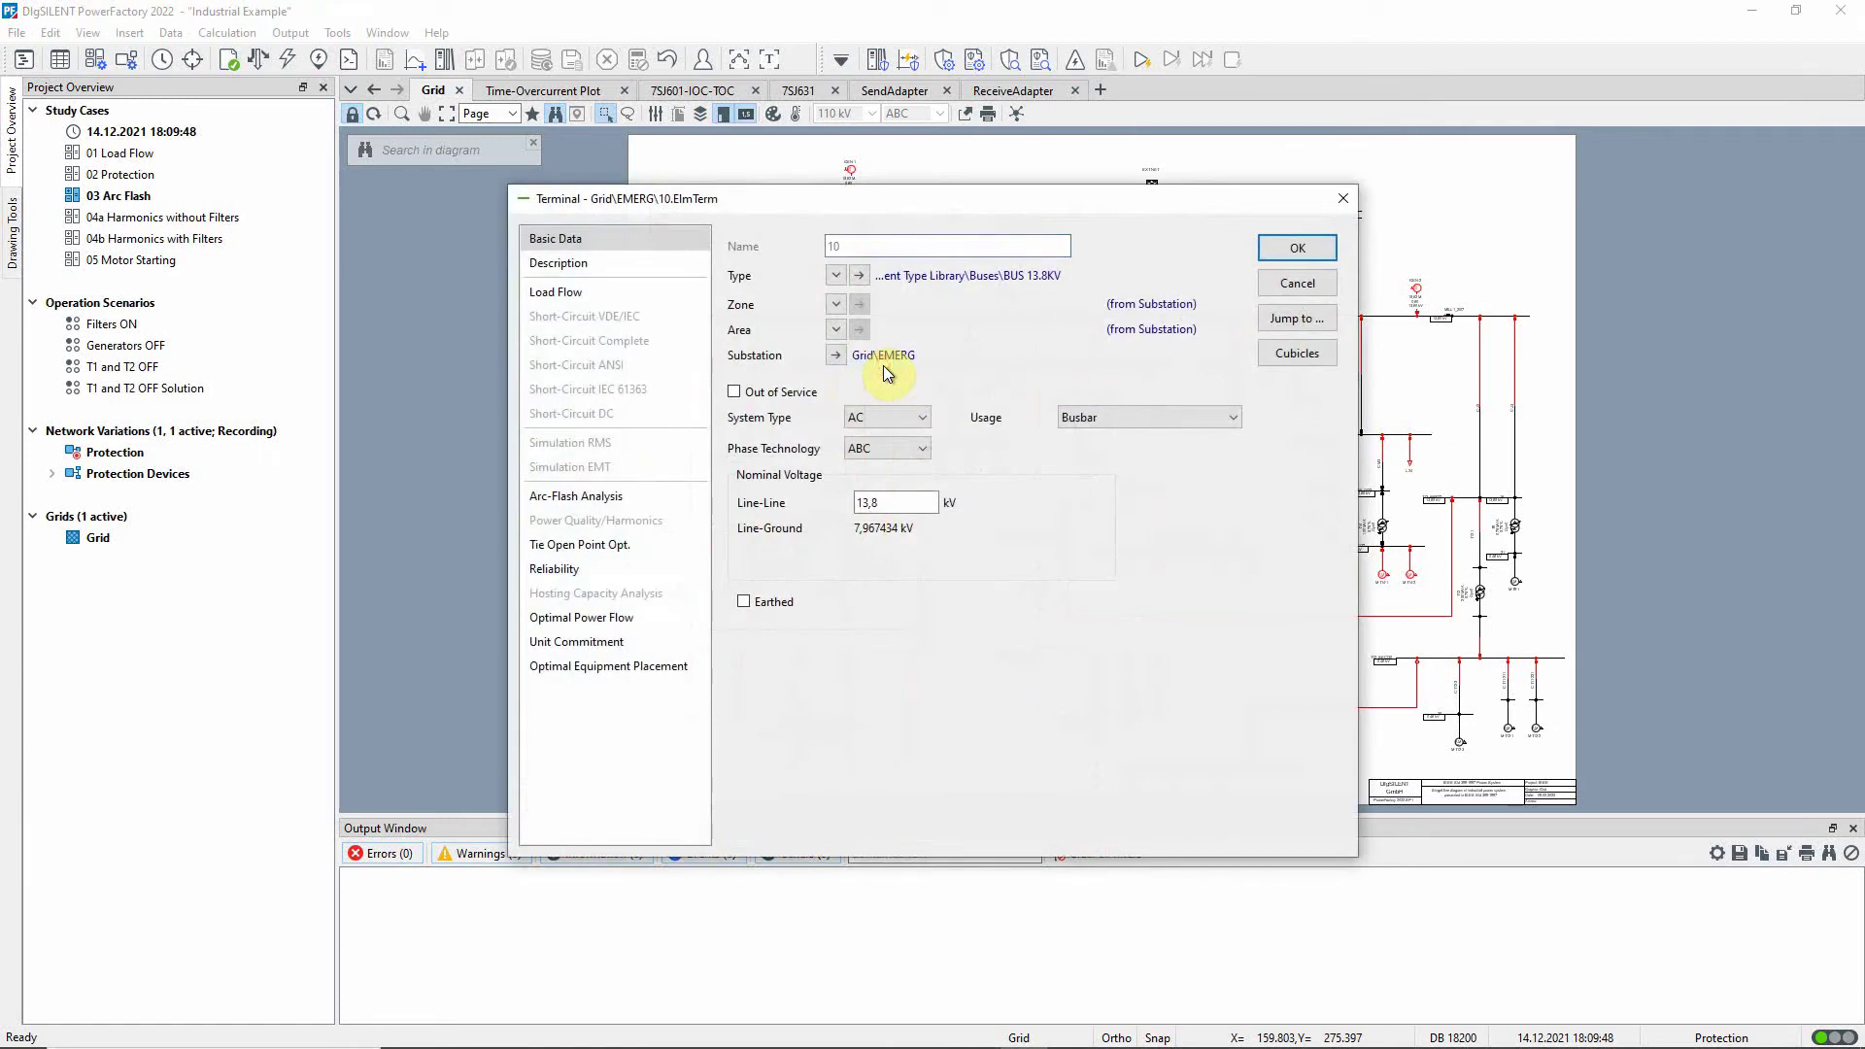
pyautogui.click(647, 496)
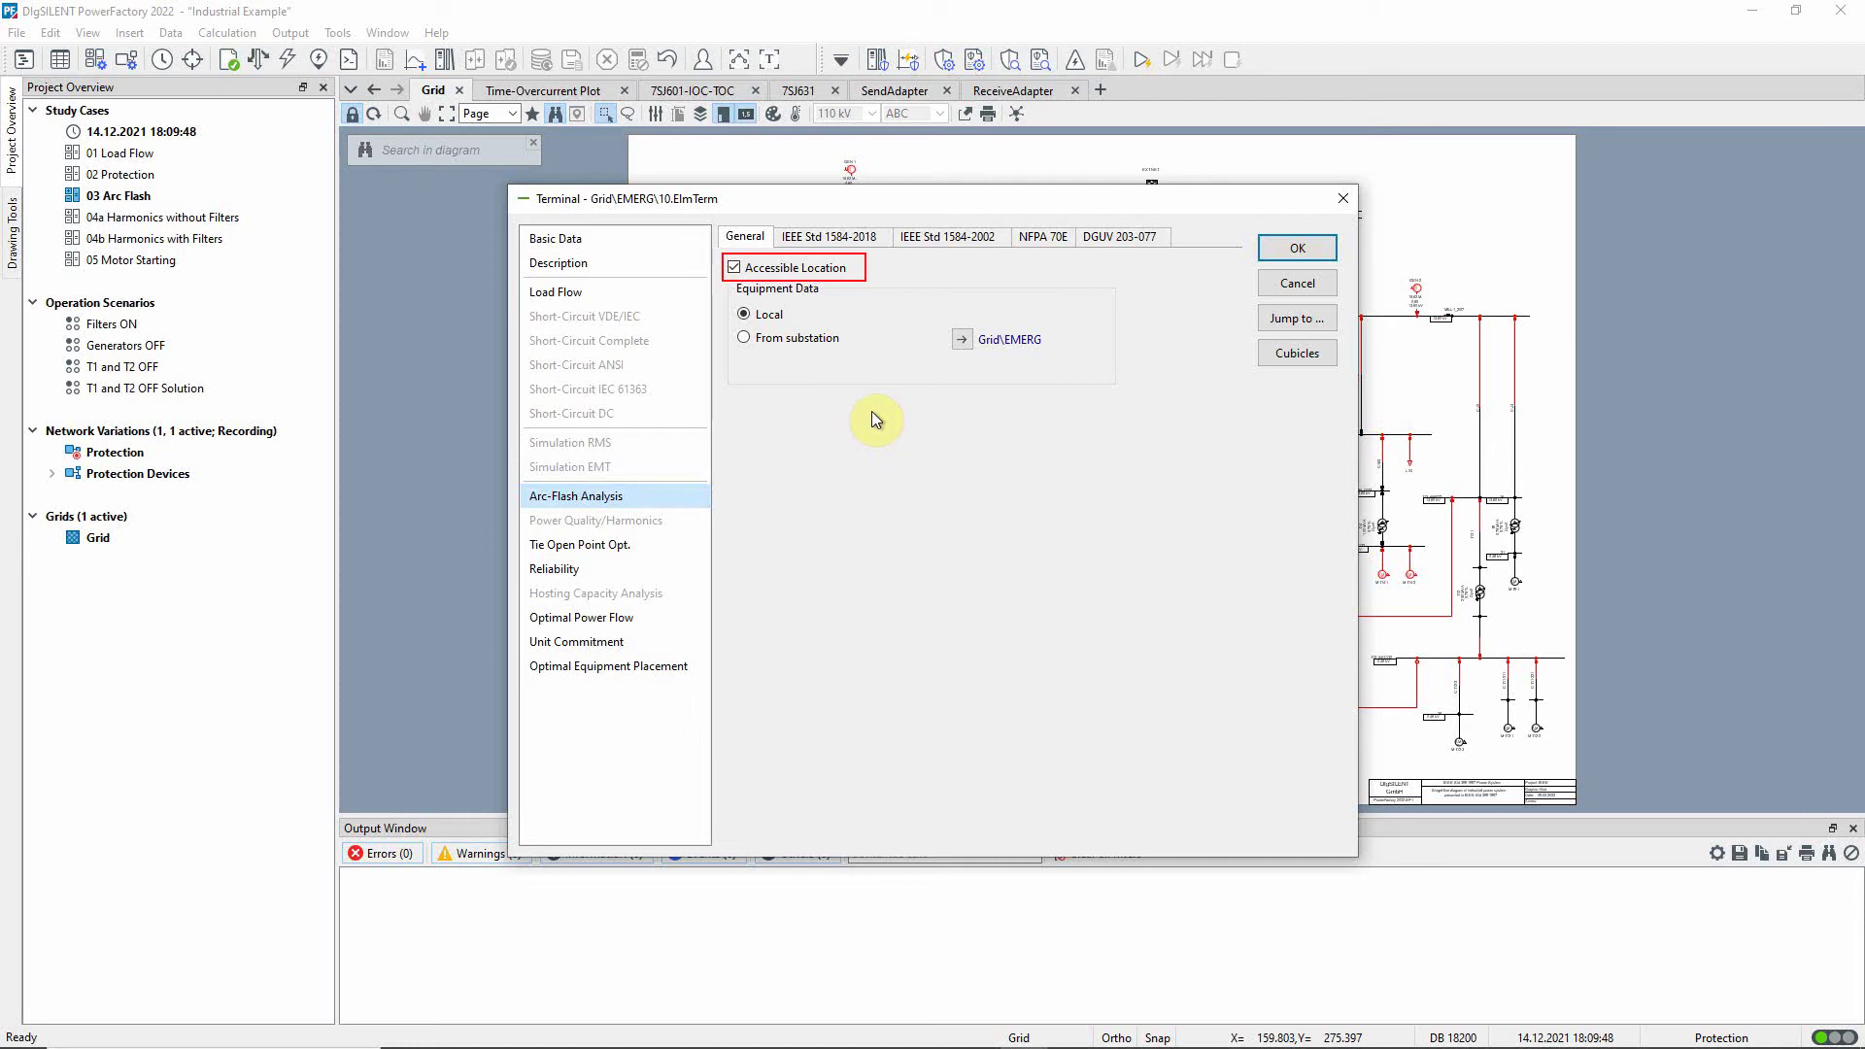
pyautogui.click(860, 238)
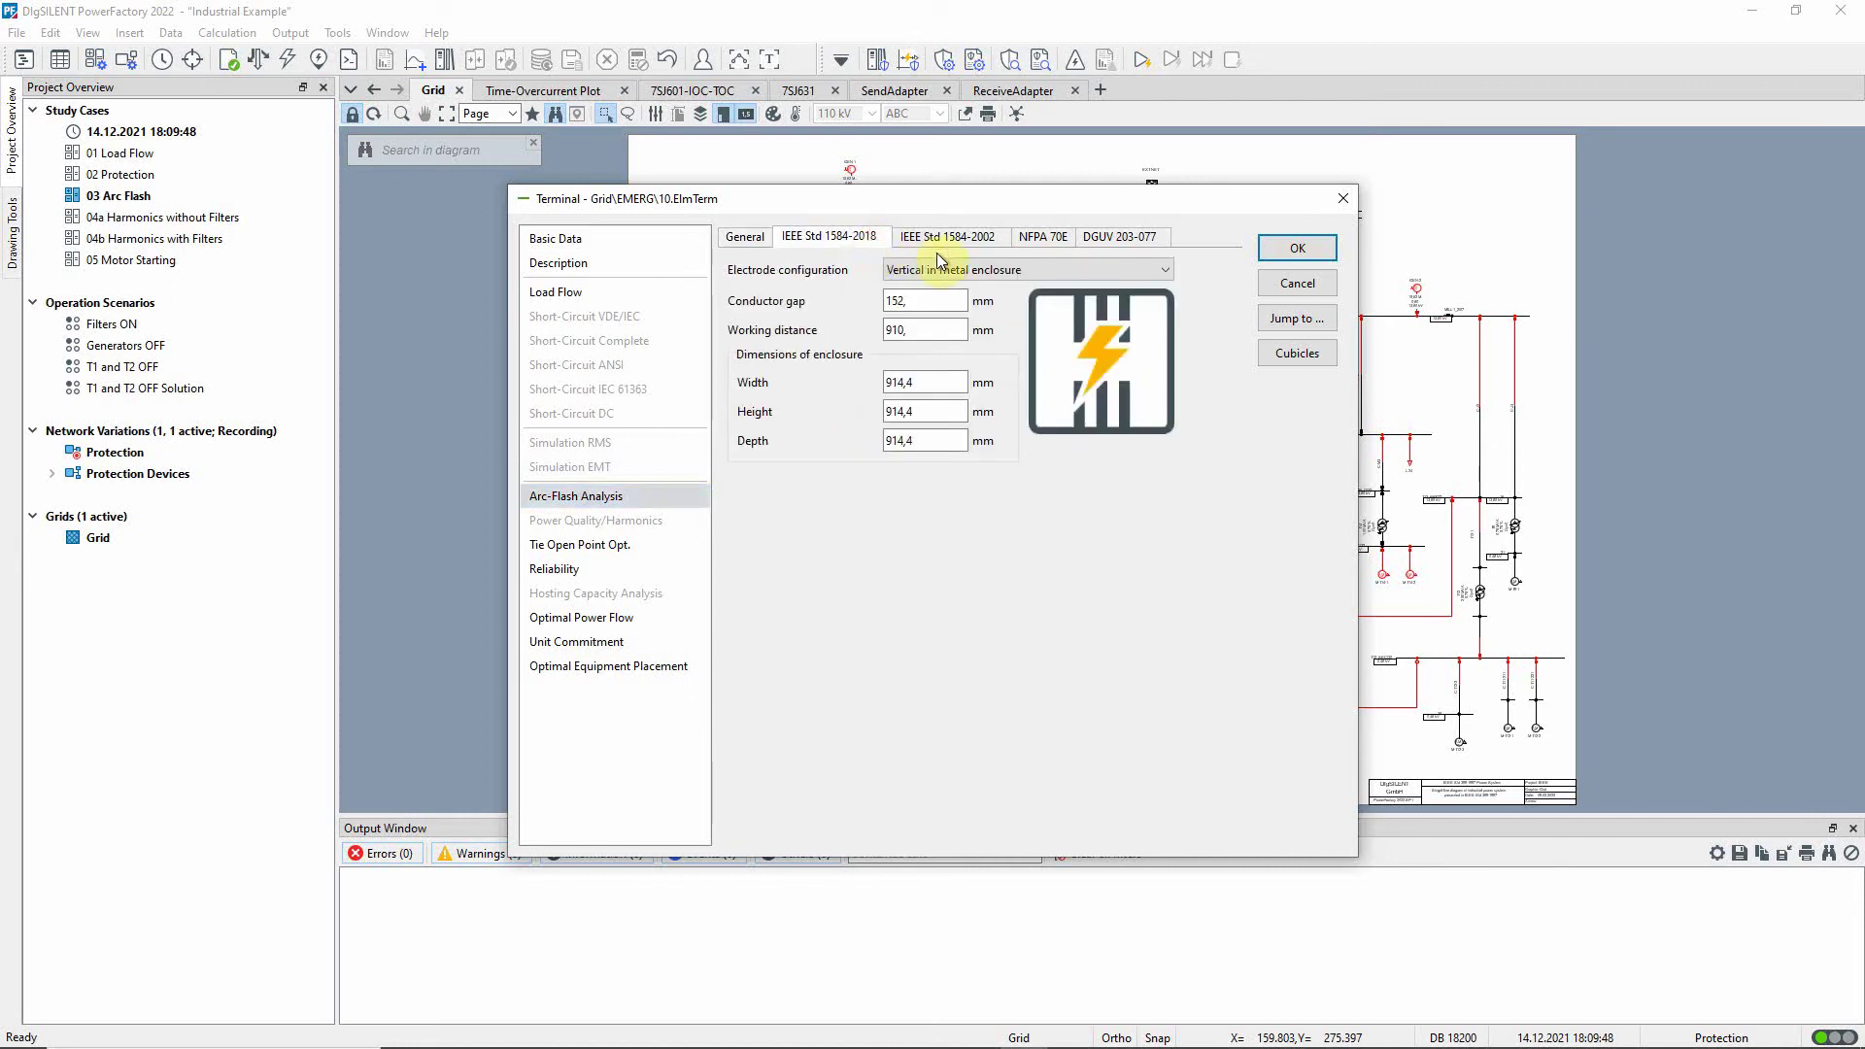
pyautogui.click(980, 238)
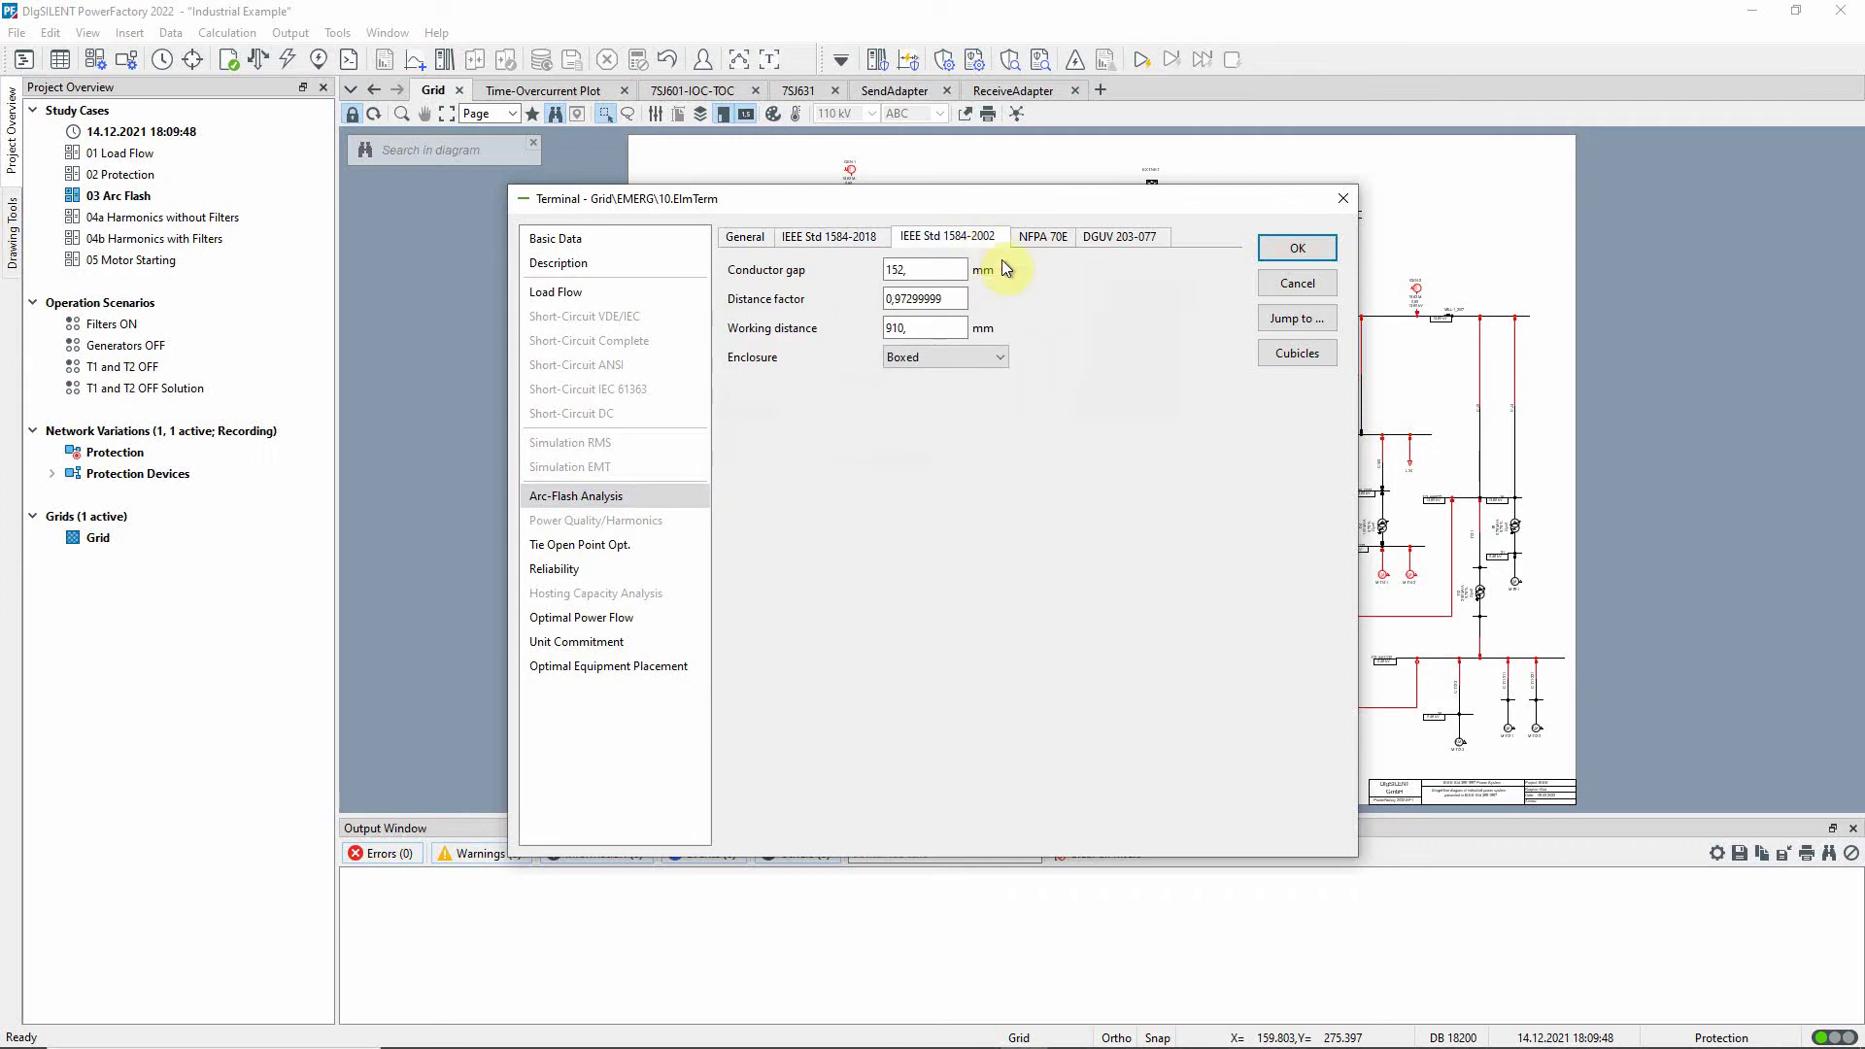
pyautogui.click(1296, 248)
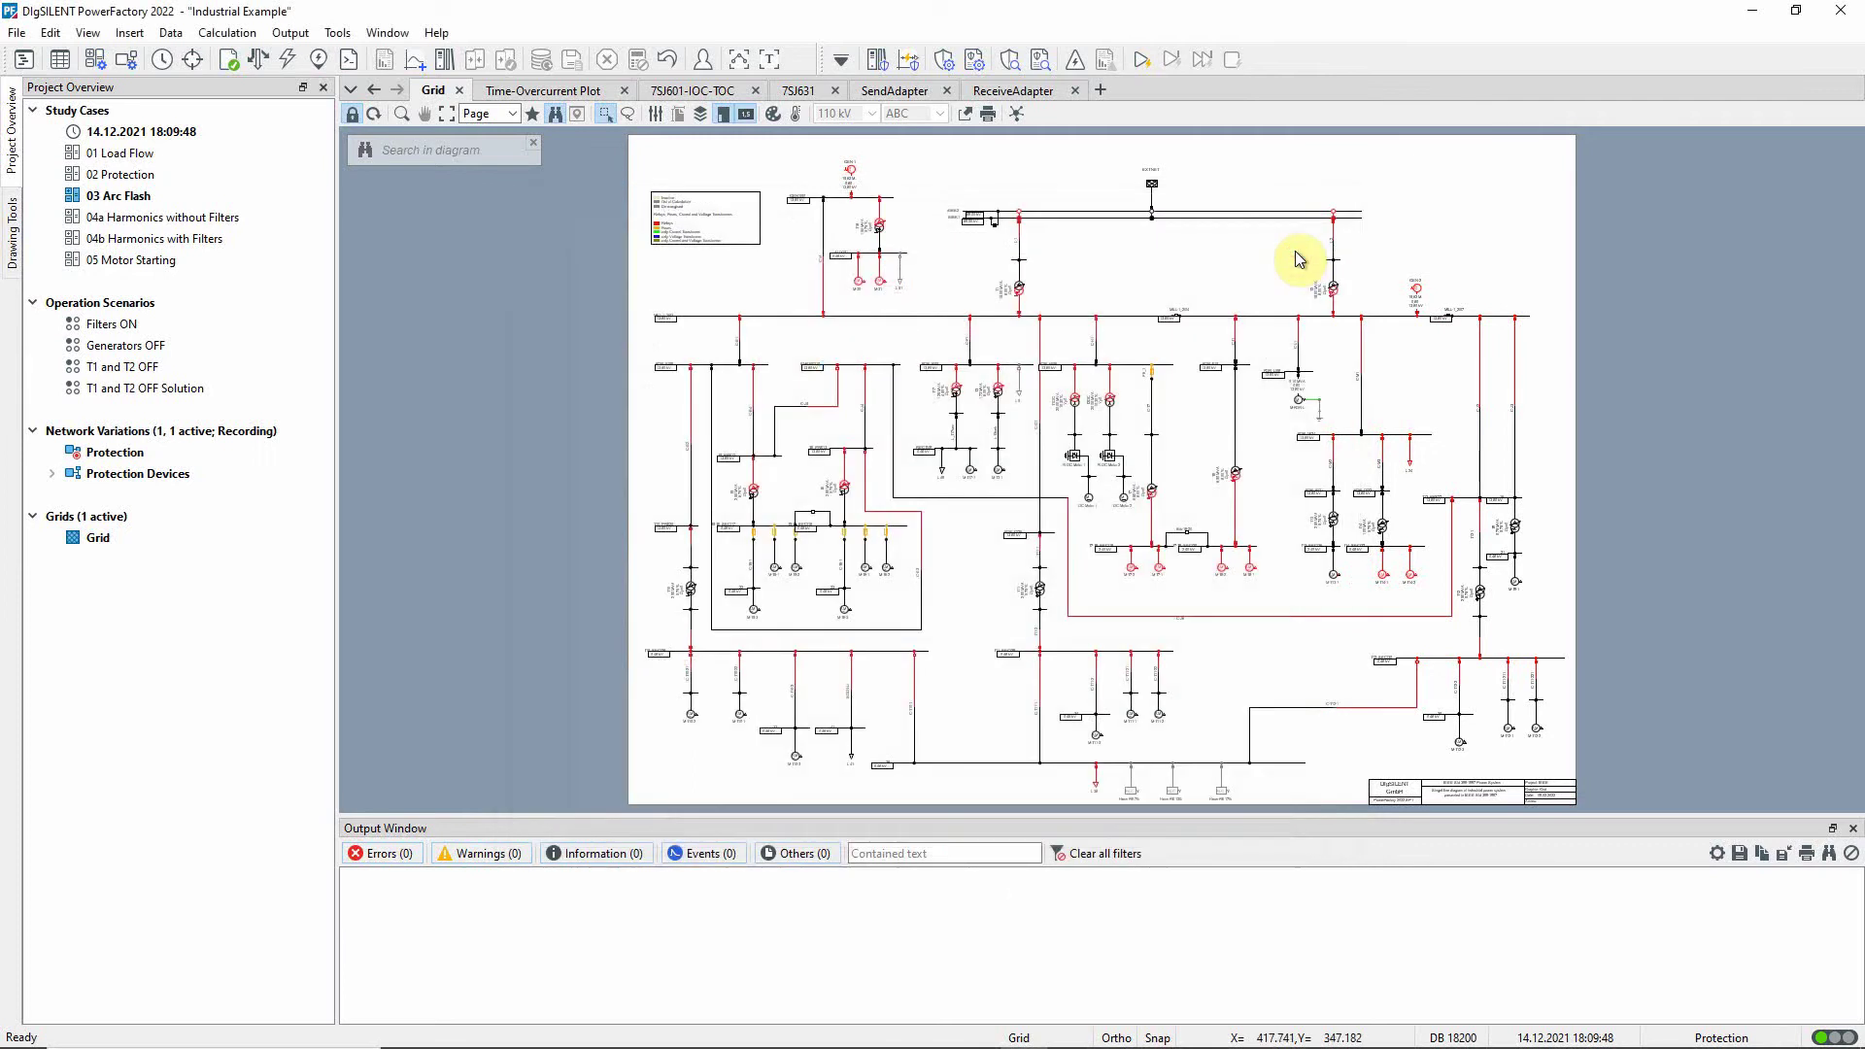
# - Review the arc-flash short-circuit and advanced options, then choose a fixed 0.1 s arc duration
pyautogui.click(1080, 60)
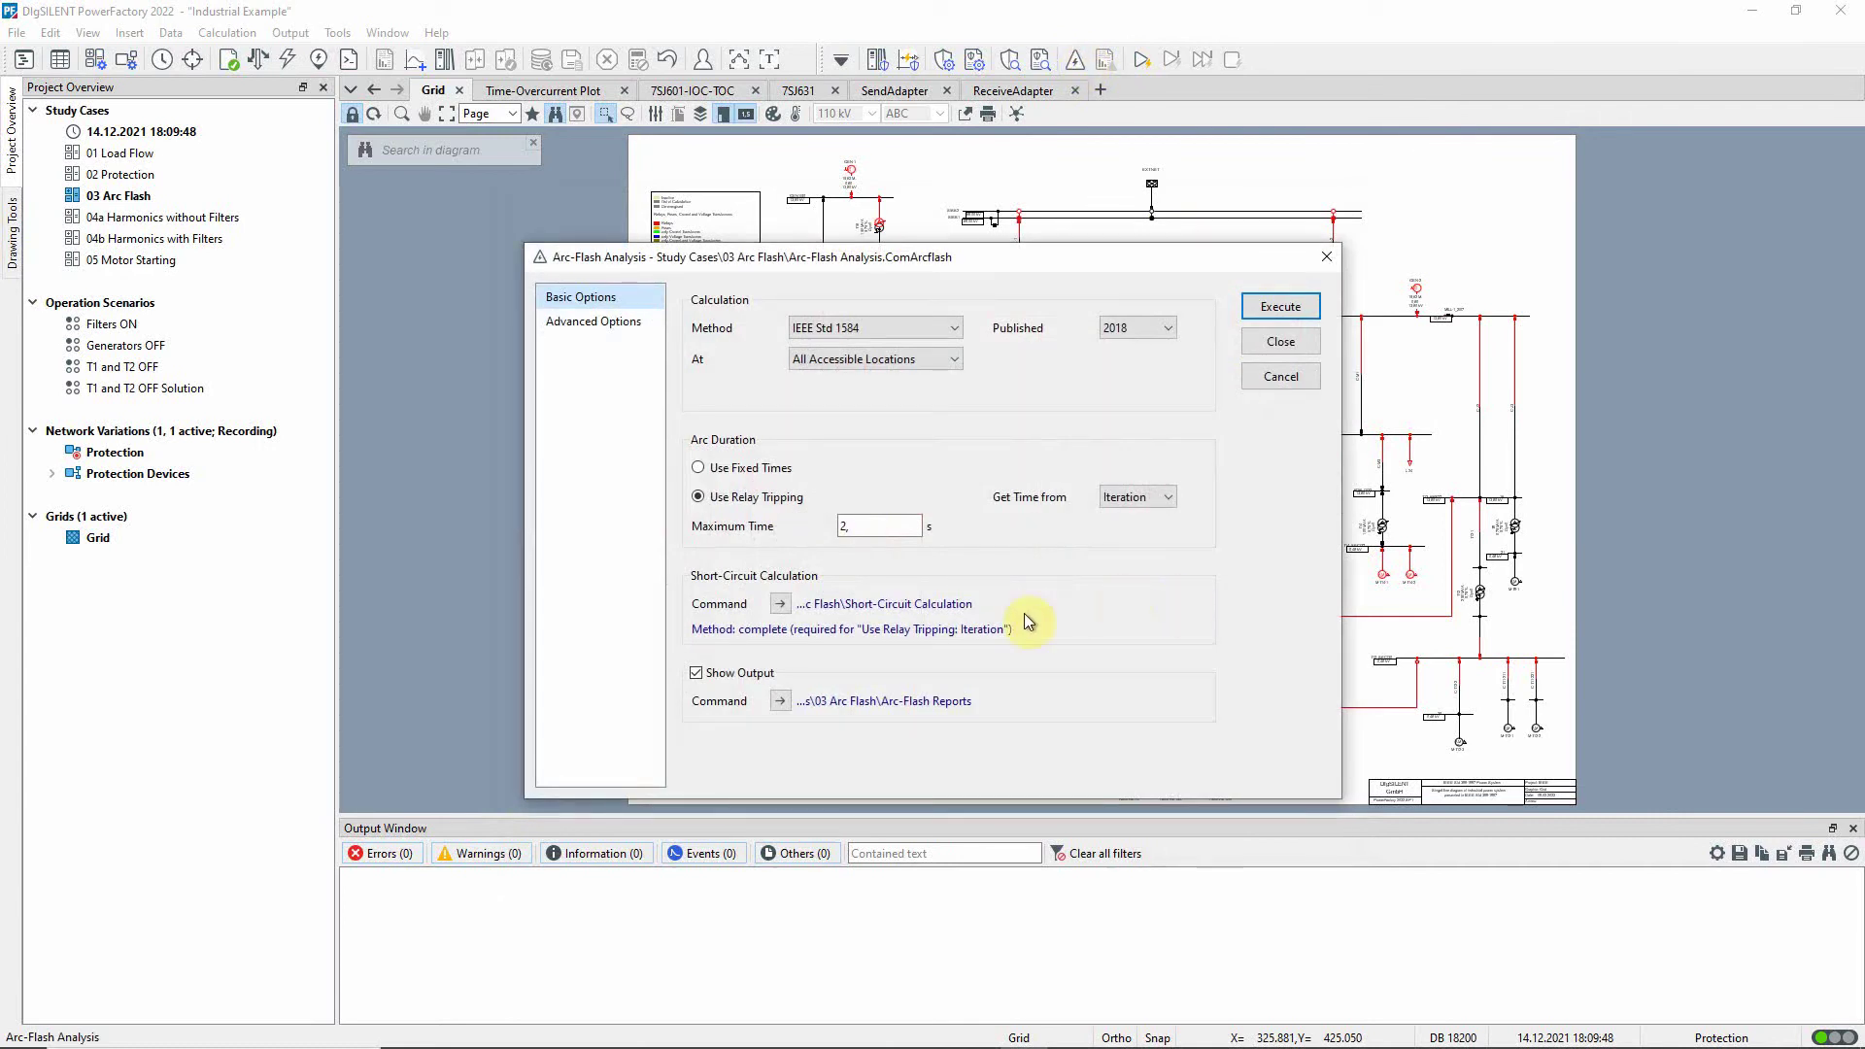
pyautogui.click(781, 604)
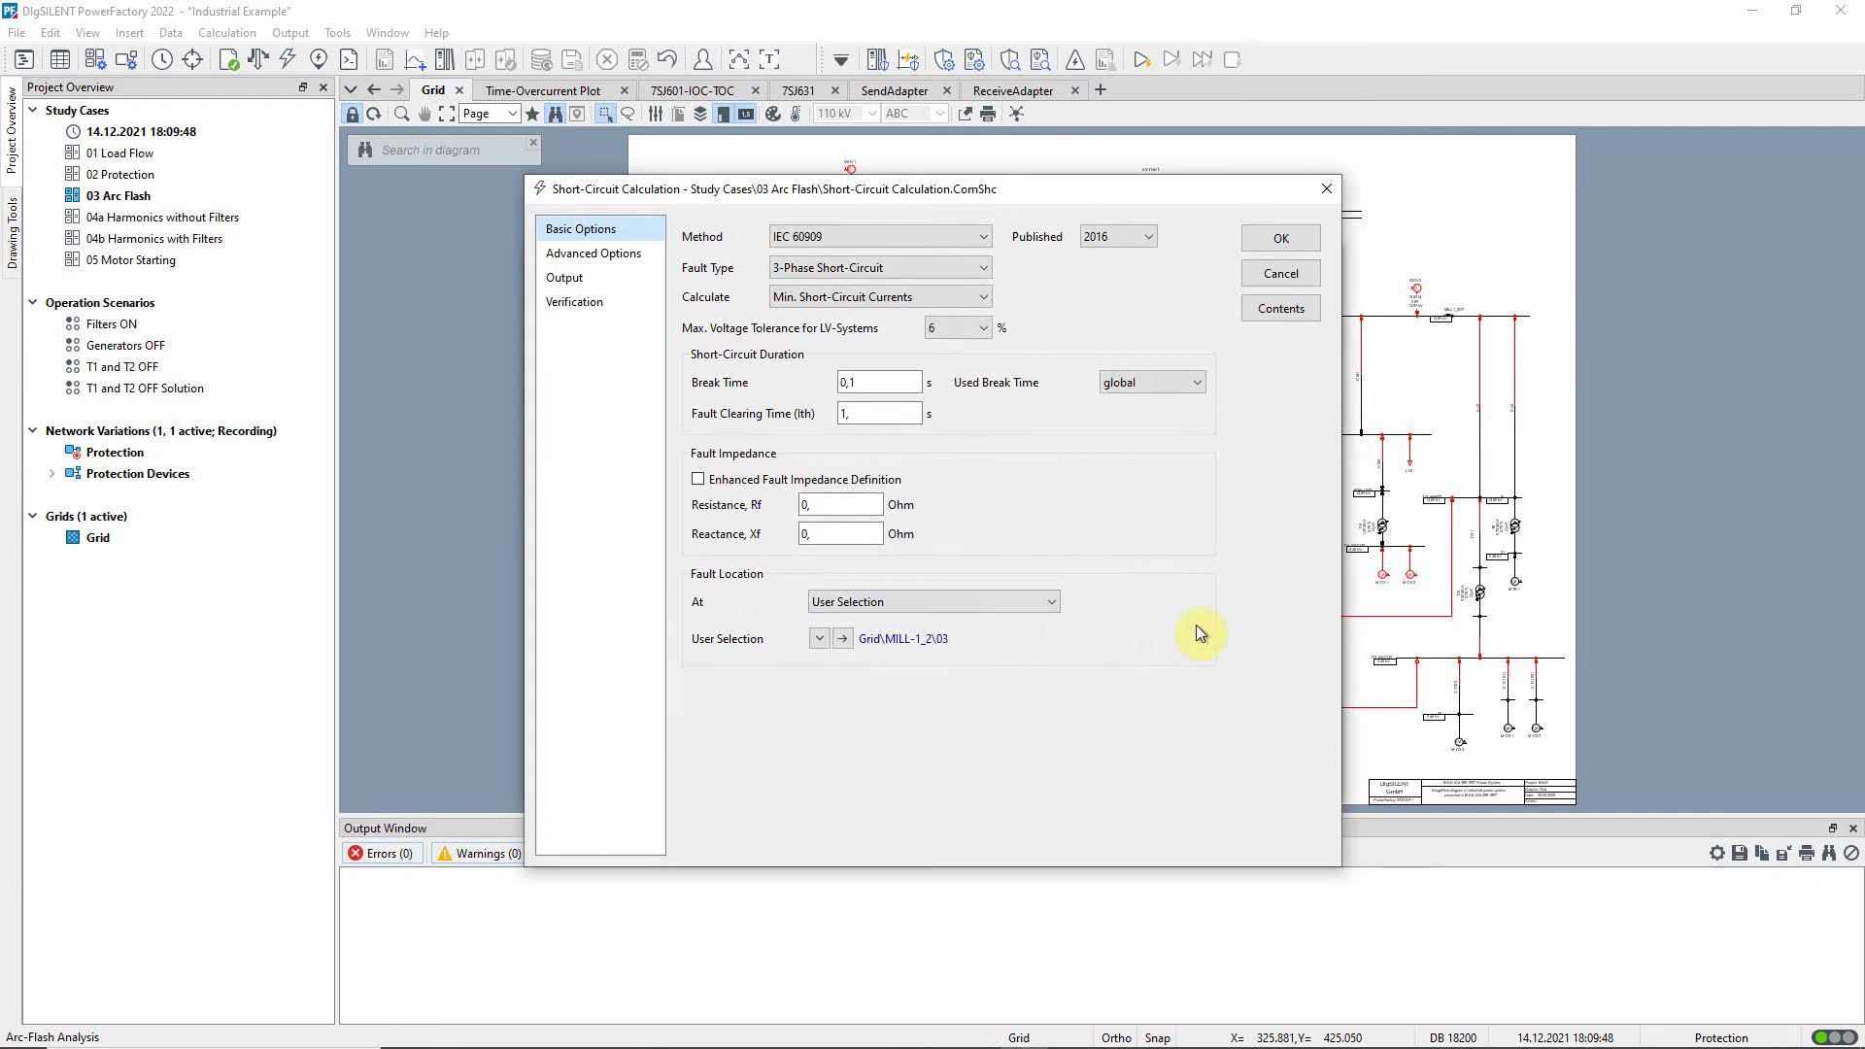
pyautogui.click(1281, 237)
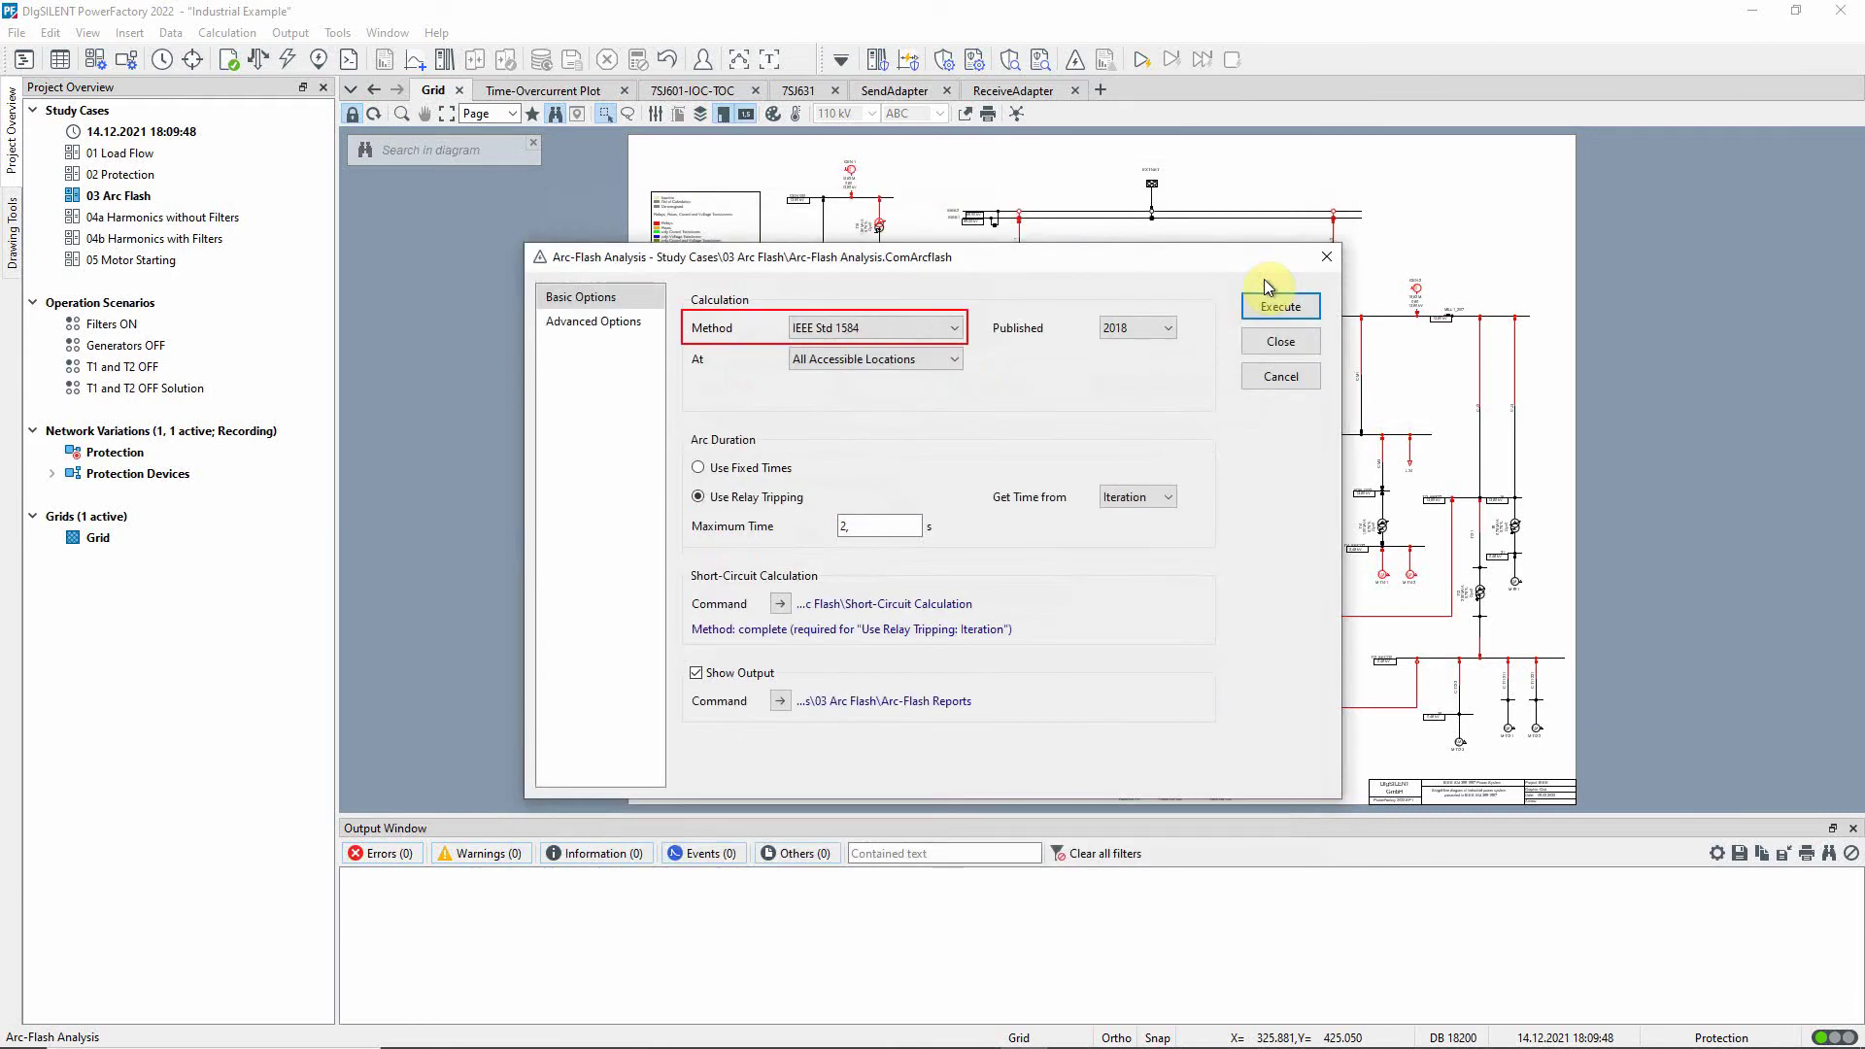
pyautogui.click(593, 321)
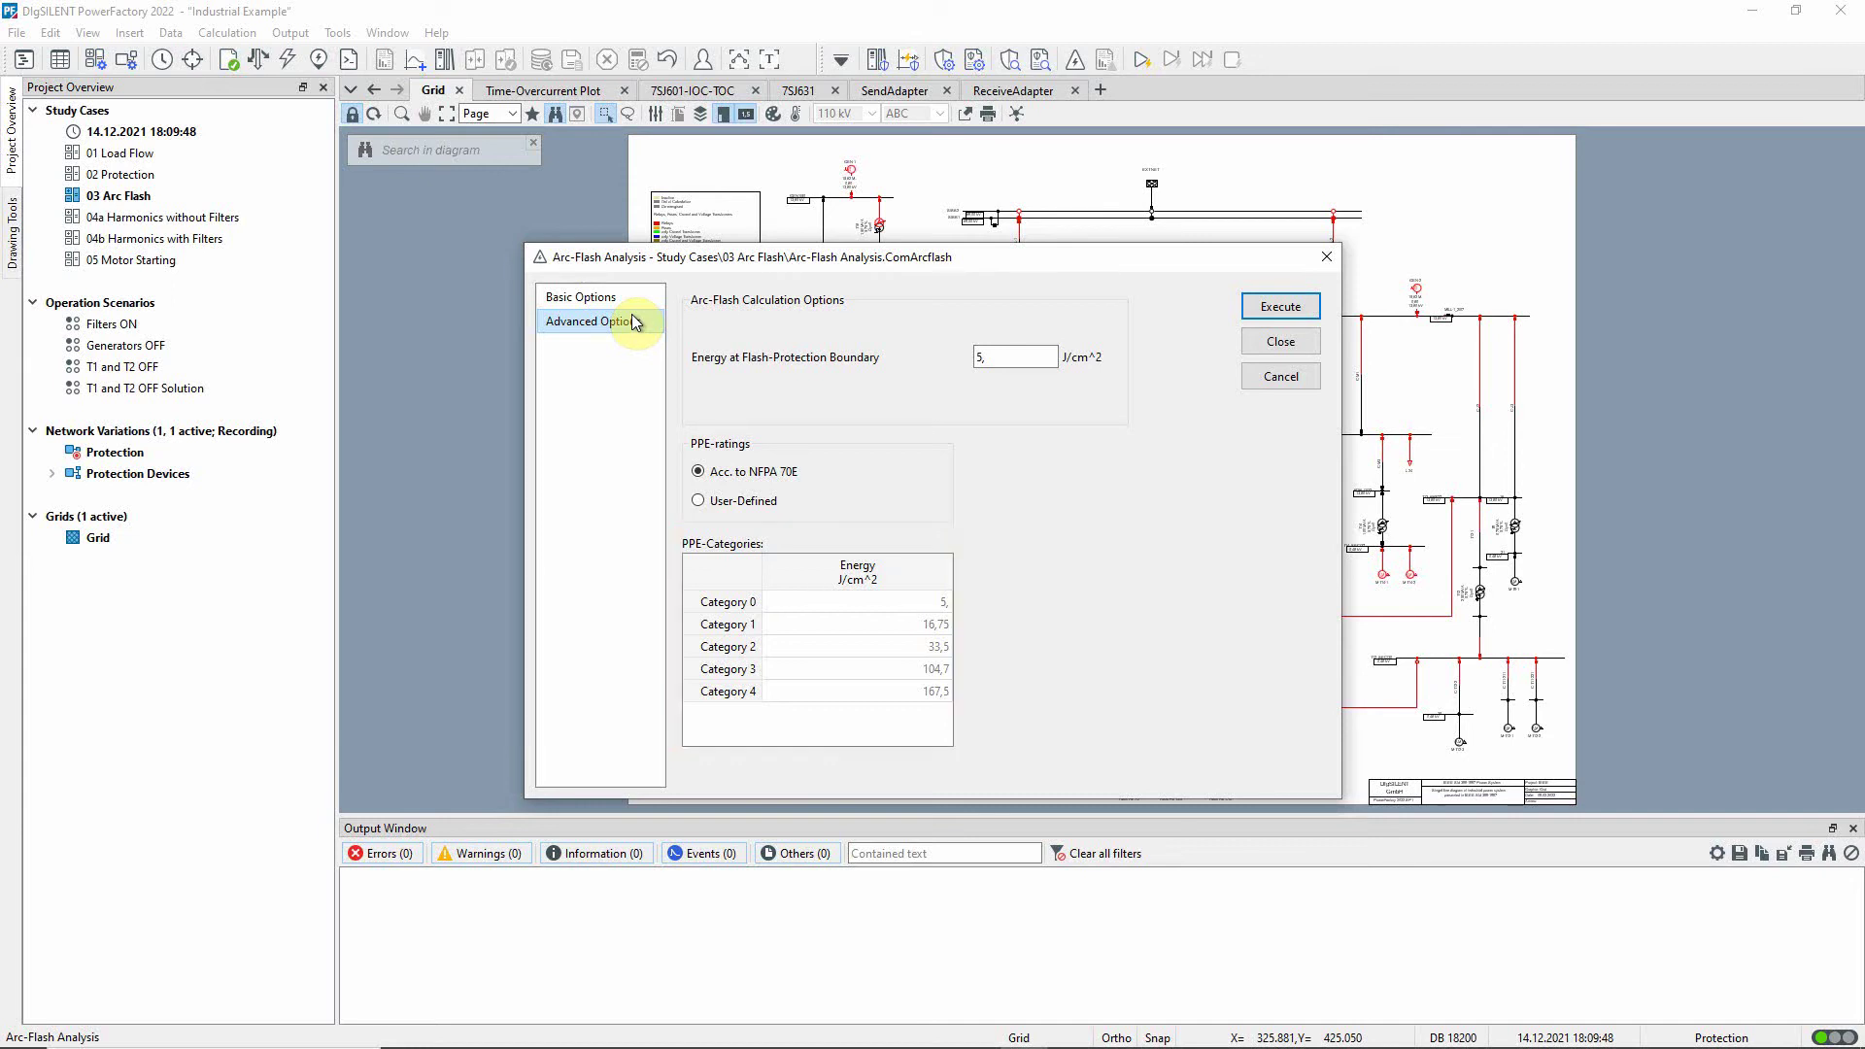
pyautogui.click(633, 300)
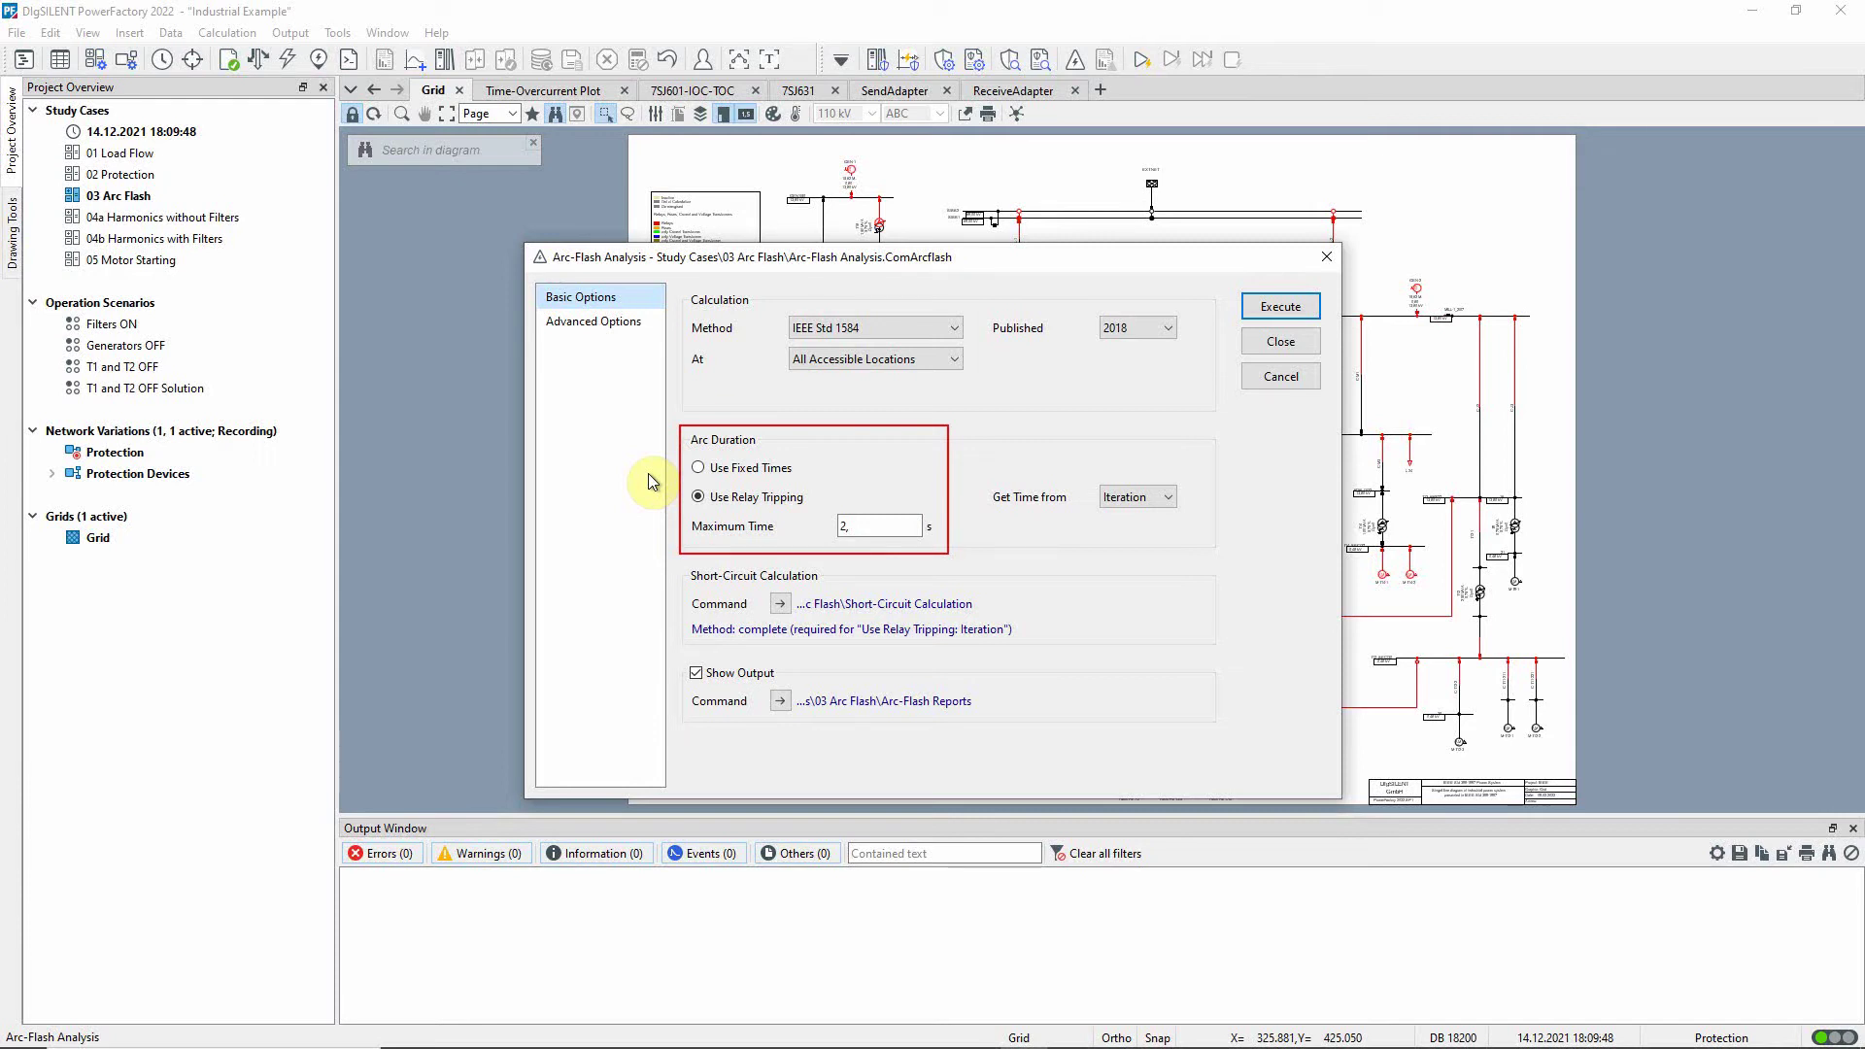
pyautogui.click(696, 468)
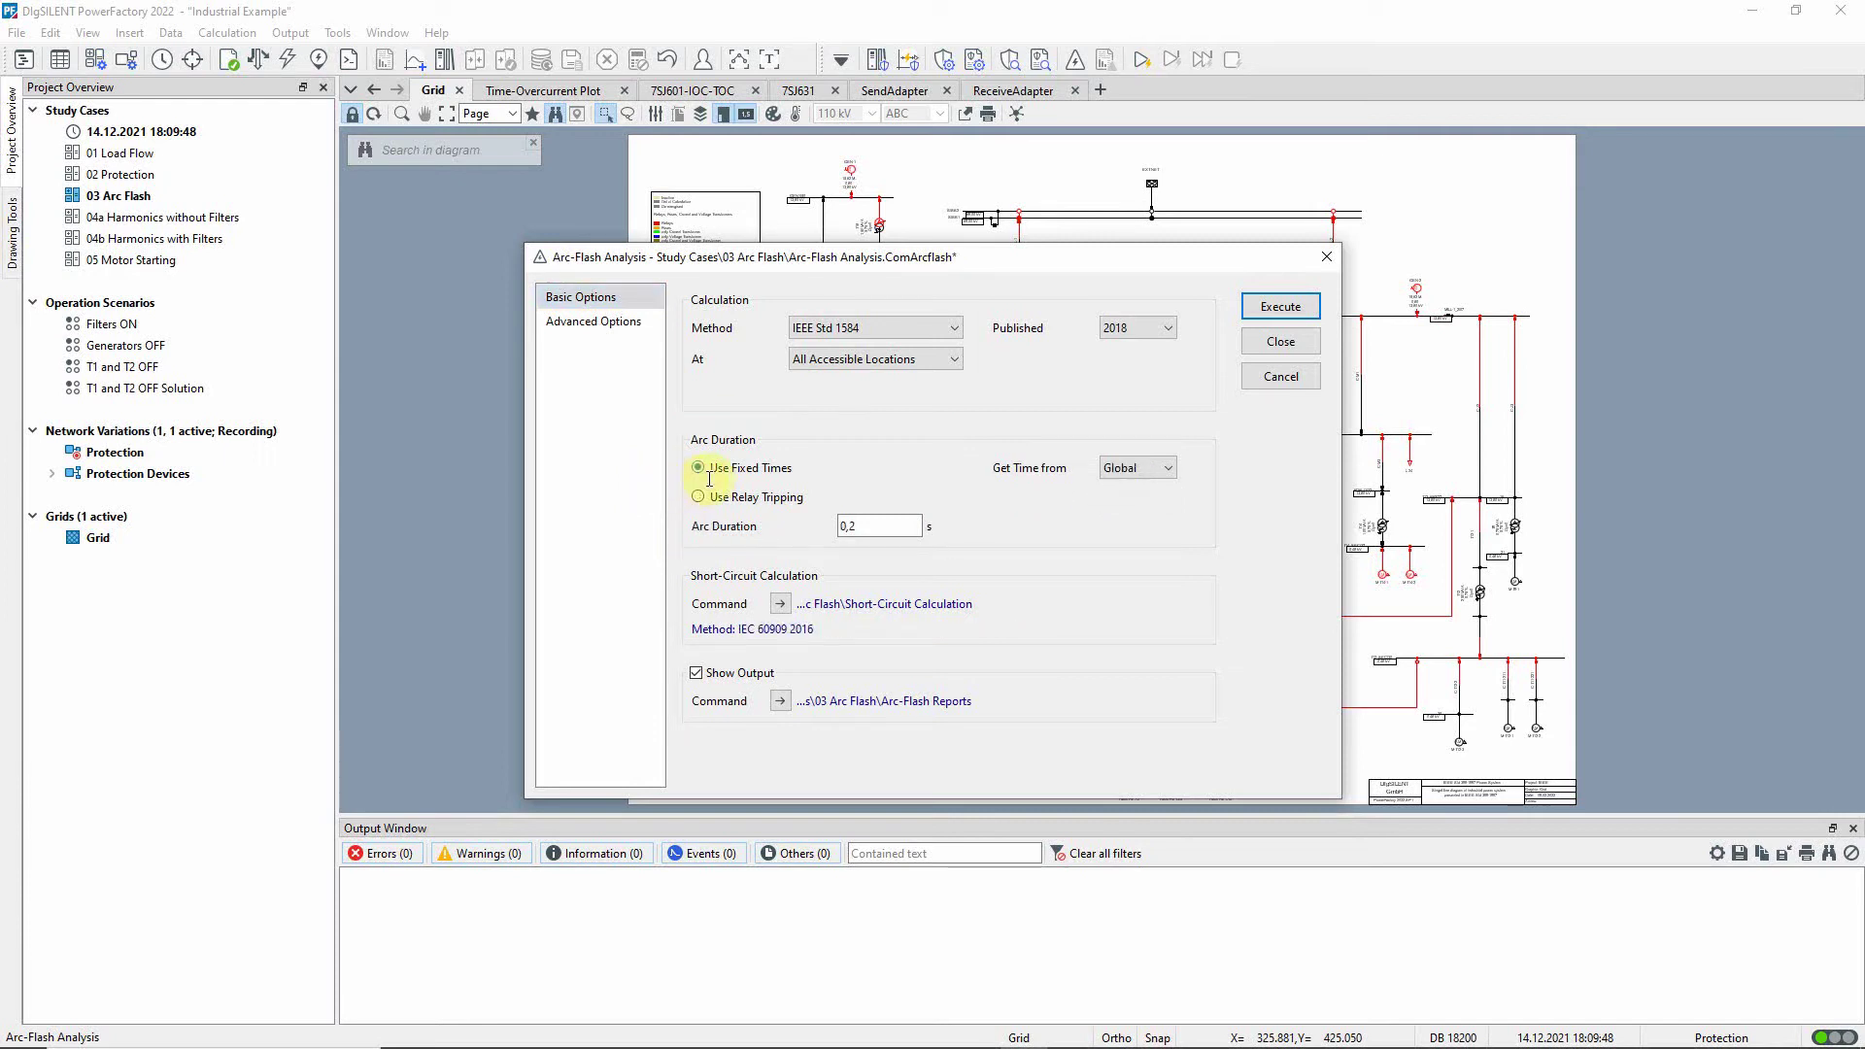
pyautogui.click(881, 528)
# - Run the 0.1 s arc-flash study and sort the report by PPE category, highest first
pyautogui.click(1279, 306)
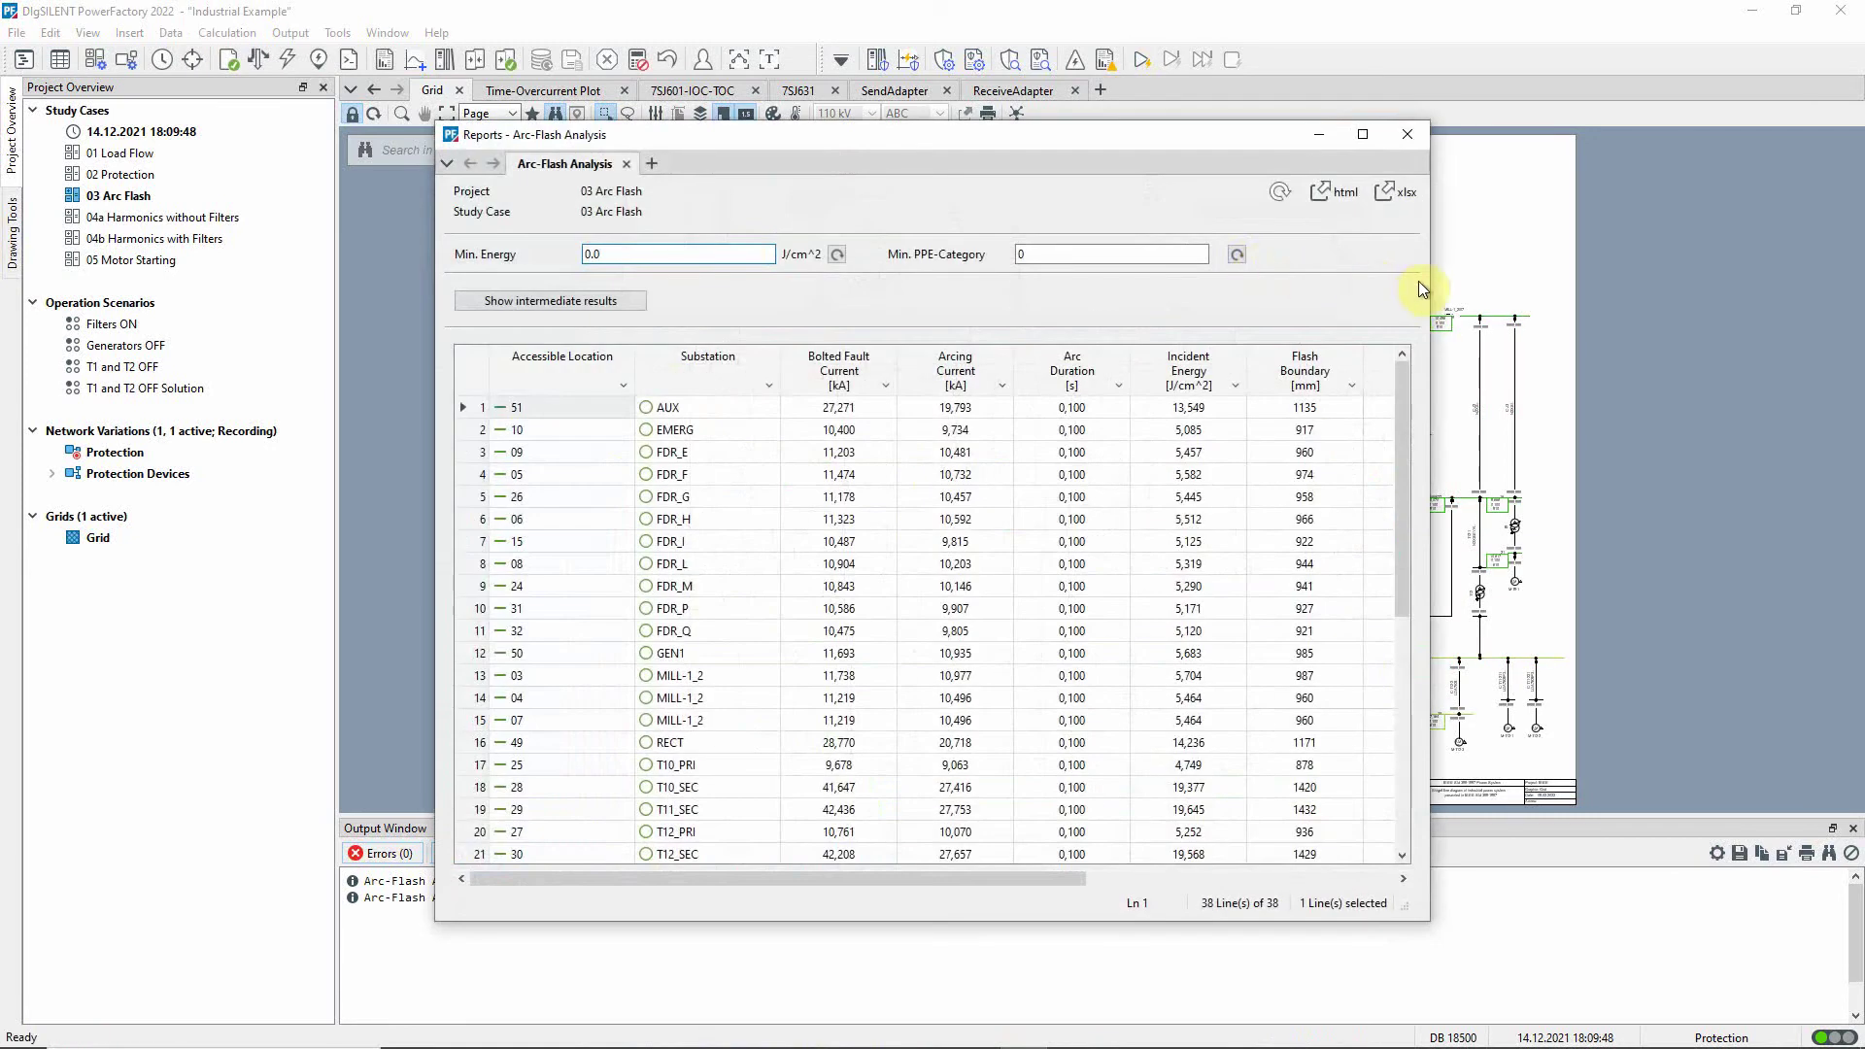
pyautogui.moveTo(1432, 274); pyautogui.dragTo(1549, 286)
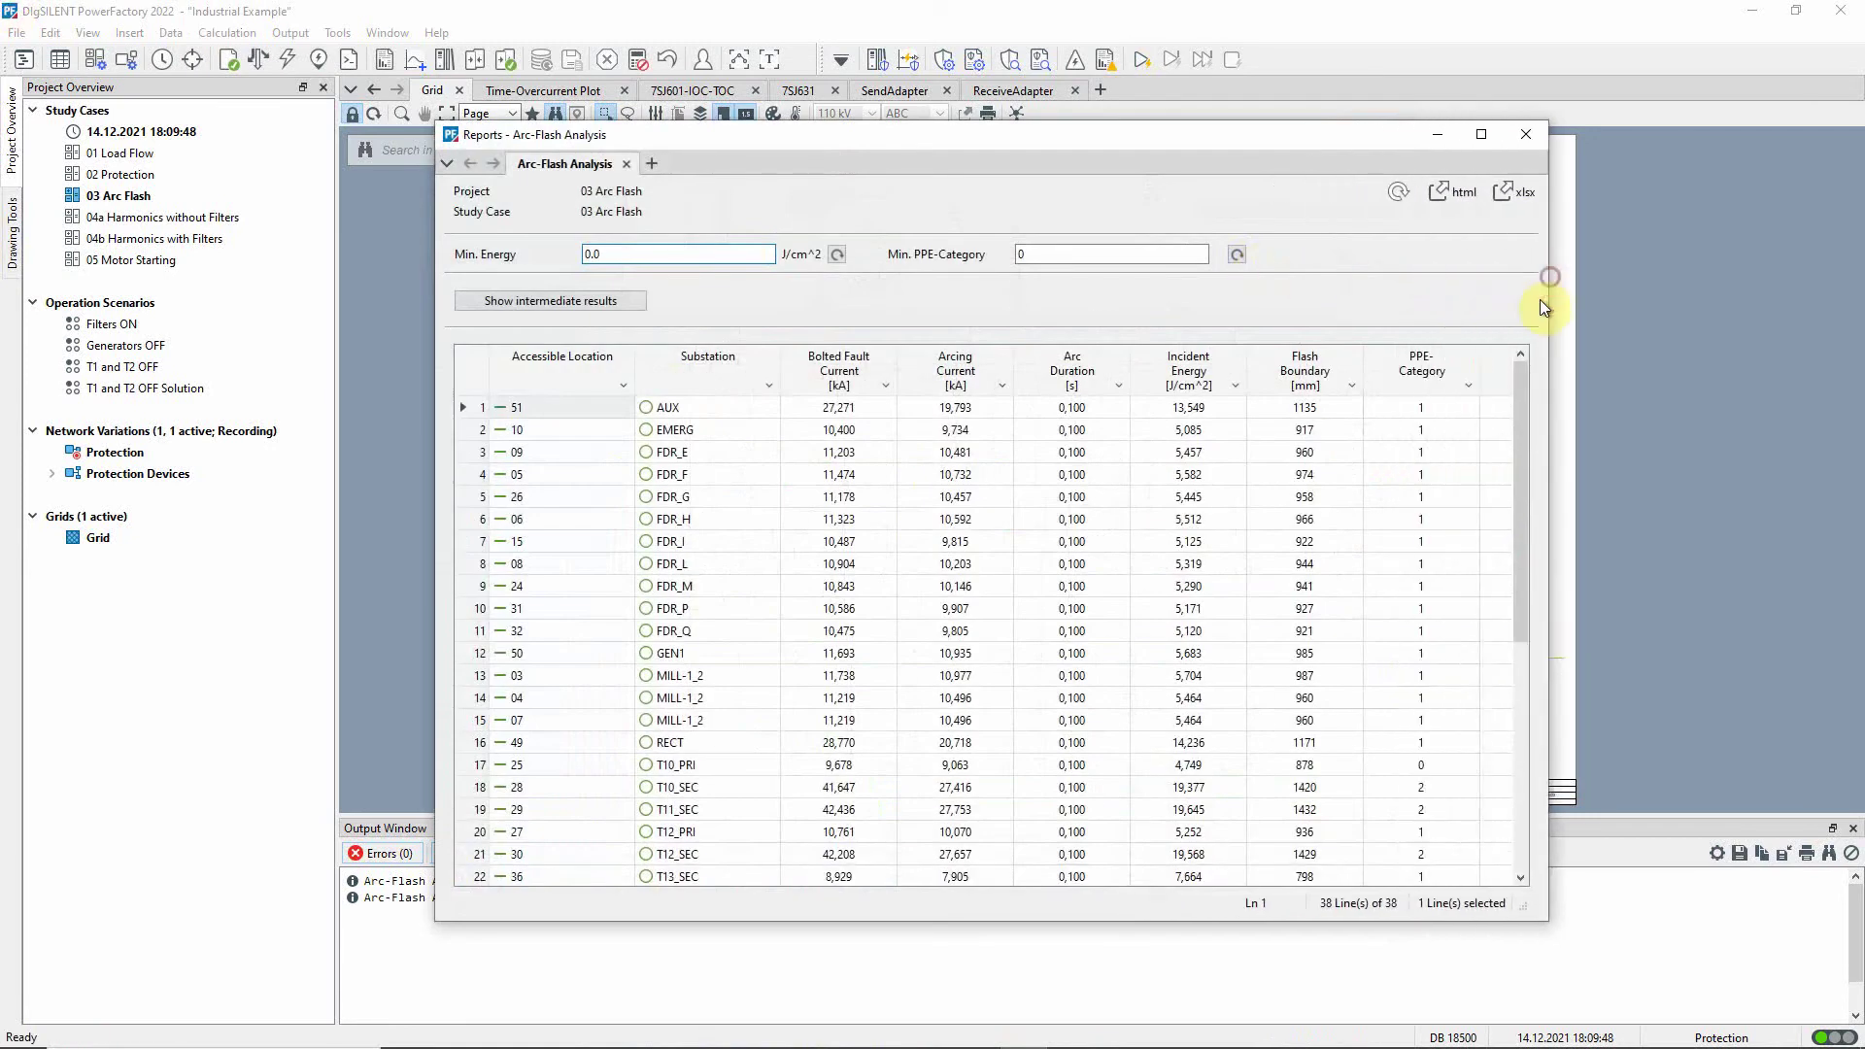
pyautogui.click(1413, 364)
pyautogui.click(1396, 363)
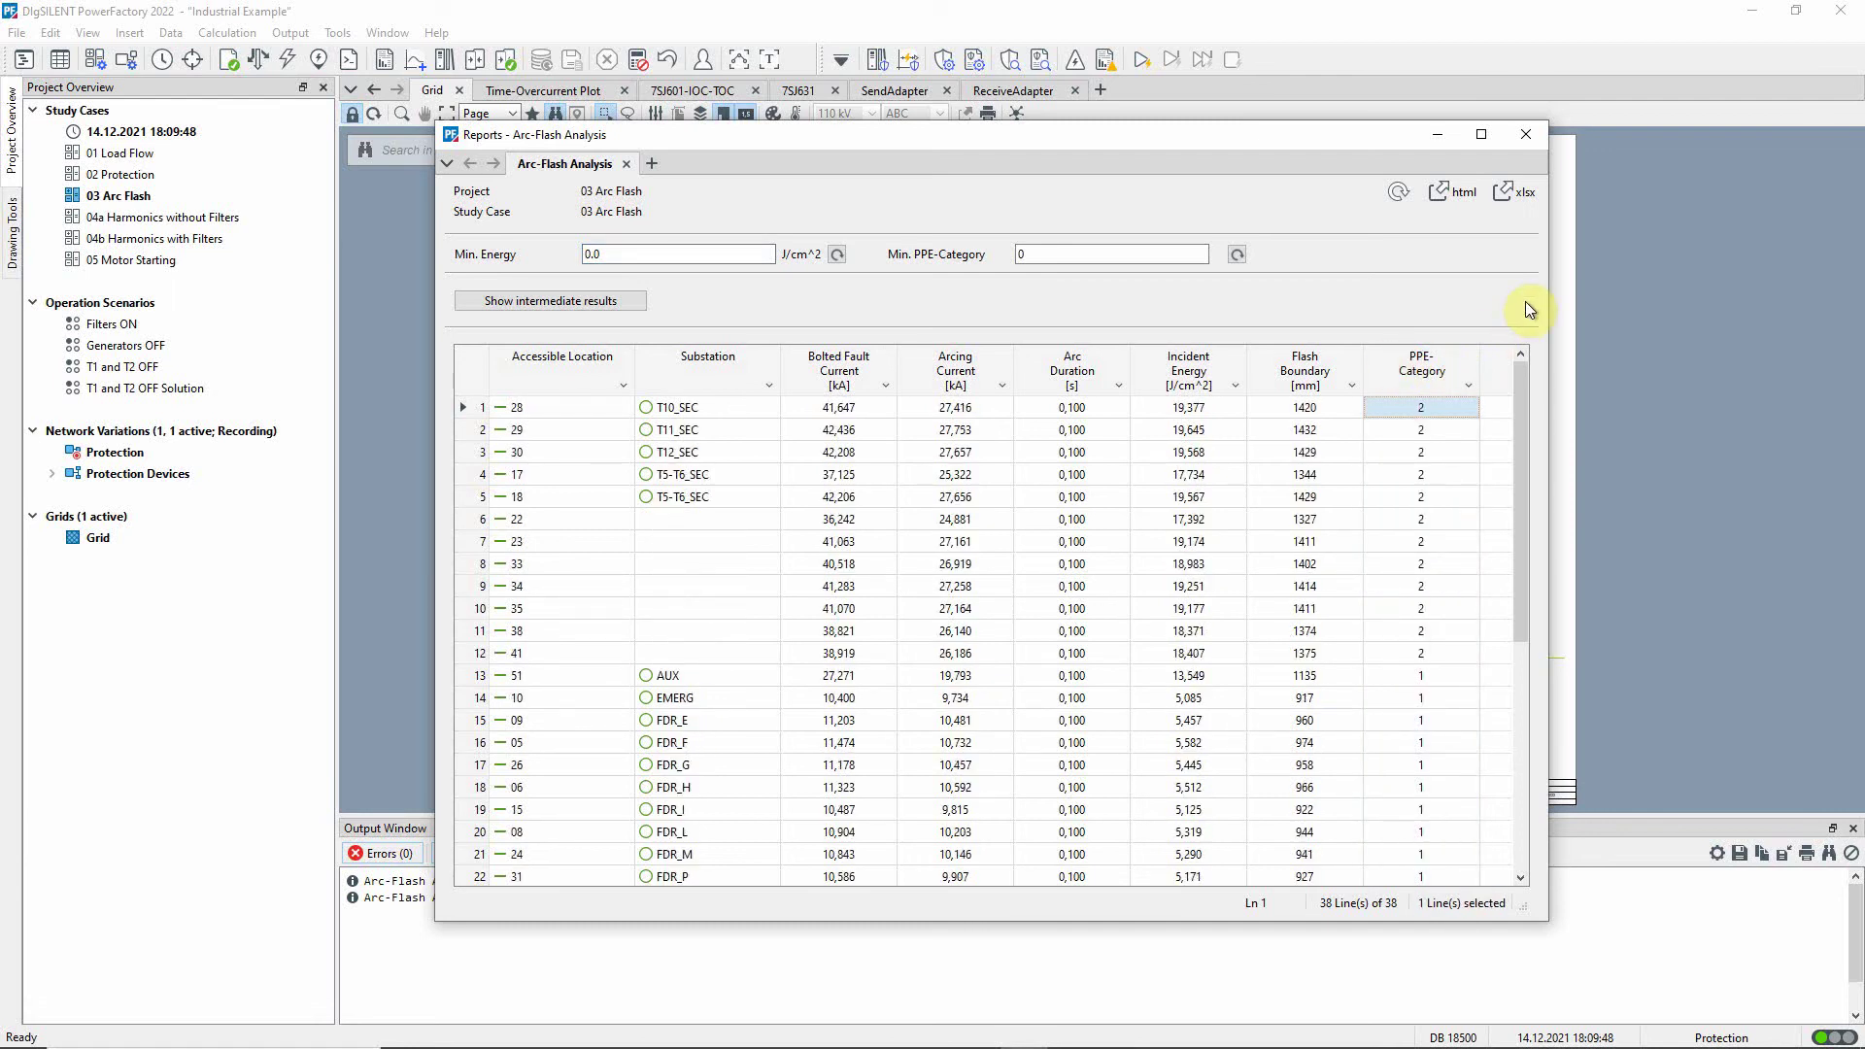
pyautogui.click(1528, 138)
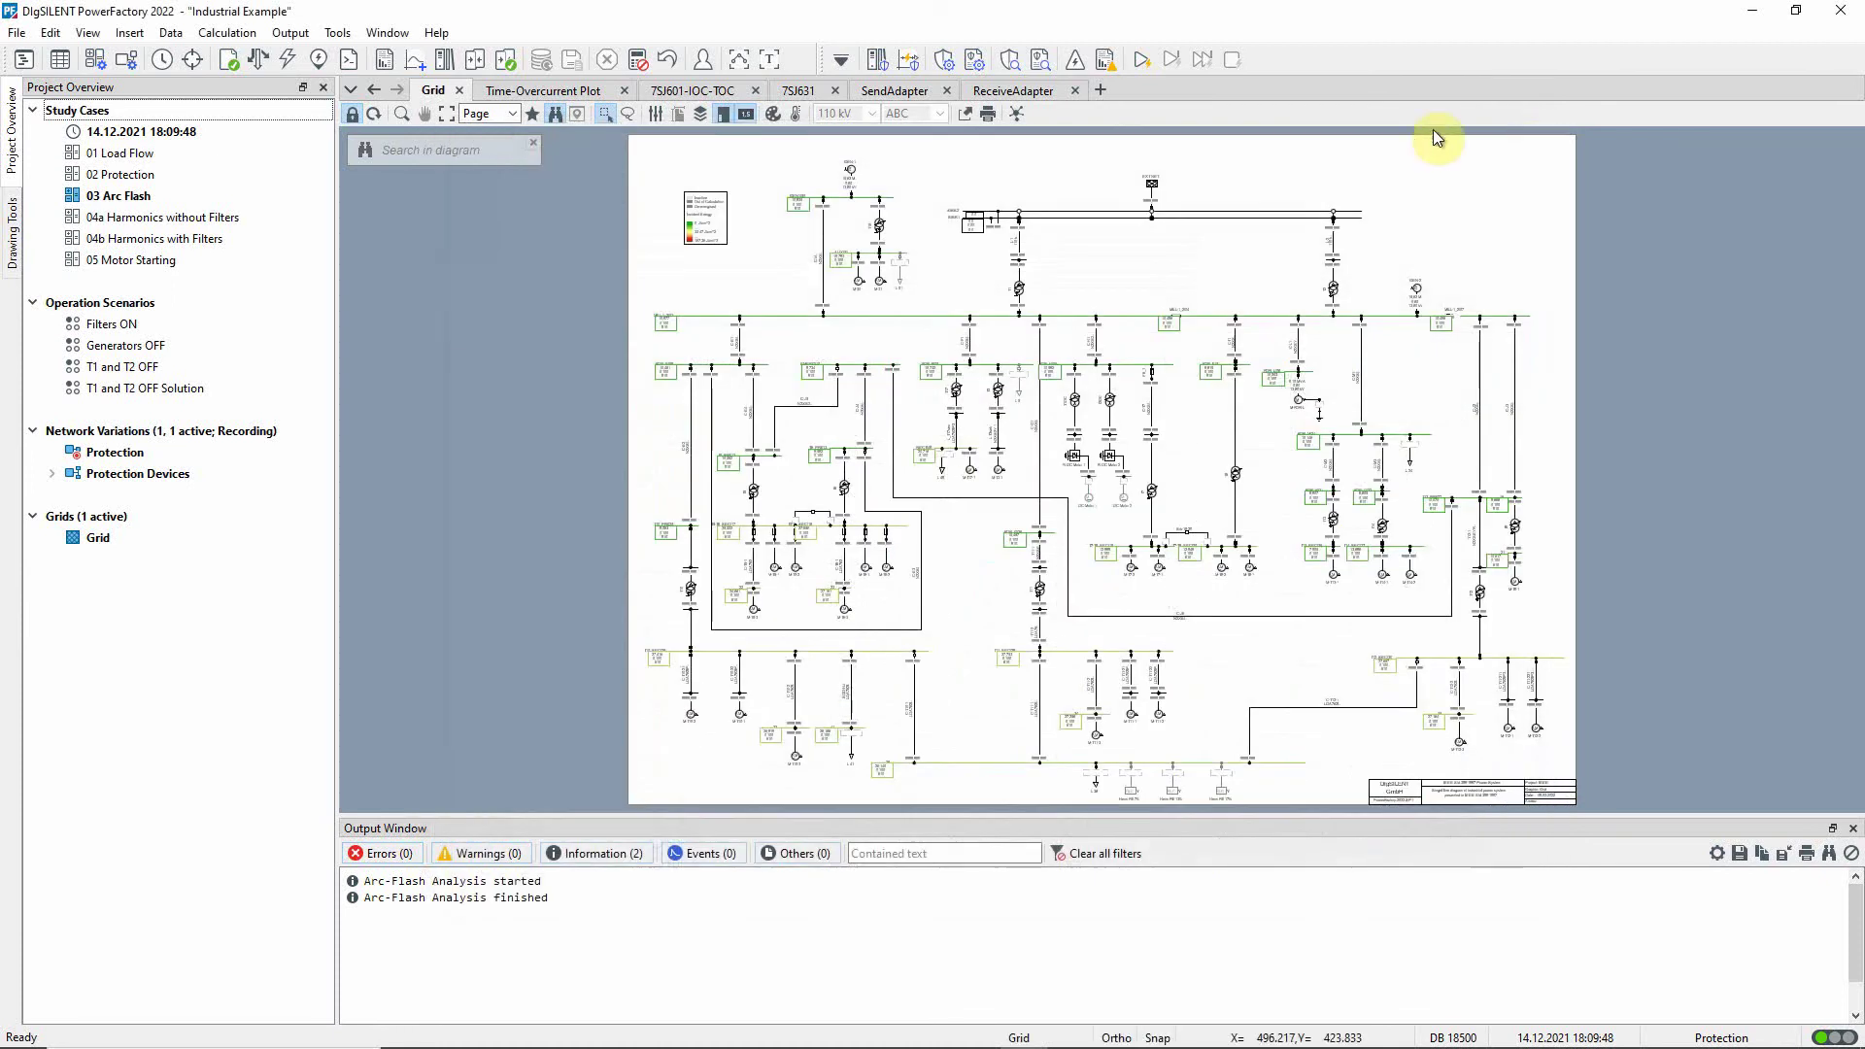
# - Inspect every busbar's arc-flash results in the Network Model Manager table
pyautogui.click(91, 61)
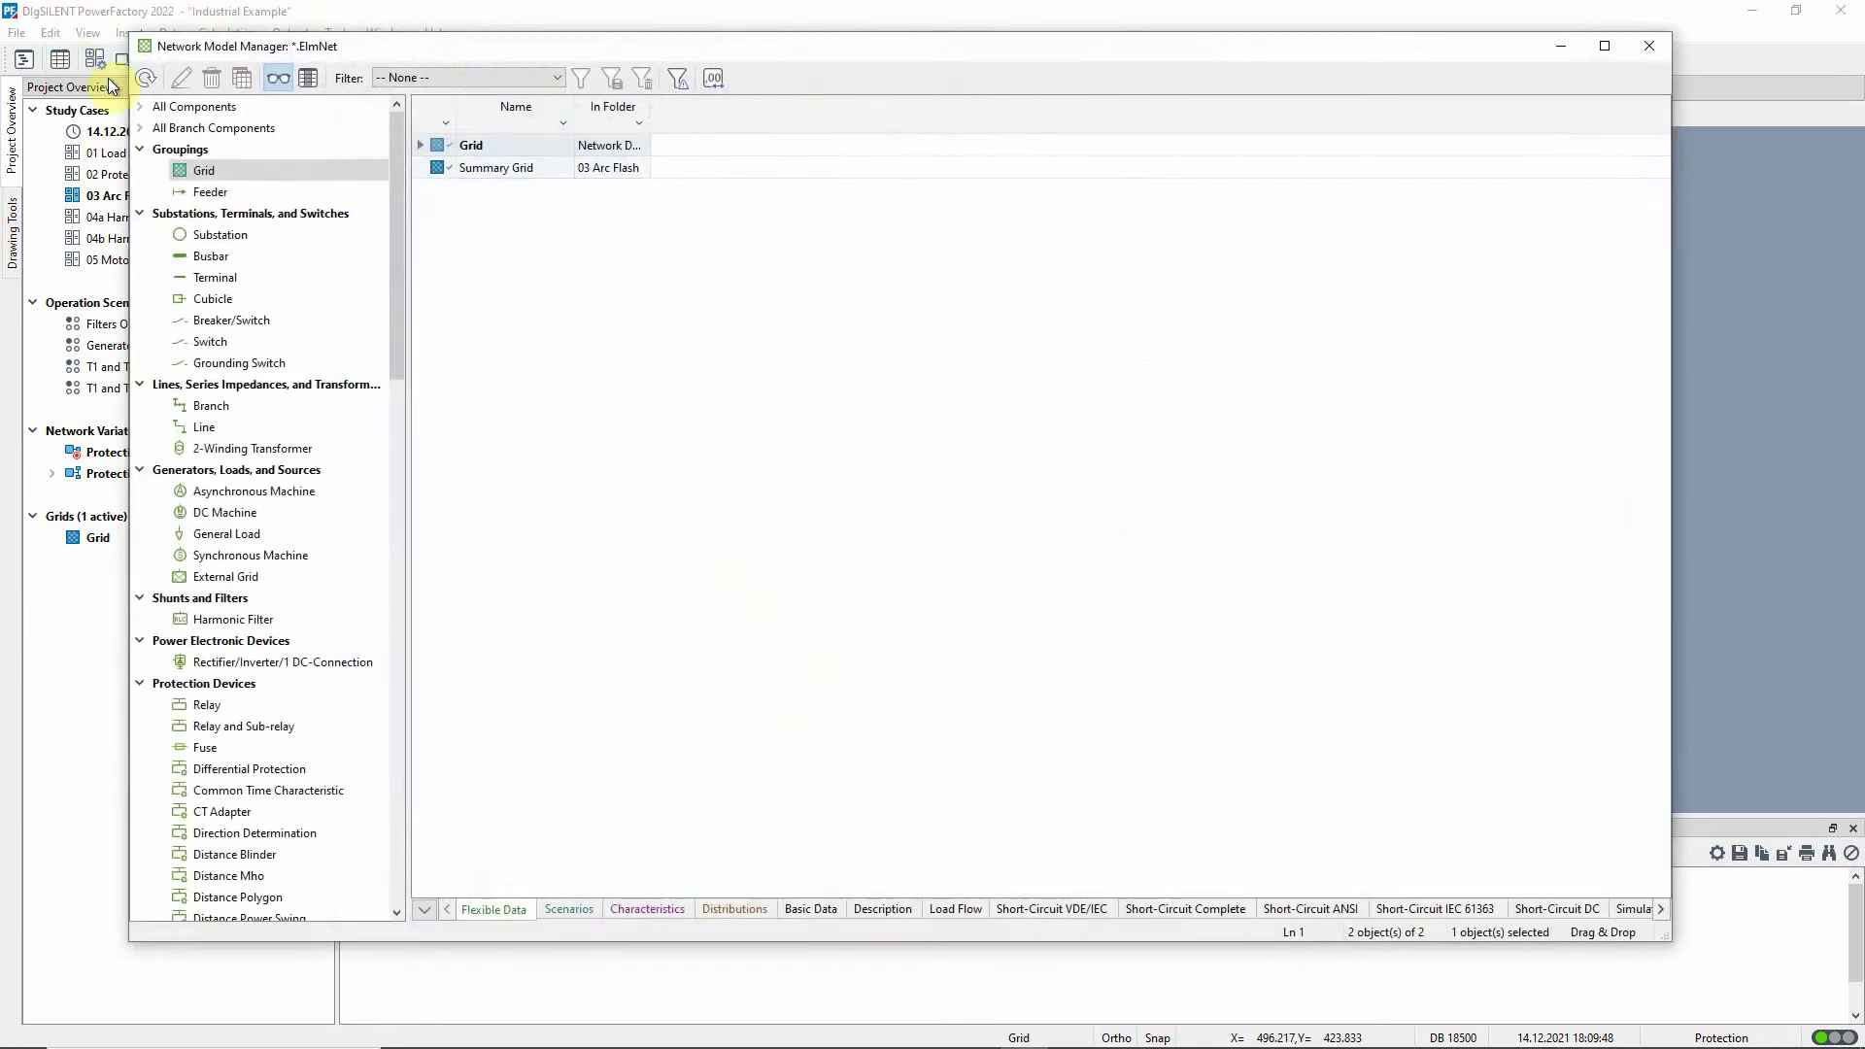
pyautogui.click(217, 256)
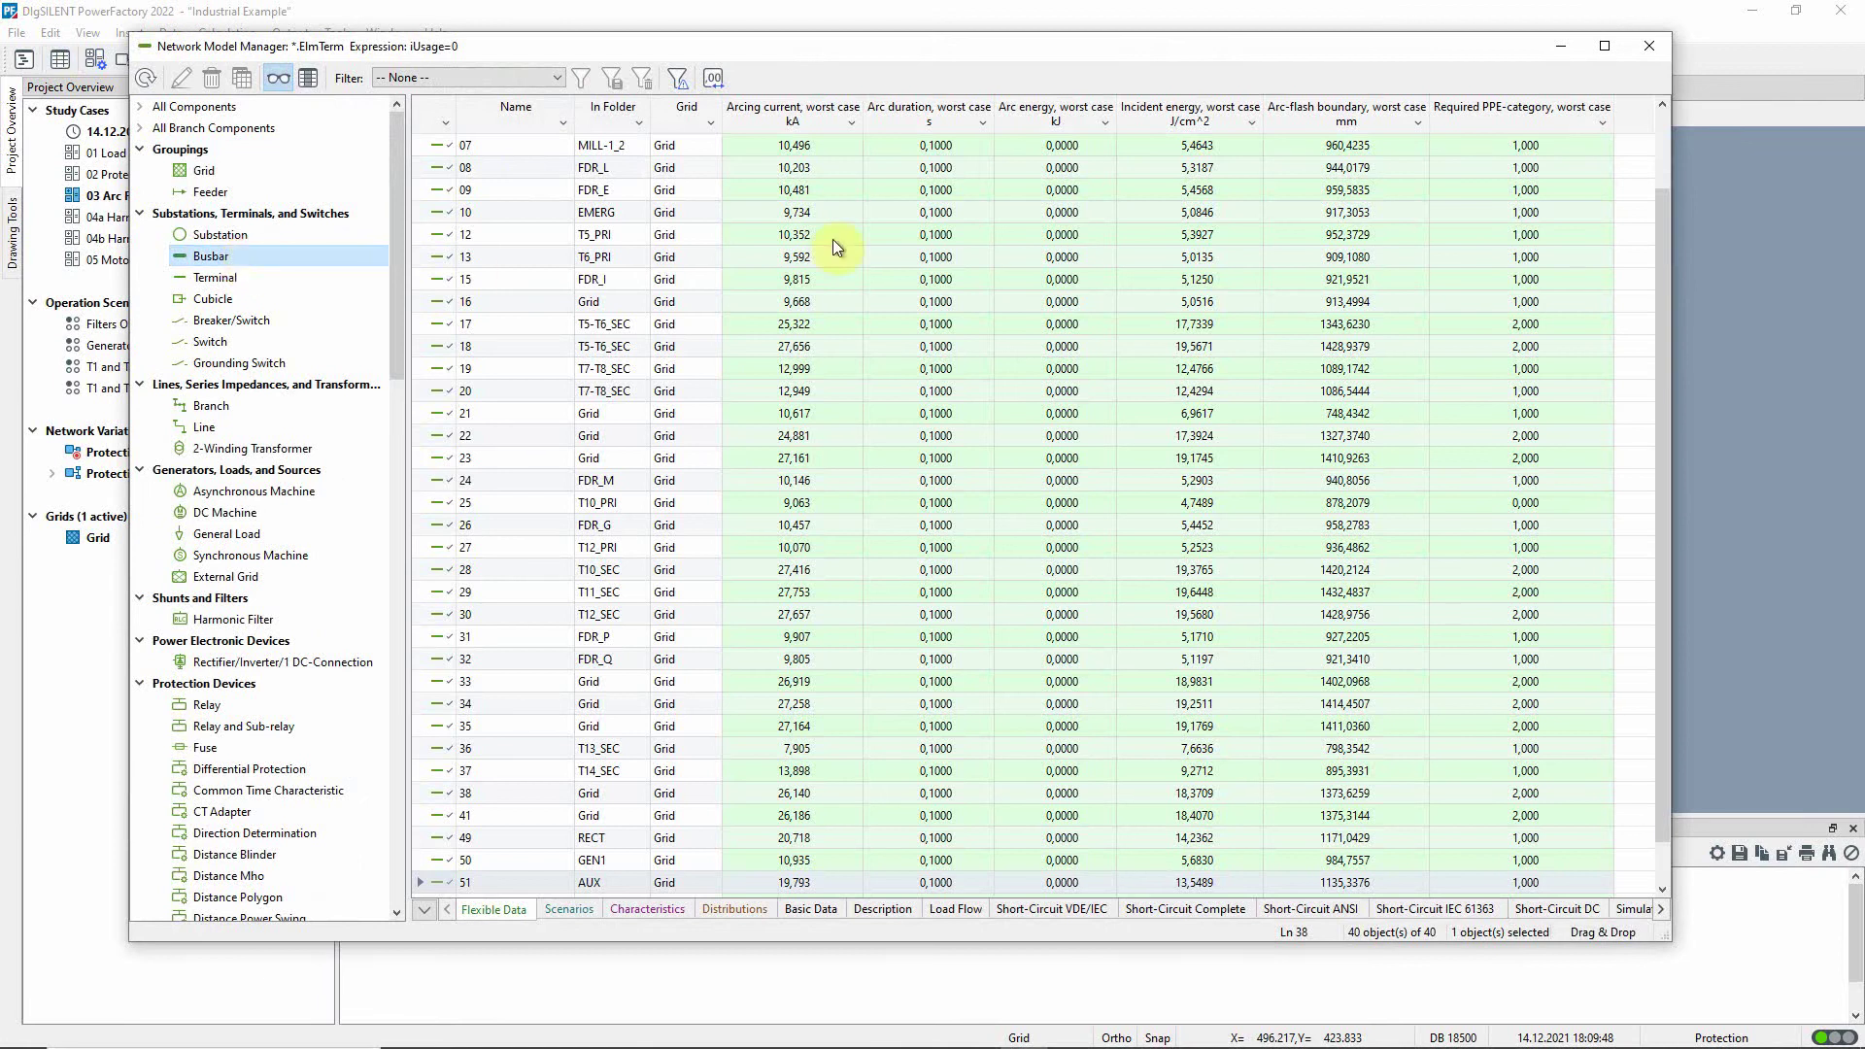
pyautogui.click(1648, 58)
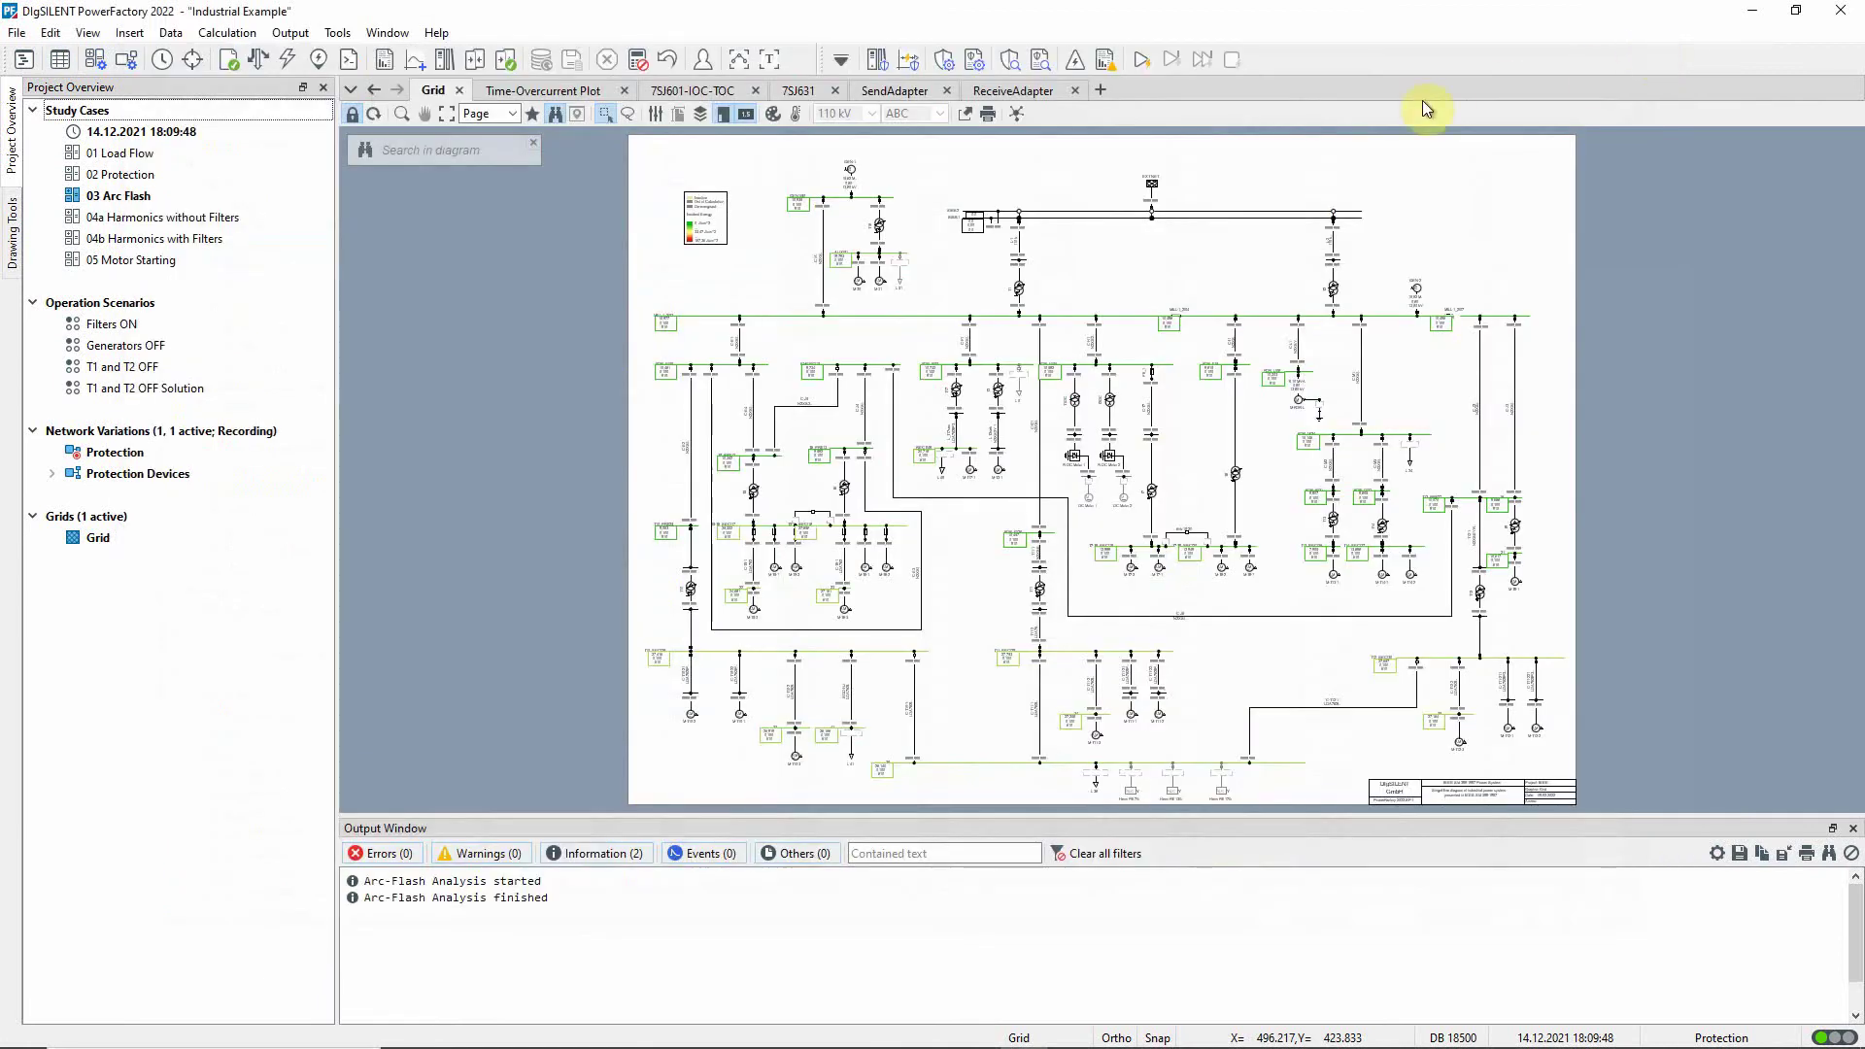
# - Rerun the arc-flash study using relay tripping times and sort results by PPE category
pyautogui.click(1075, 62)
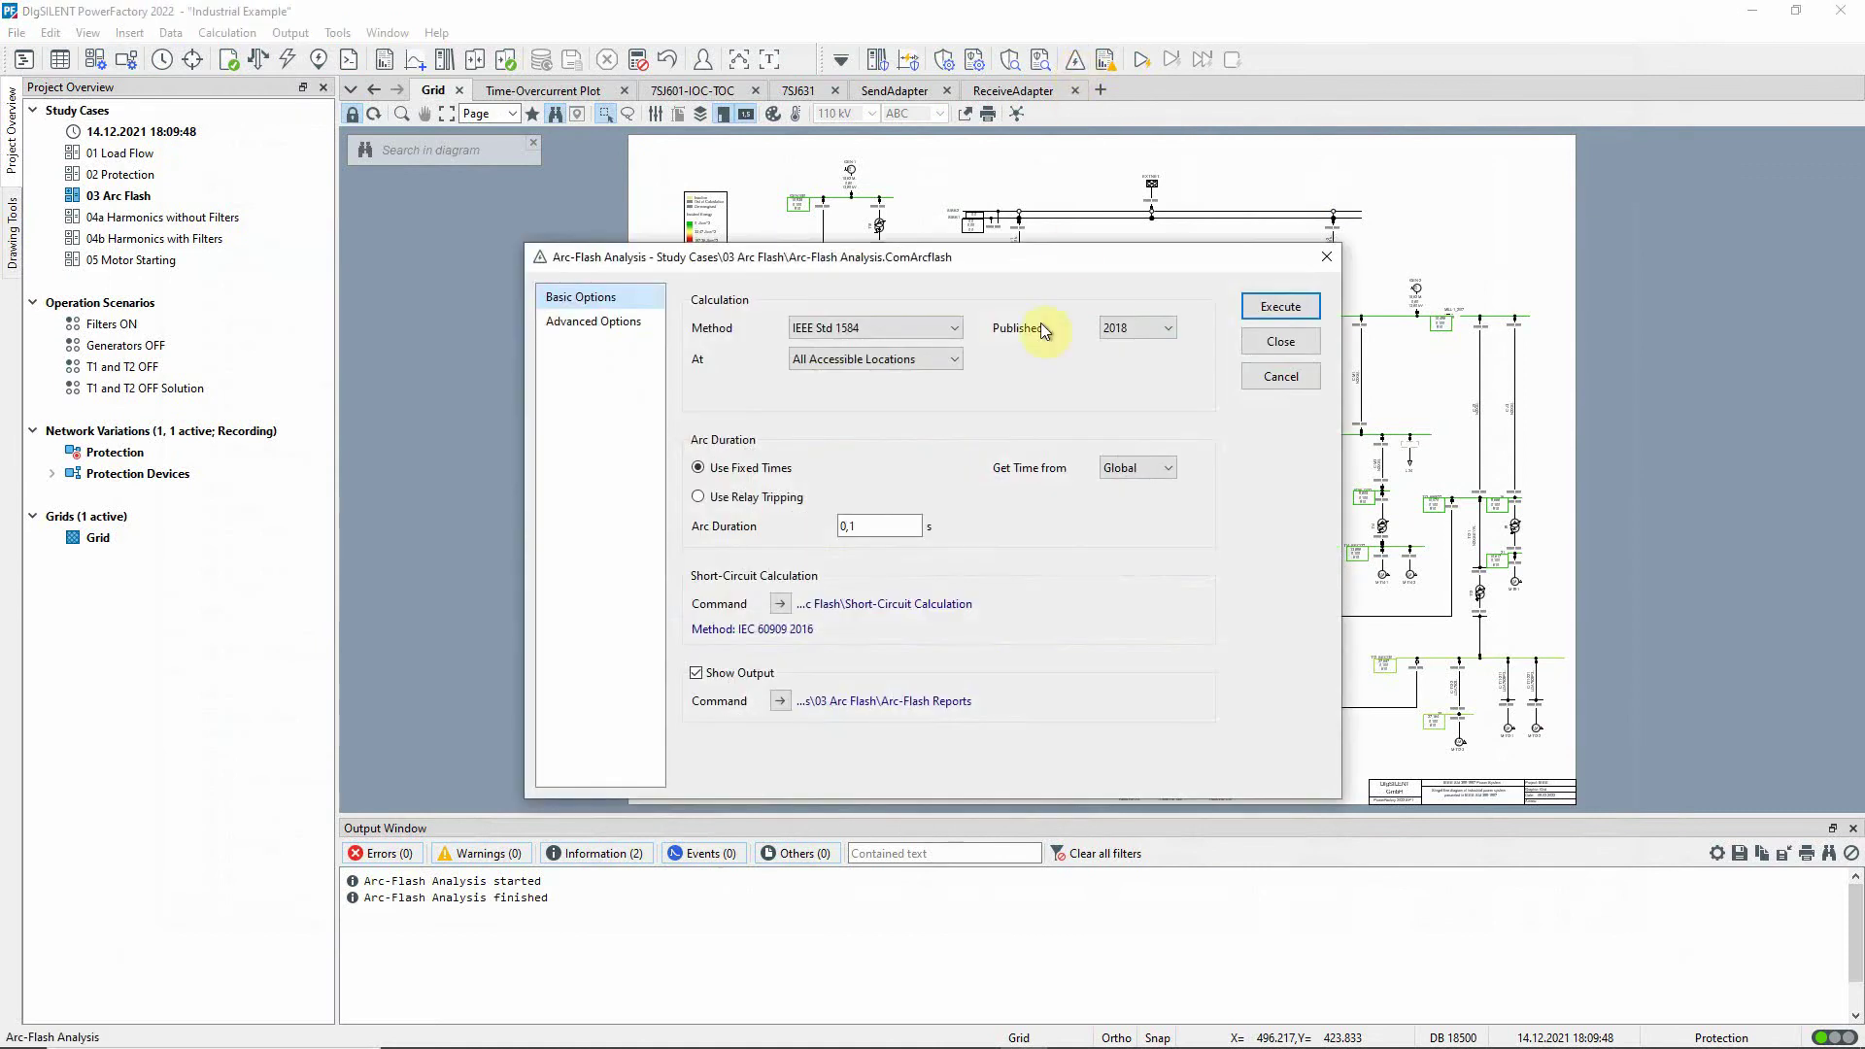
pyautogui.click(784, 497)
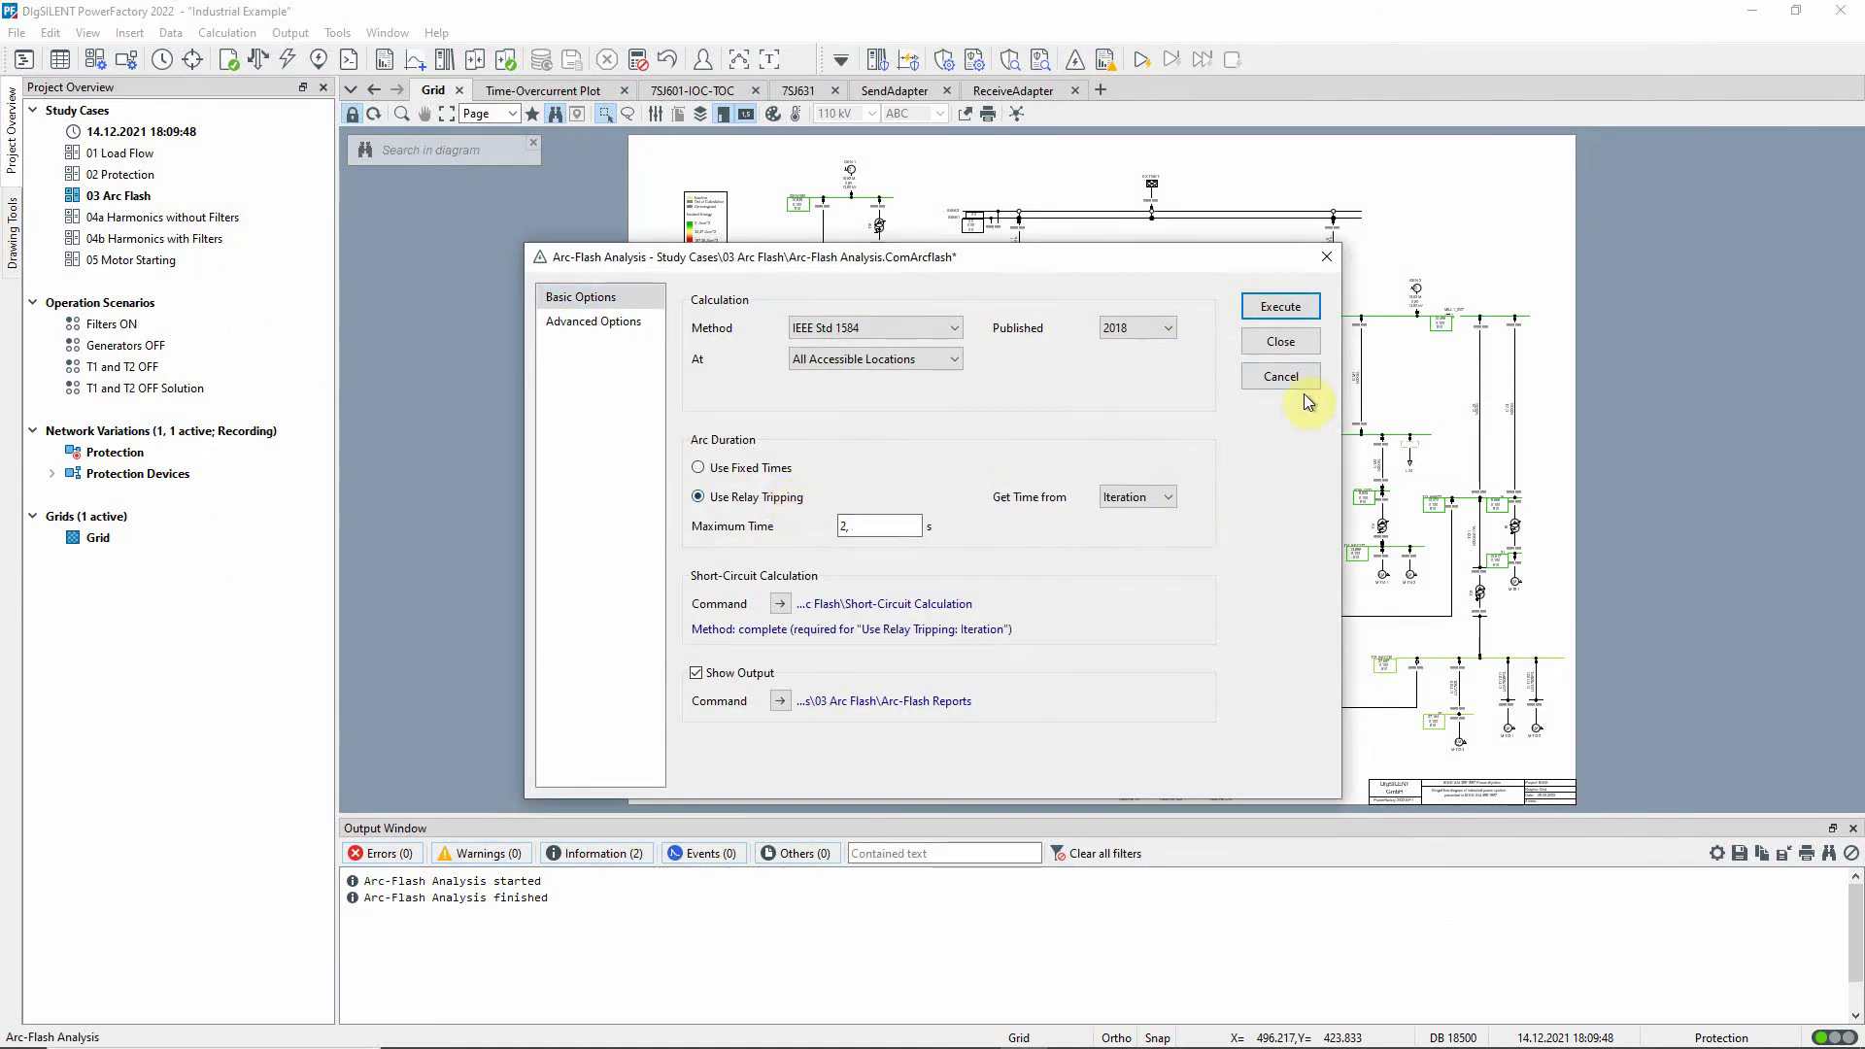
pyautogui.click(1282, 308)
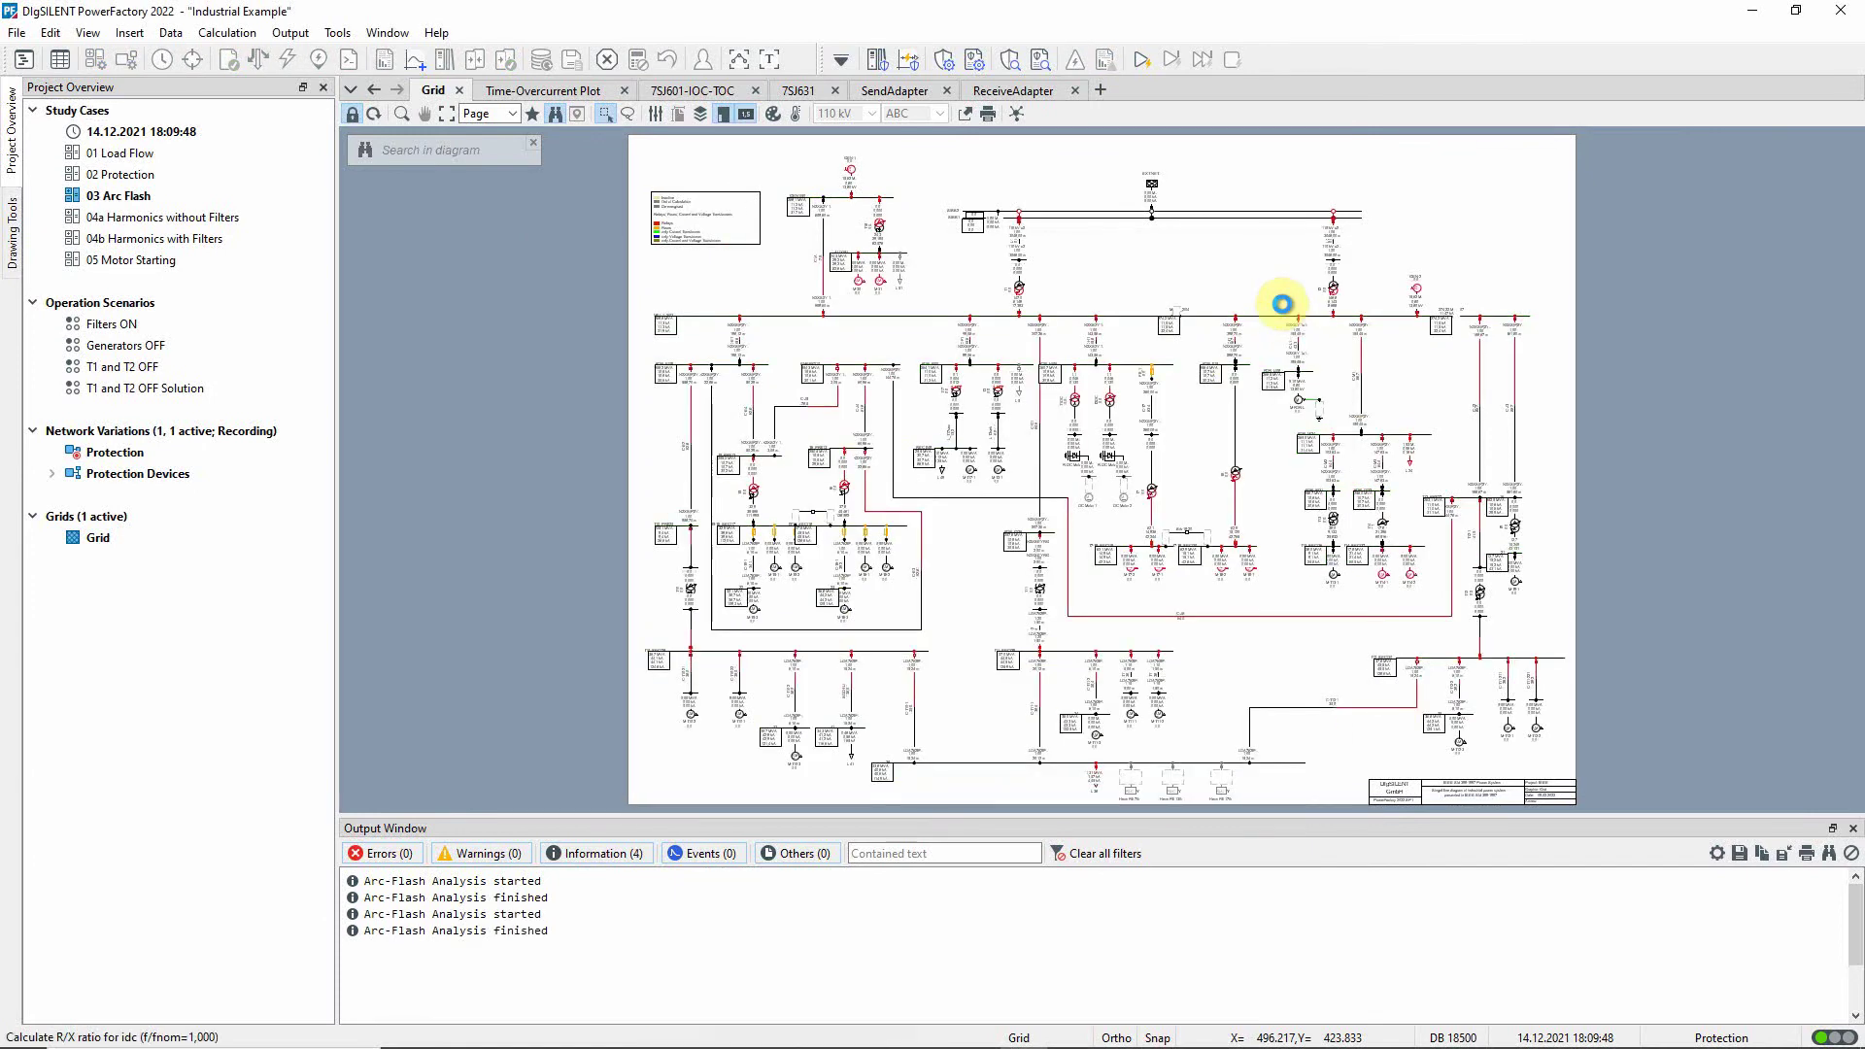
pyautogui.moveTo(1428, 310); pyautogui.dragTo(1629, 310)
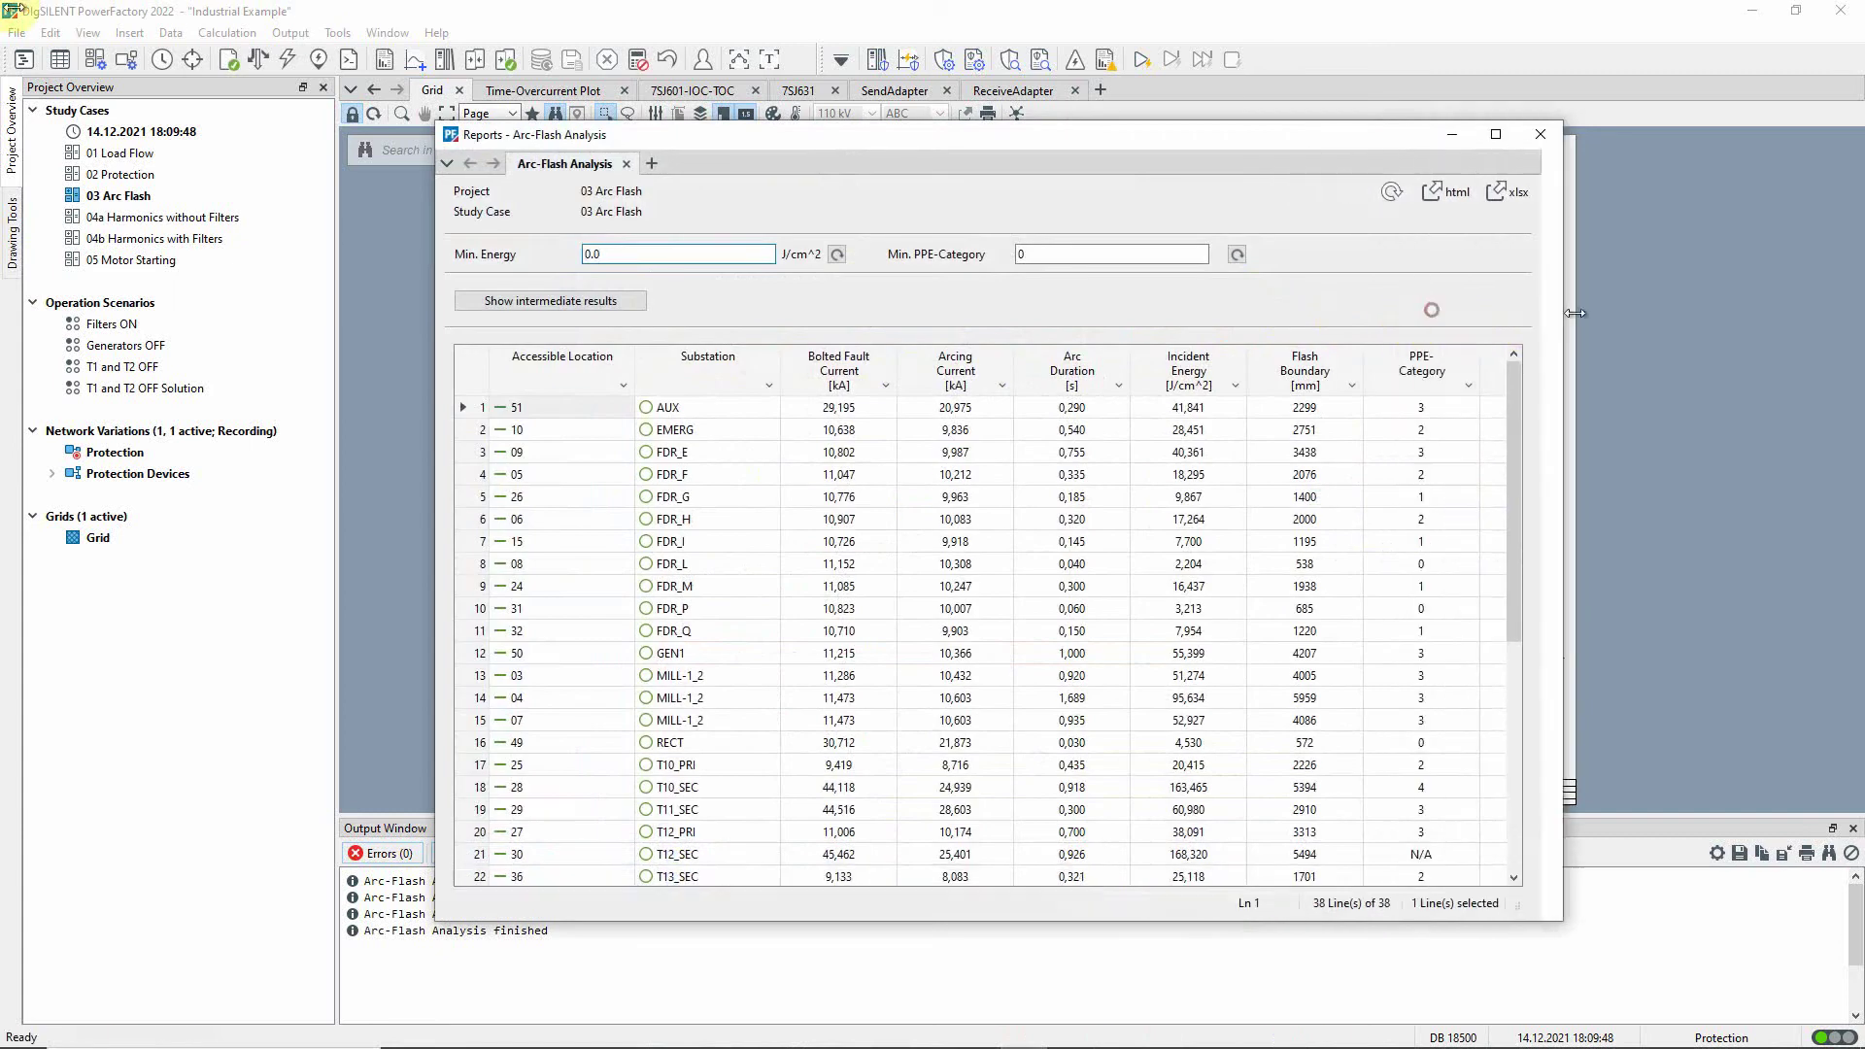
pyautogui.click(1413, 361)
pyautogui.doubleClick(1413, 362)
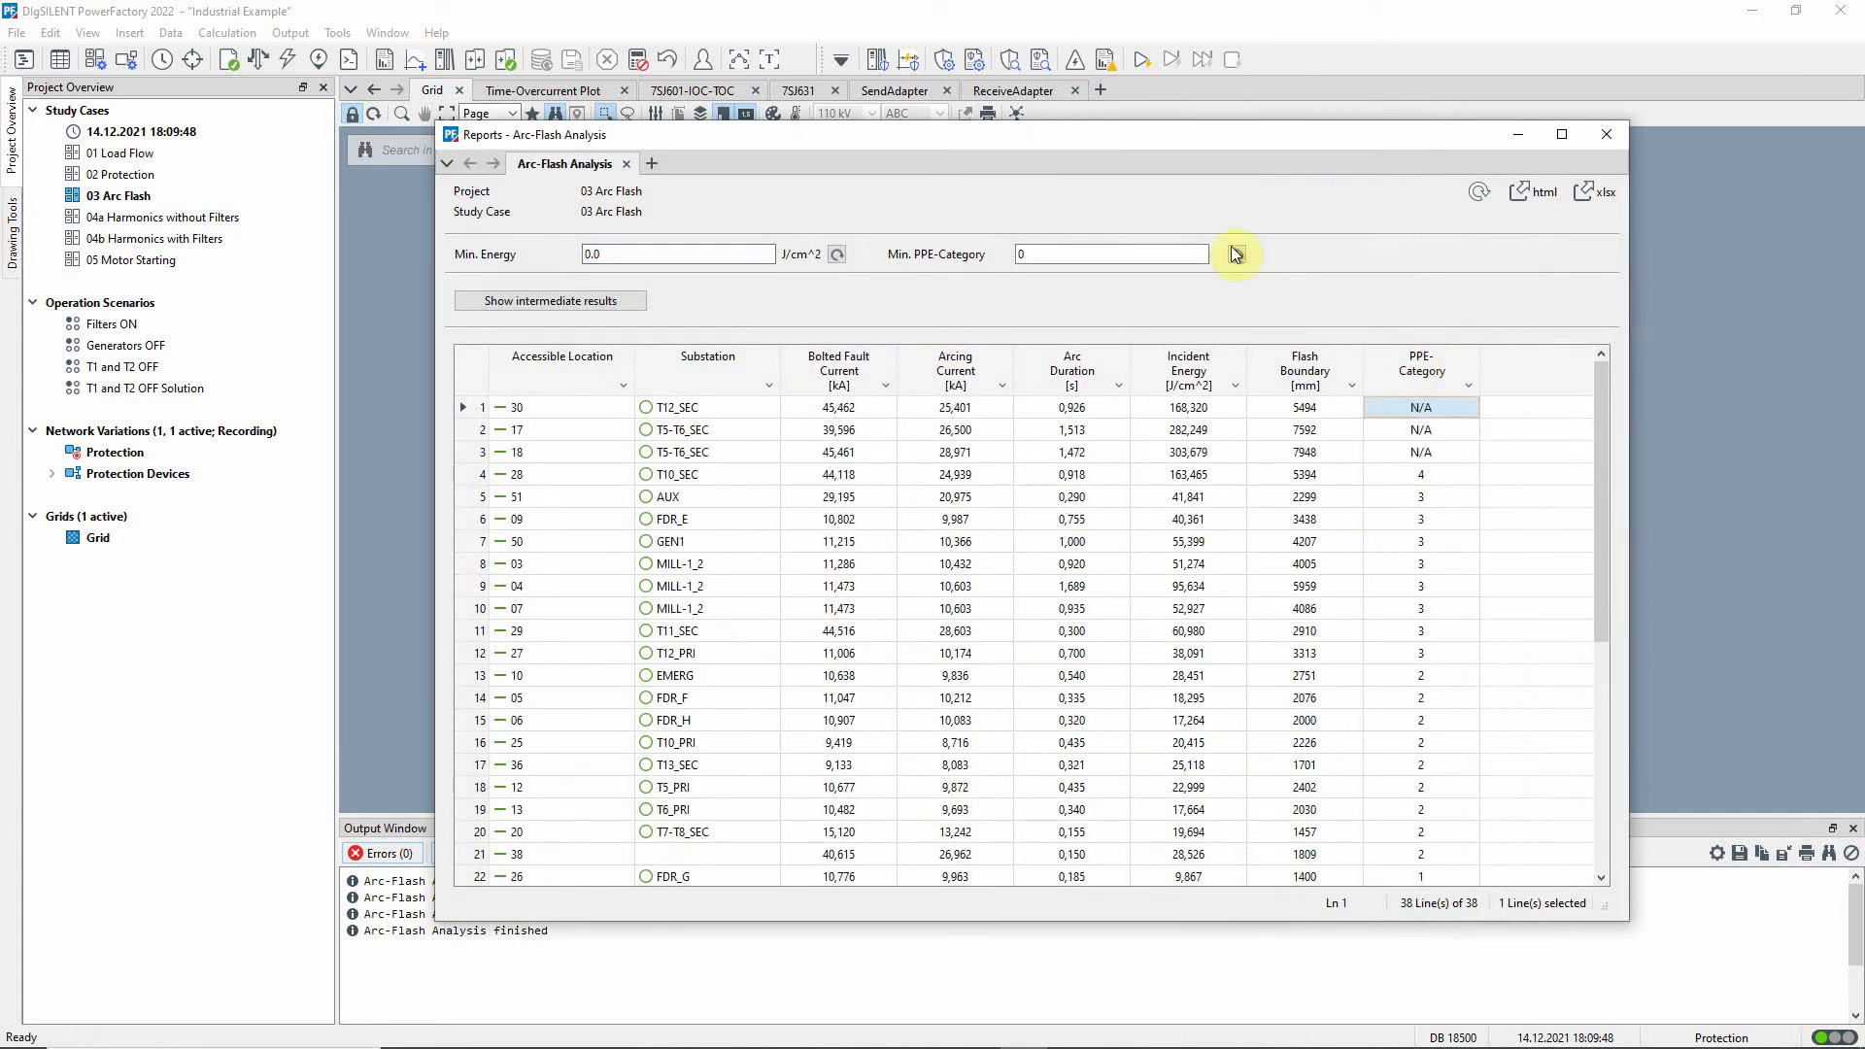
# - Review the PPE category energy thresholds without rerunning, then close the results report
pyautogui.click(1076, 59)
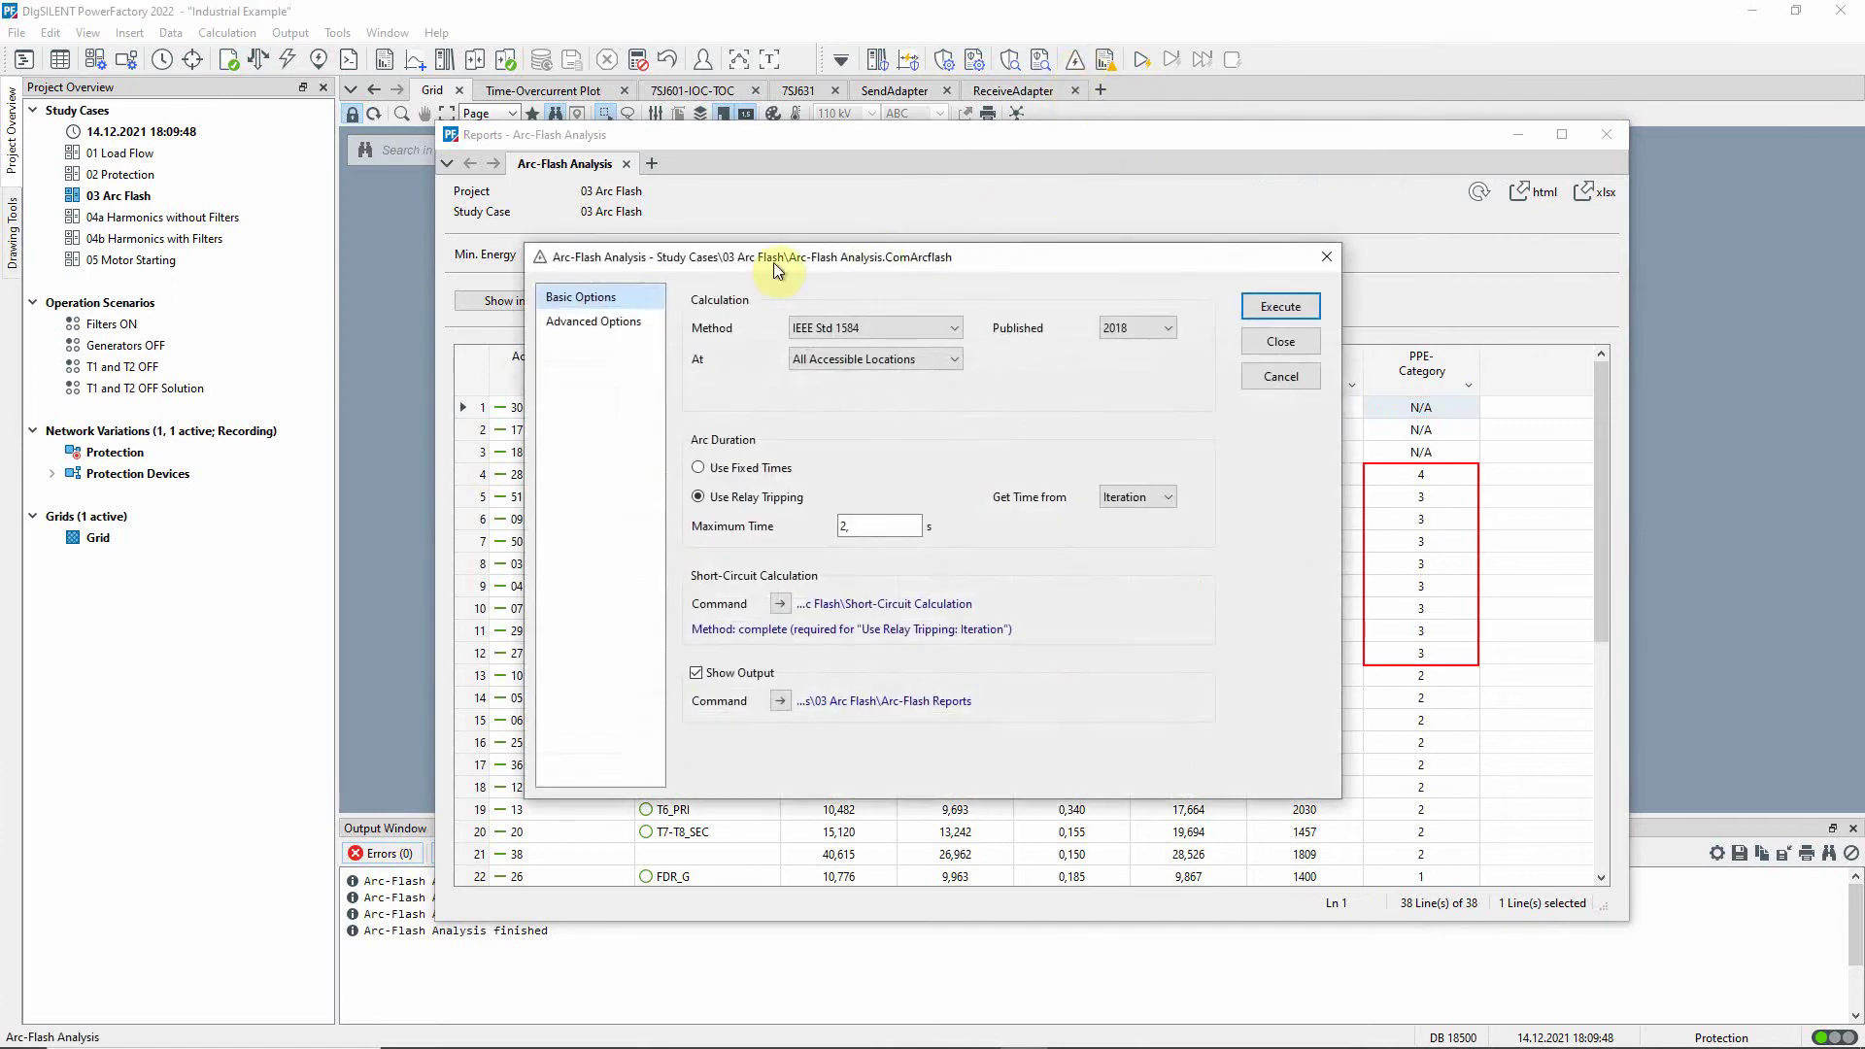
pyautogui.click(592, 321)
pyautogui.moveTo(1167, 259); pyautogui.dragTo(947, 240)
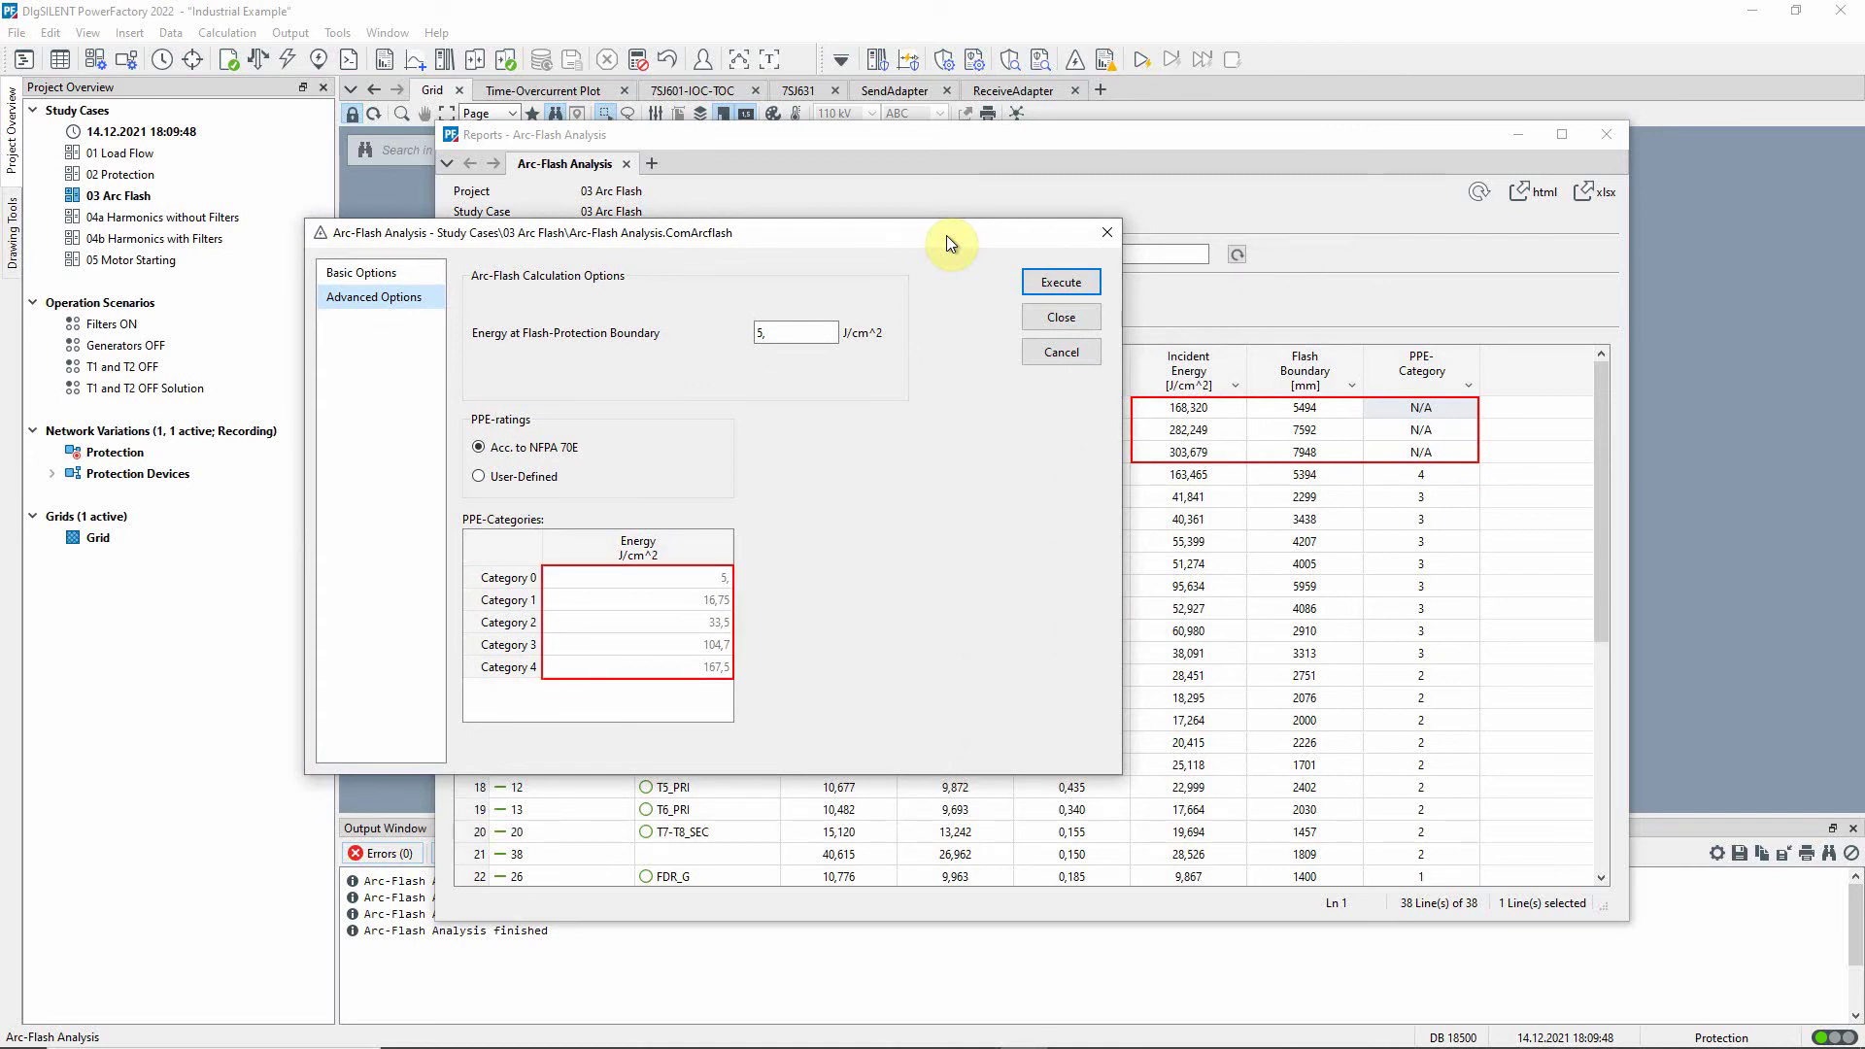
pyautogui.click(1059, 352)
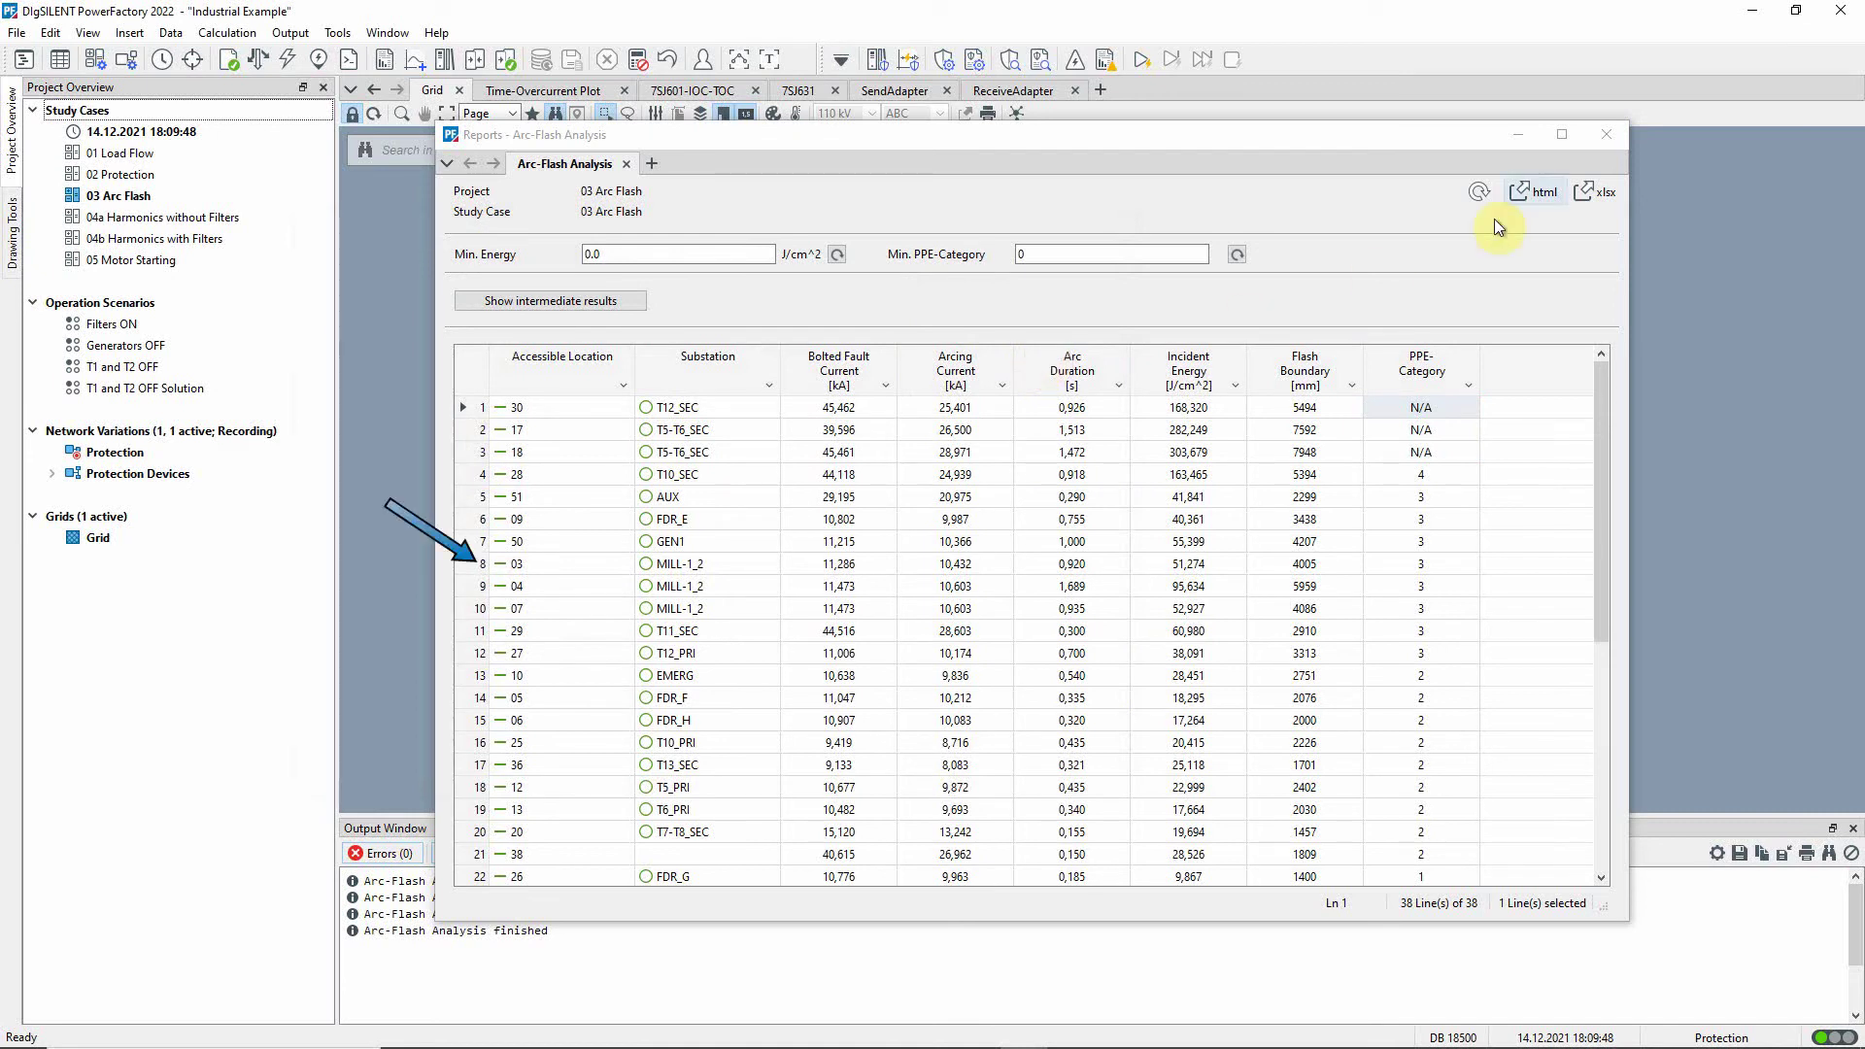
pyautogui.click(1606, 134)
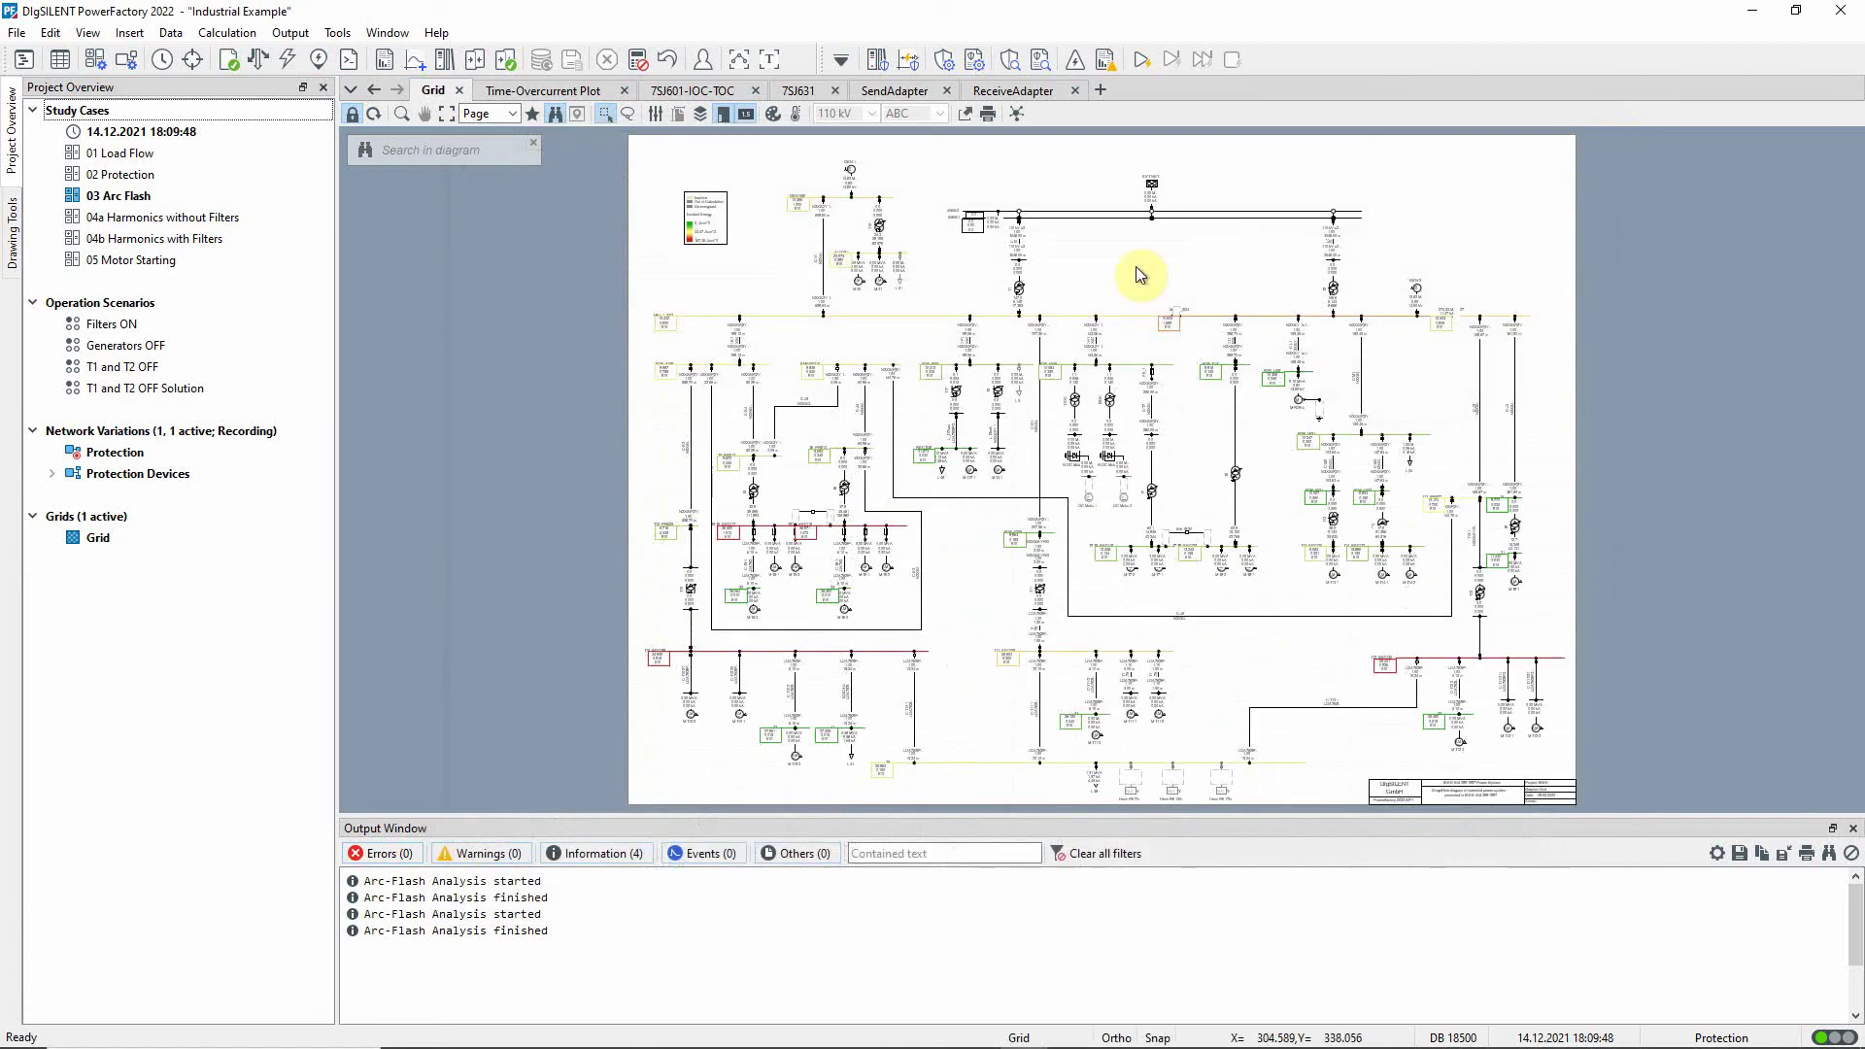
# - Run the arc-flash analysis on MILL-1_2 alone, showing 0.920 s duration and PPE category 3
pyautogui.click(855, 317)
pyautogui.rightClick(855, 317)
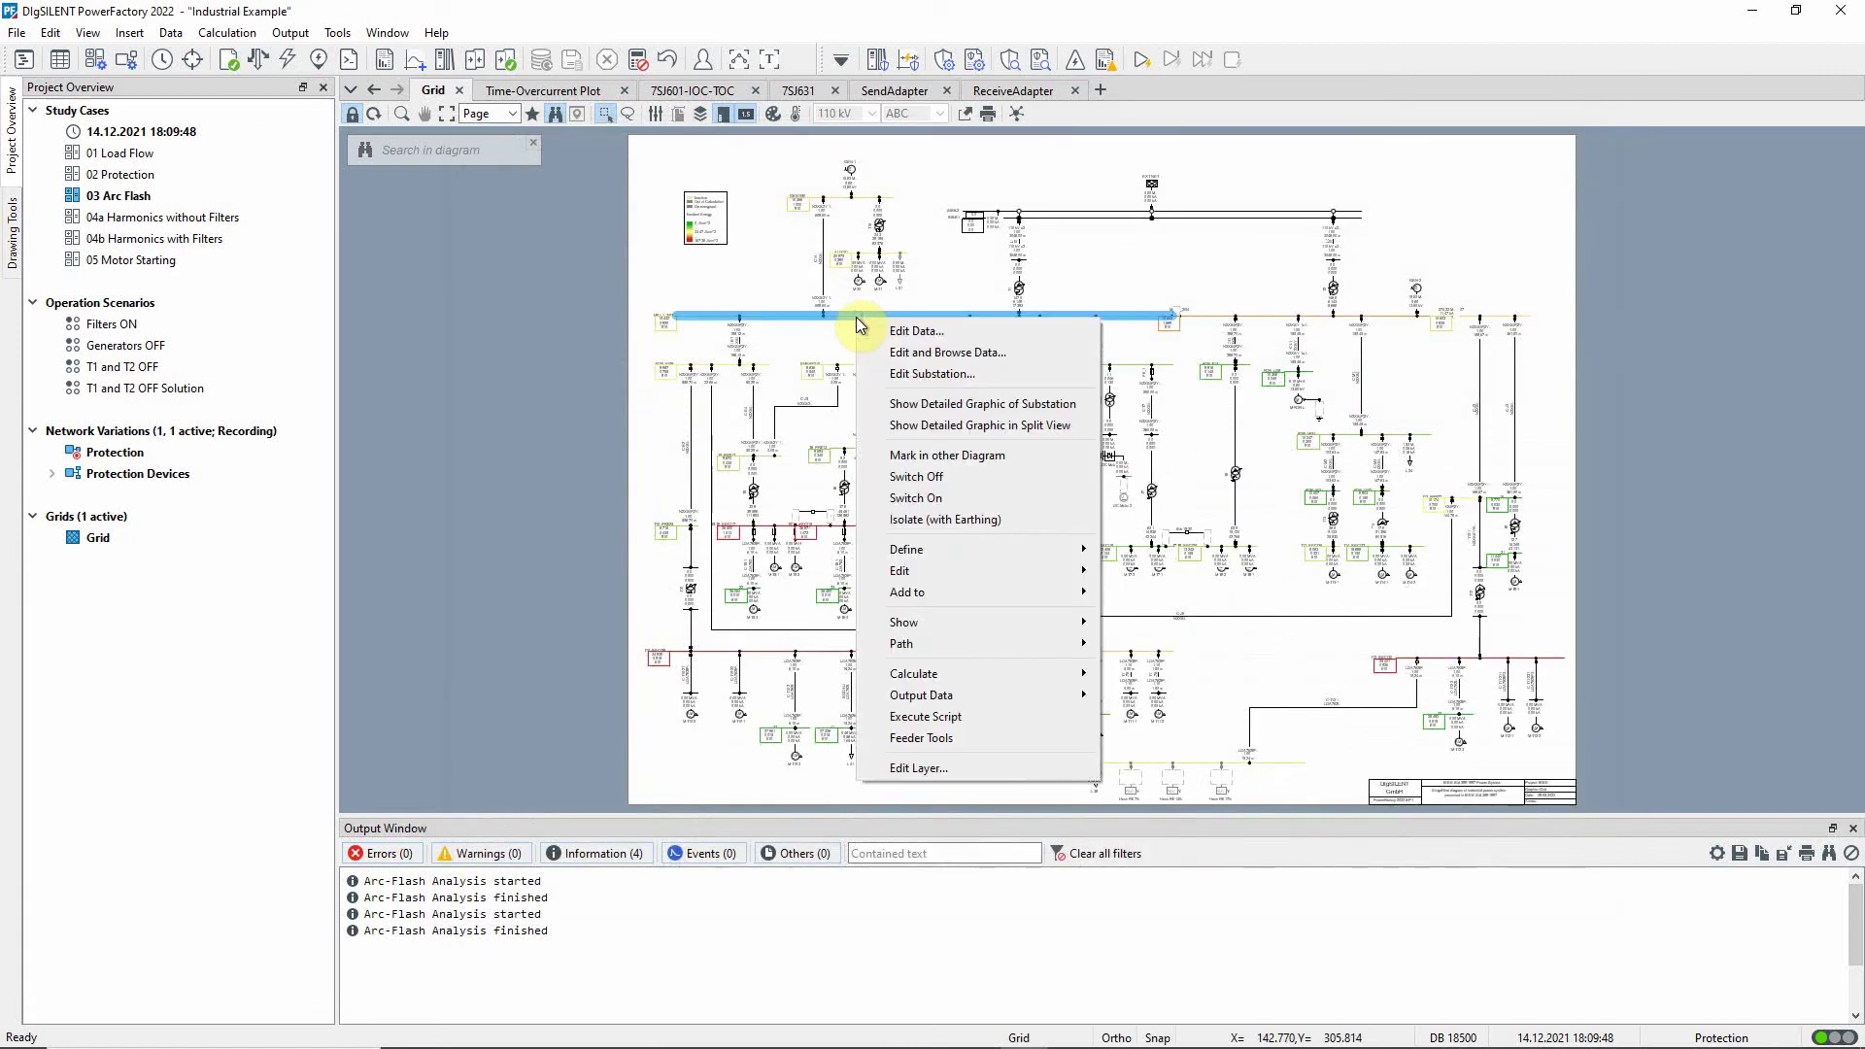
pyautogui.moveTo(914, 673)
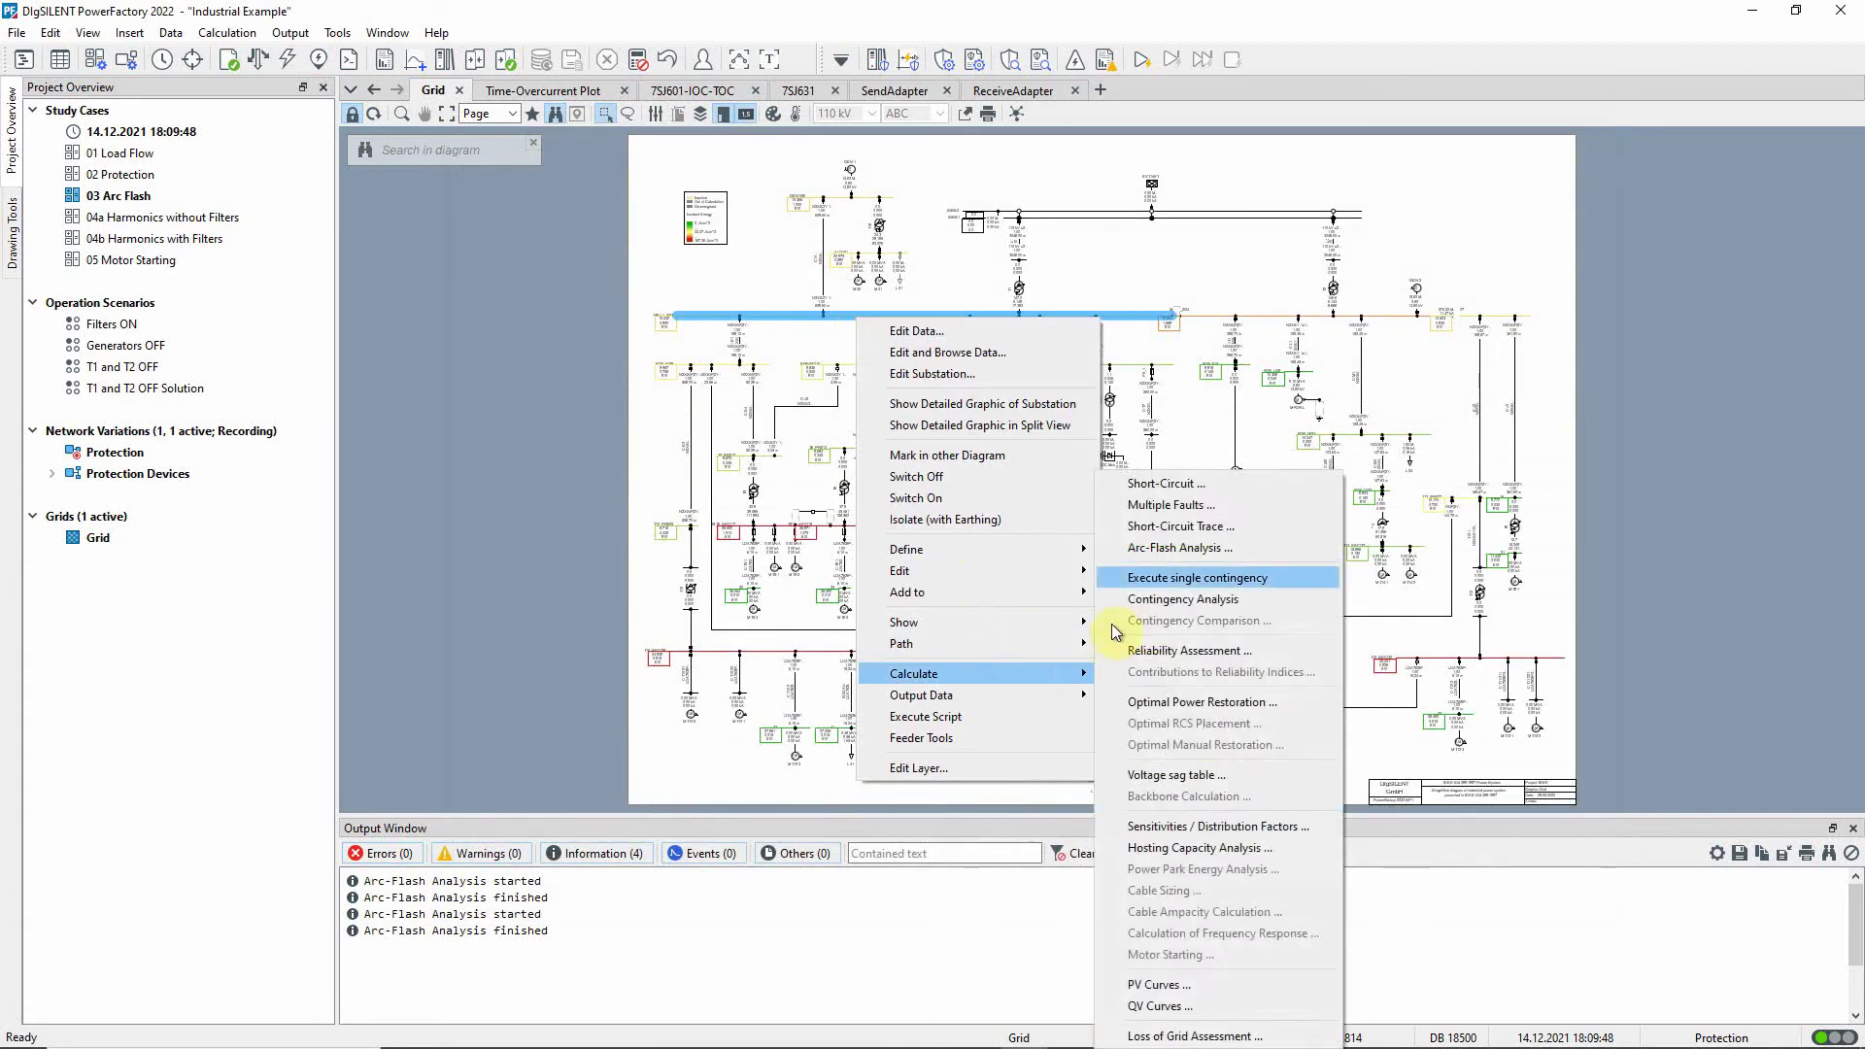
pyautogui.click(1176, 547)
pyautogui.click(1279, 308)
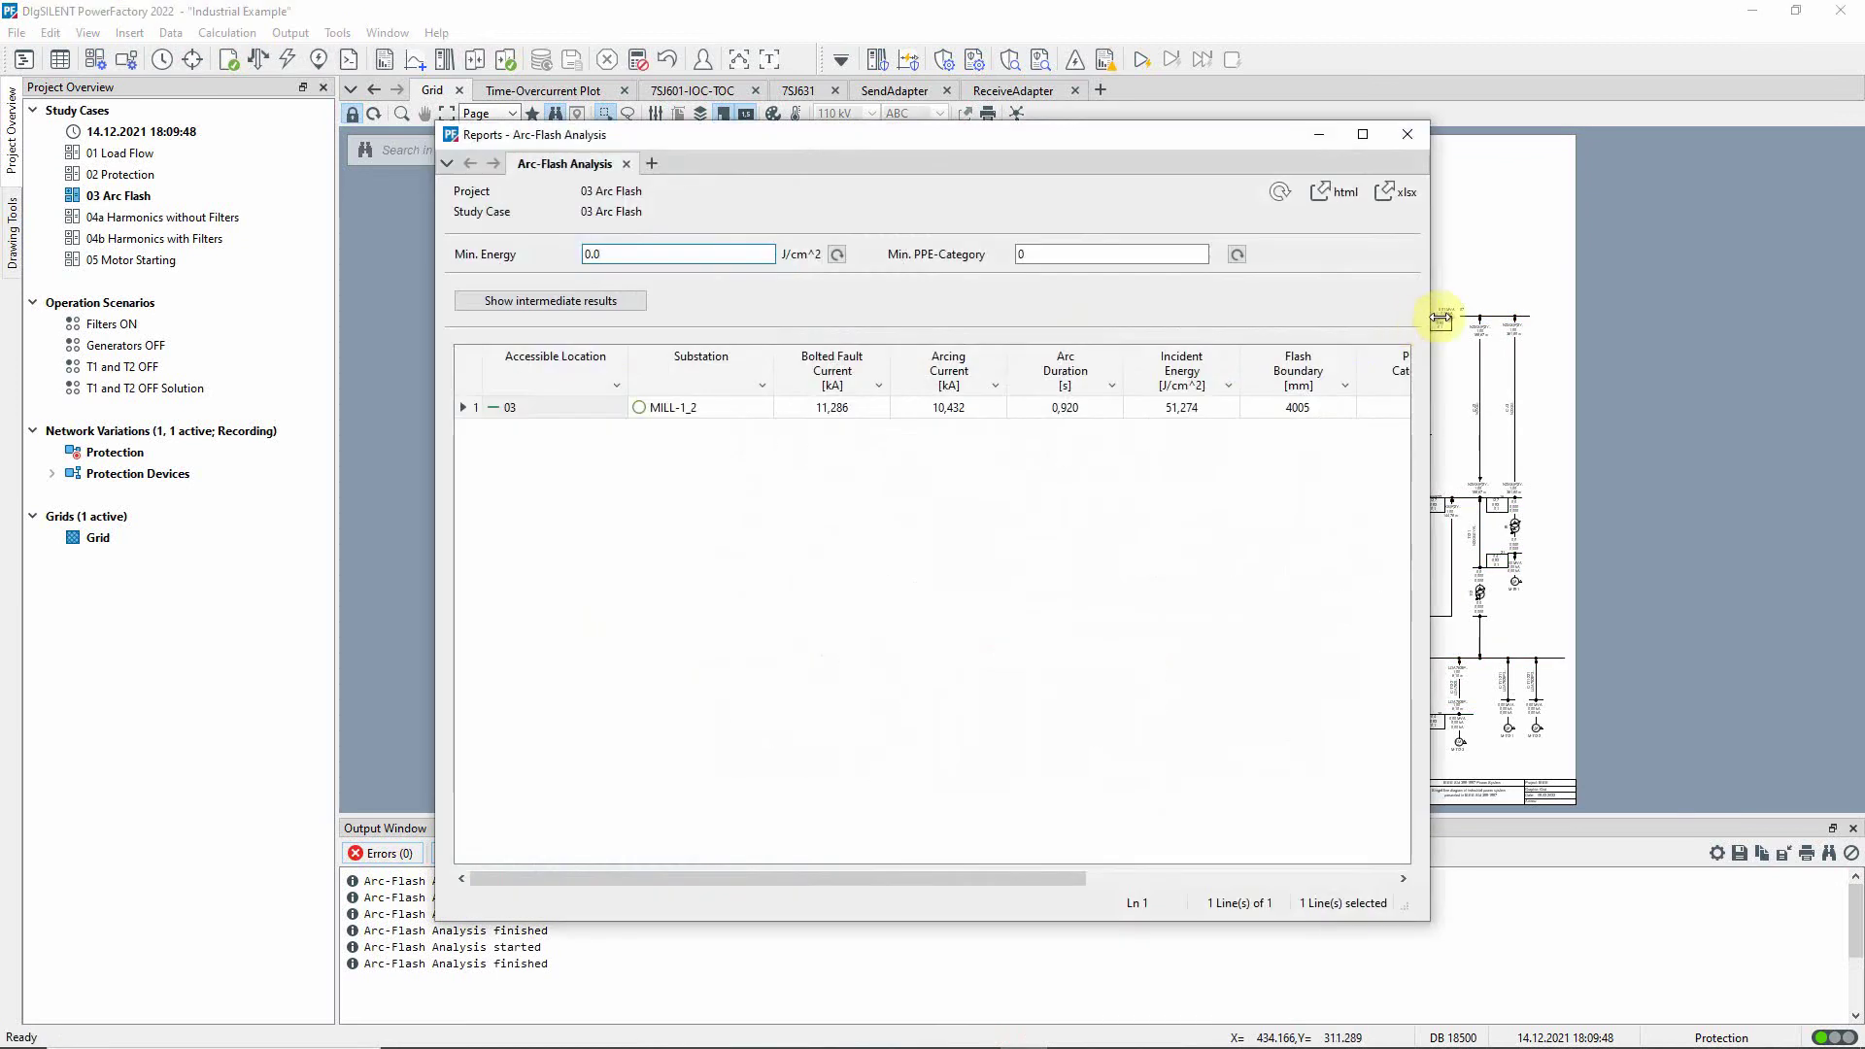
pyautogui.moveTo(1423, 318); pyautogui.dragTo(1515, 320)
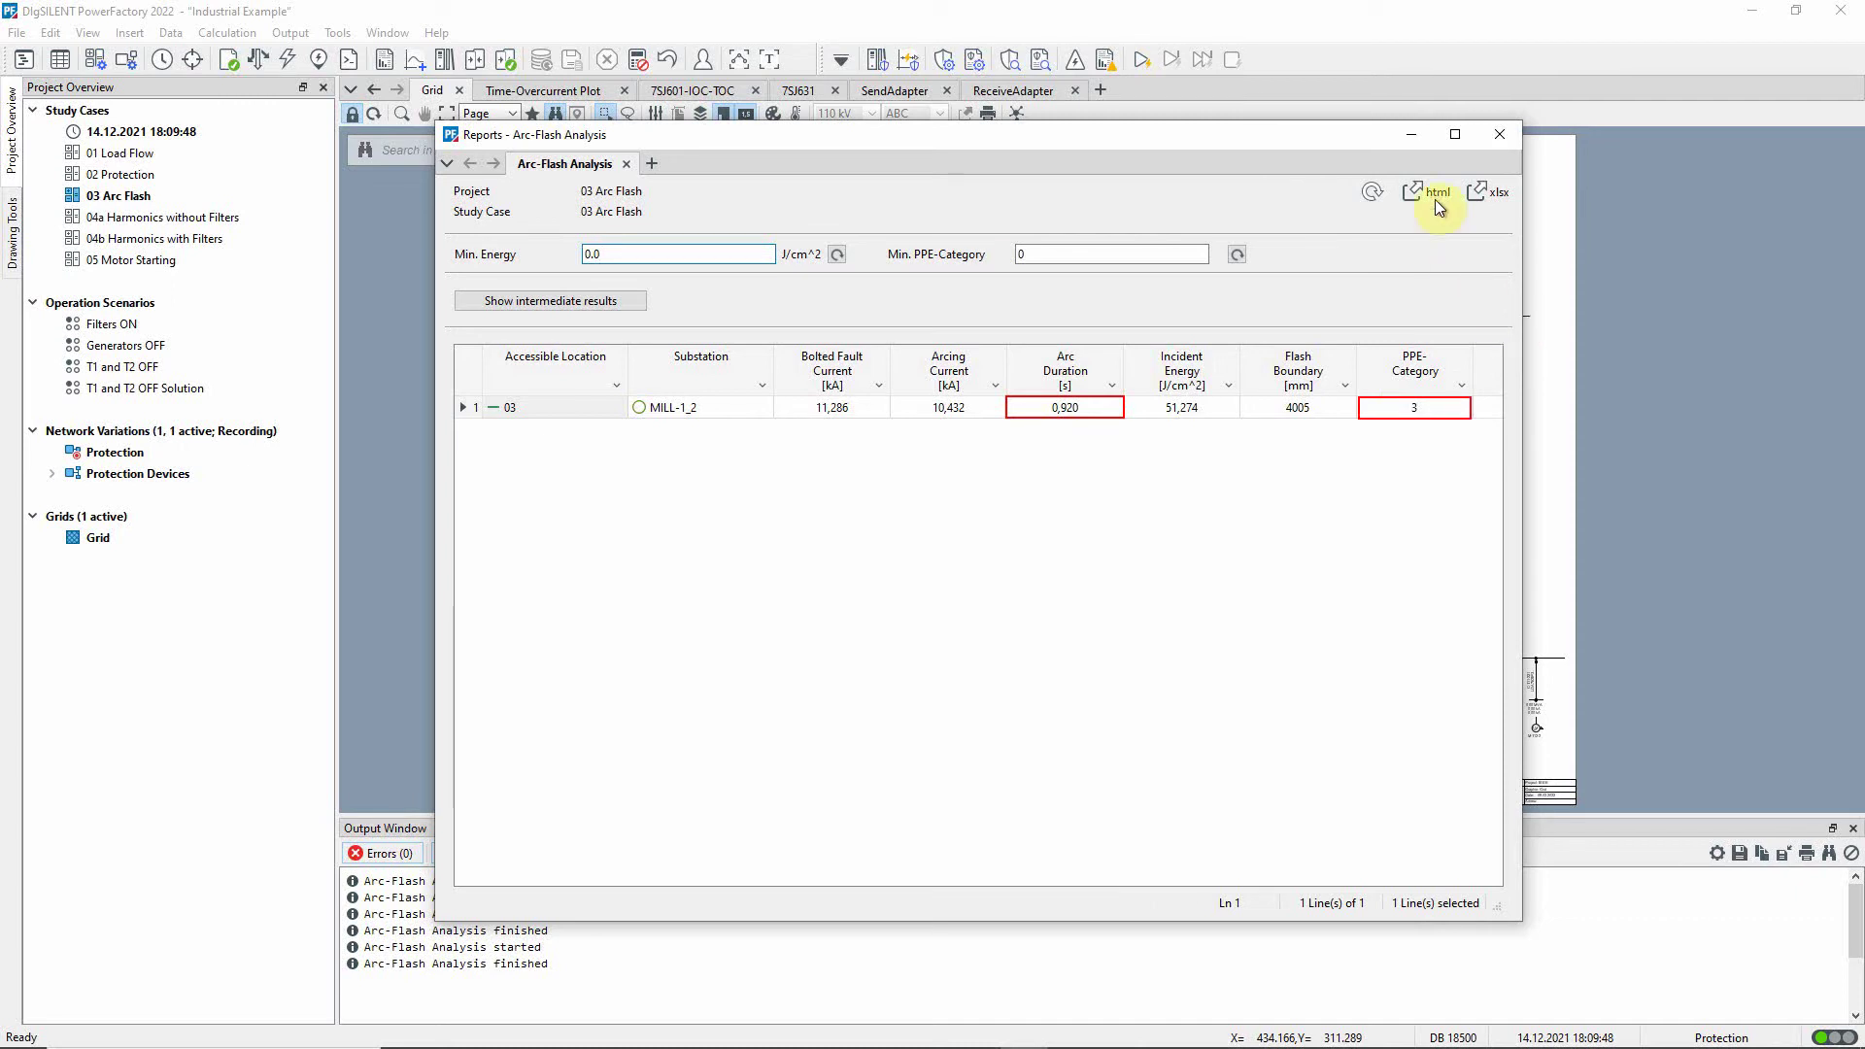
pyautogui.click(1412, 136)
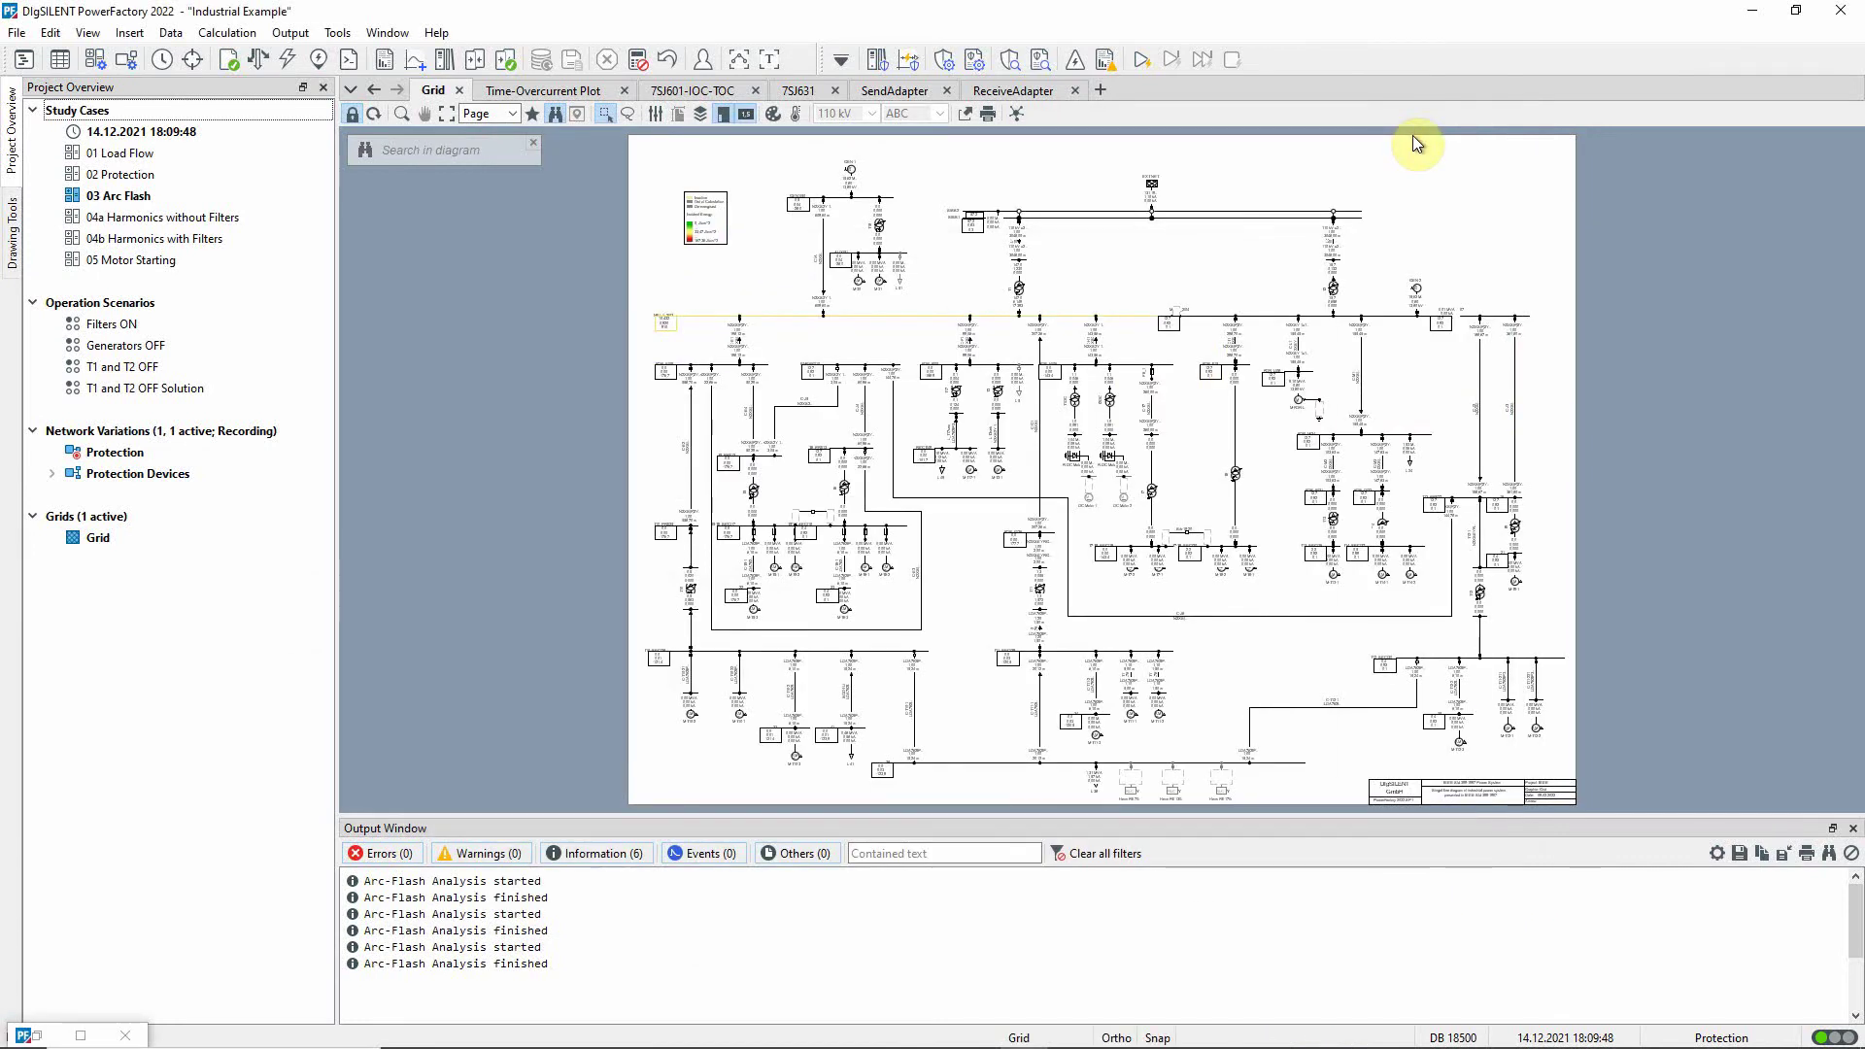
# - Check the 0.920 s tripping time on the overcurrent plot, then zoom into MILL-1_2 on the grid
pyautogui.click(587, 90)
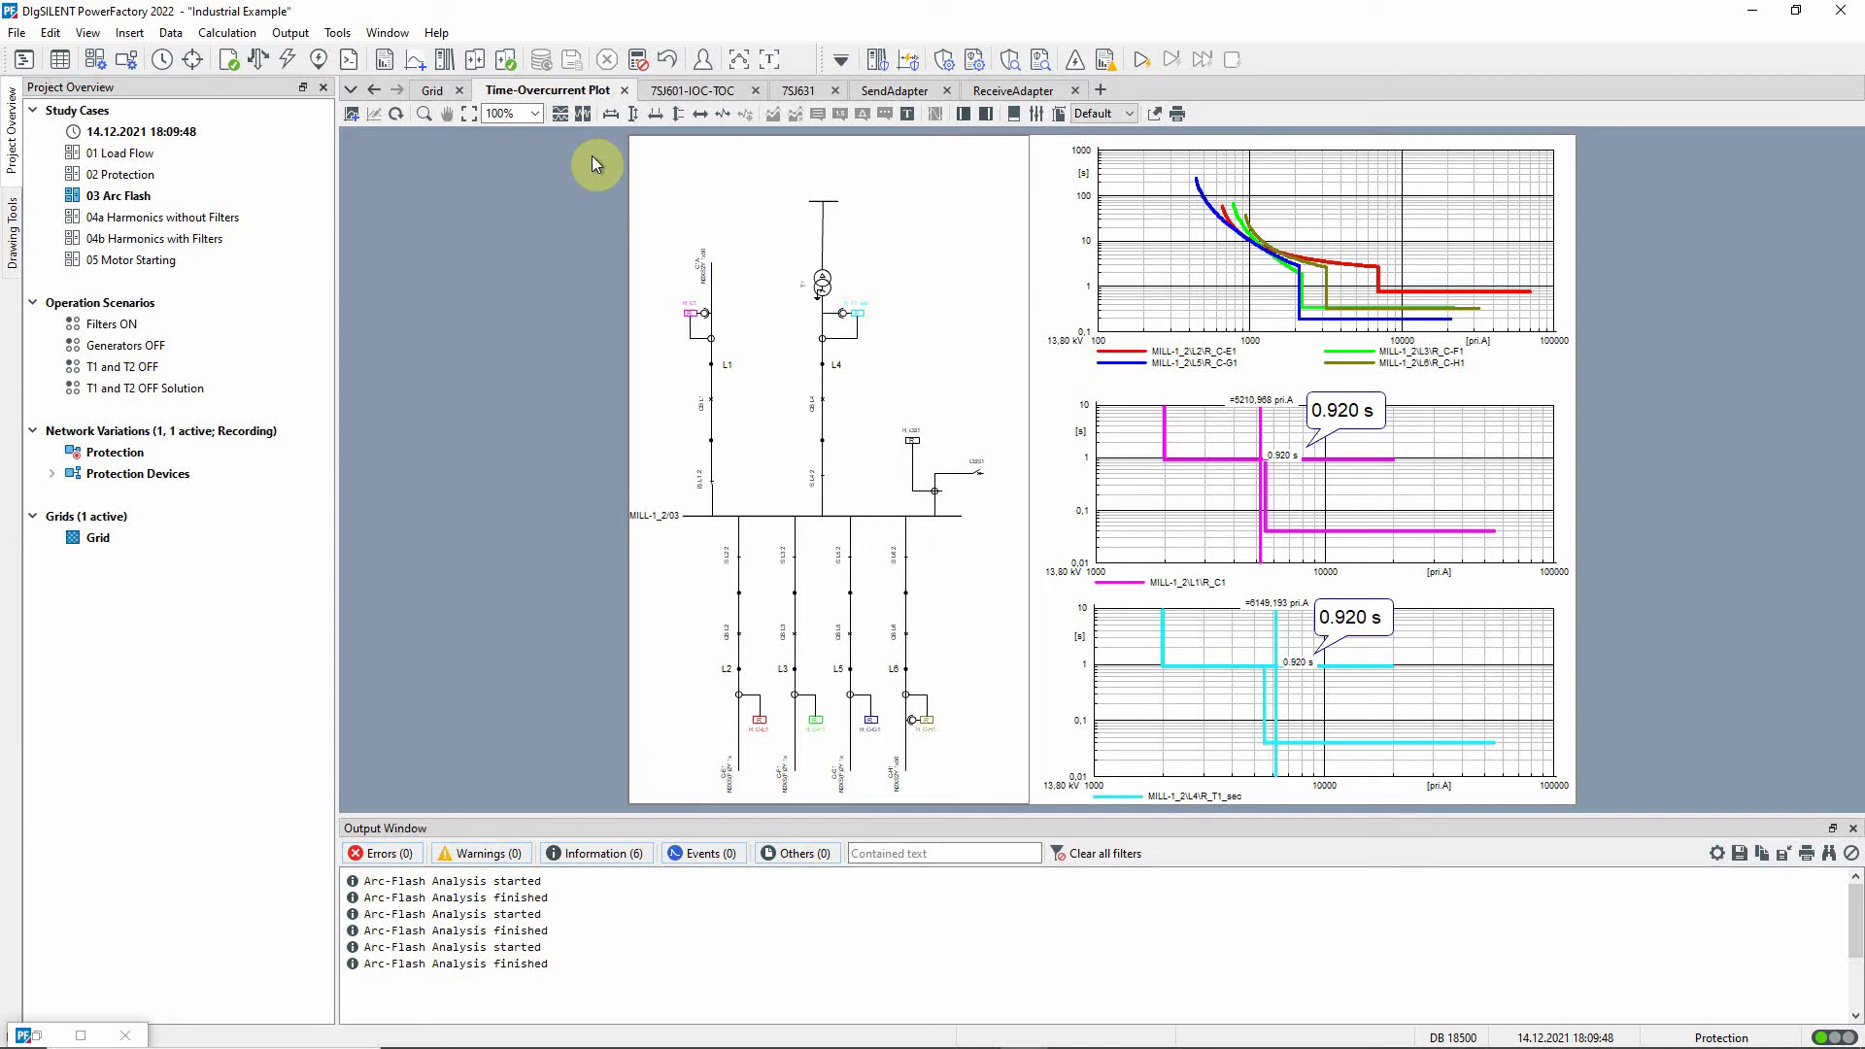
pyautogui.click(432, 91)
pyautogui.click(400, 115)
pyautogui.moveTo(644, 161)
pyautogui.mouseDown()
pyautogui.moveTo(1079, 502)
pyautogui.moveTo(1173, 488)
pyautogui.mouseUp()
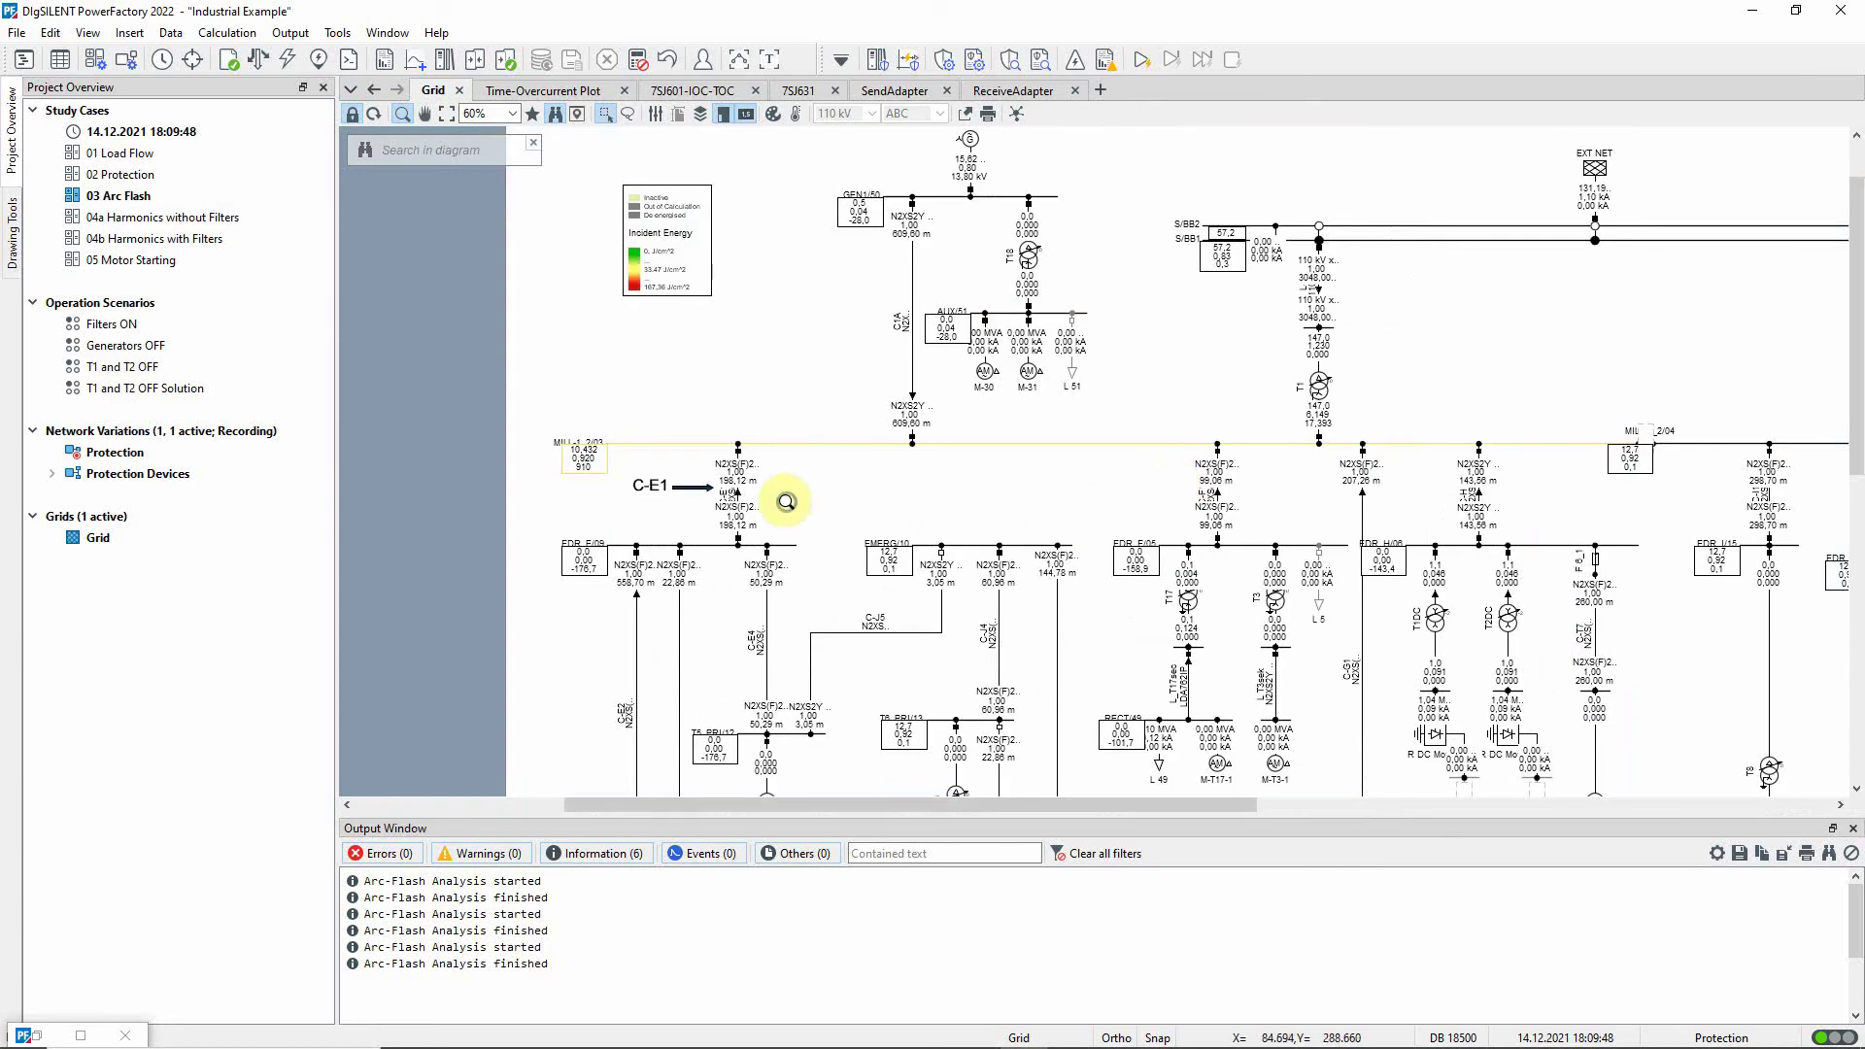
# - Calculate a short-circuit on line C-E1, inspect relay curves, and expand the Protection Devices stages
pyautogui.rightClick(739, 488)
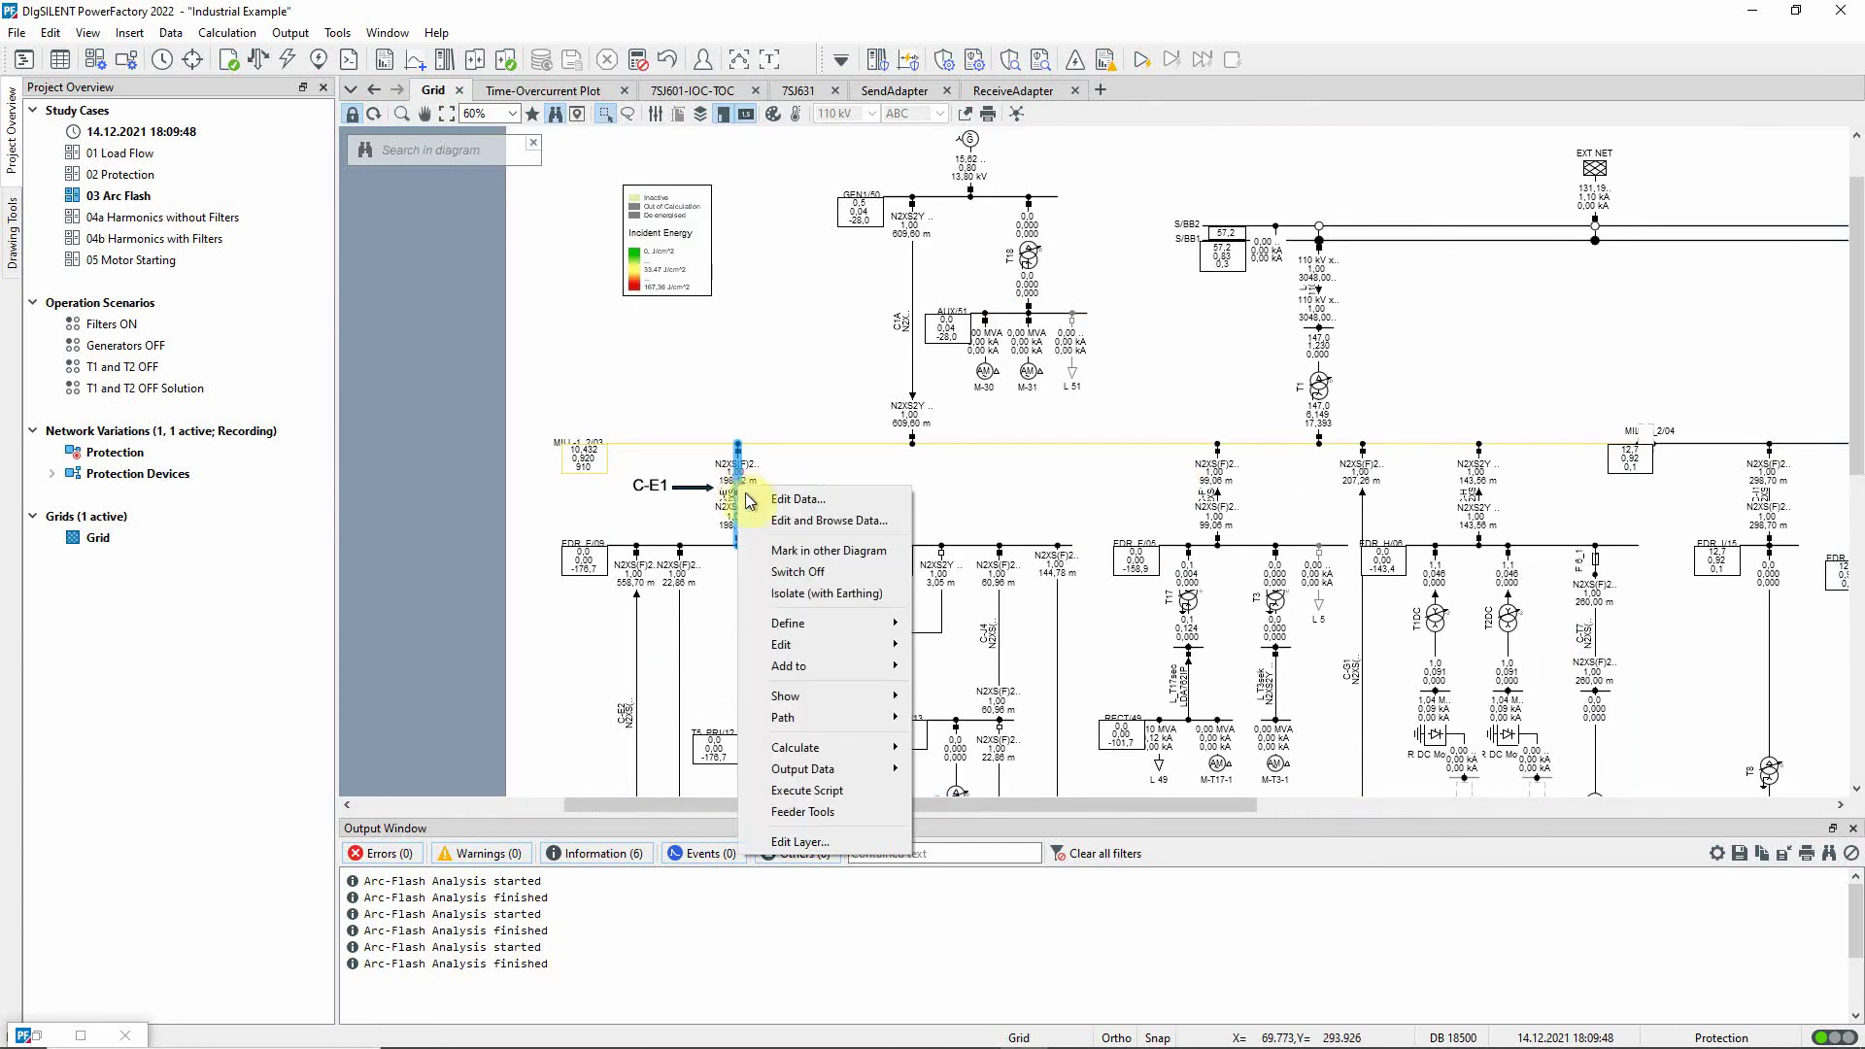
pyautogui.moveTo(795, 747)
pyautogui.click(995, 485)
pyautogui.click(1278, 244)
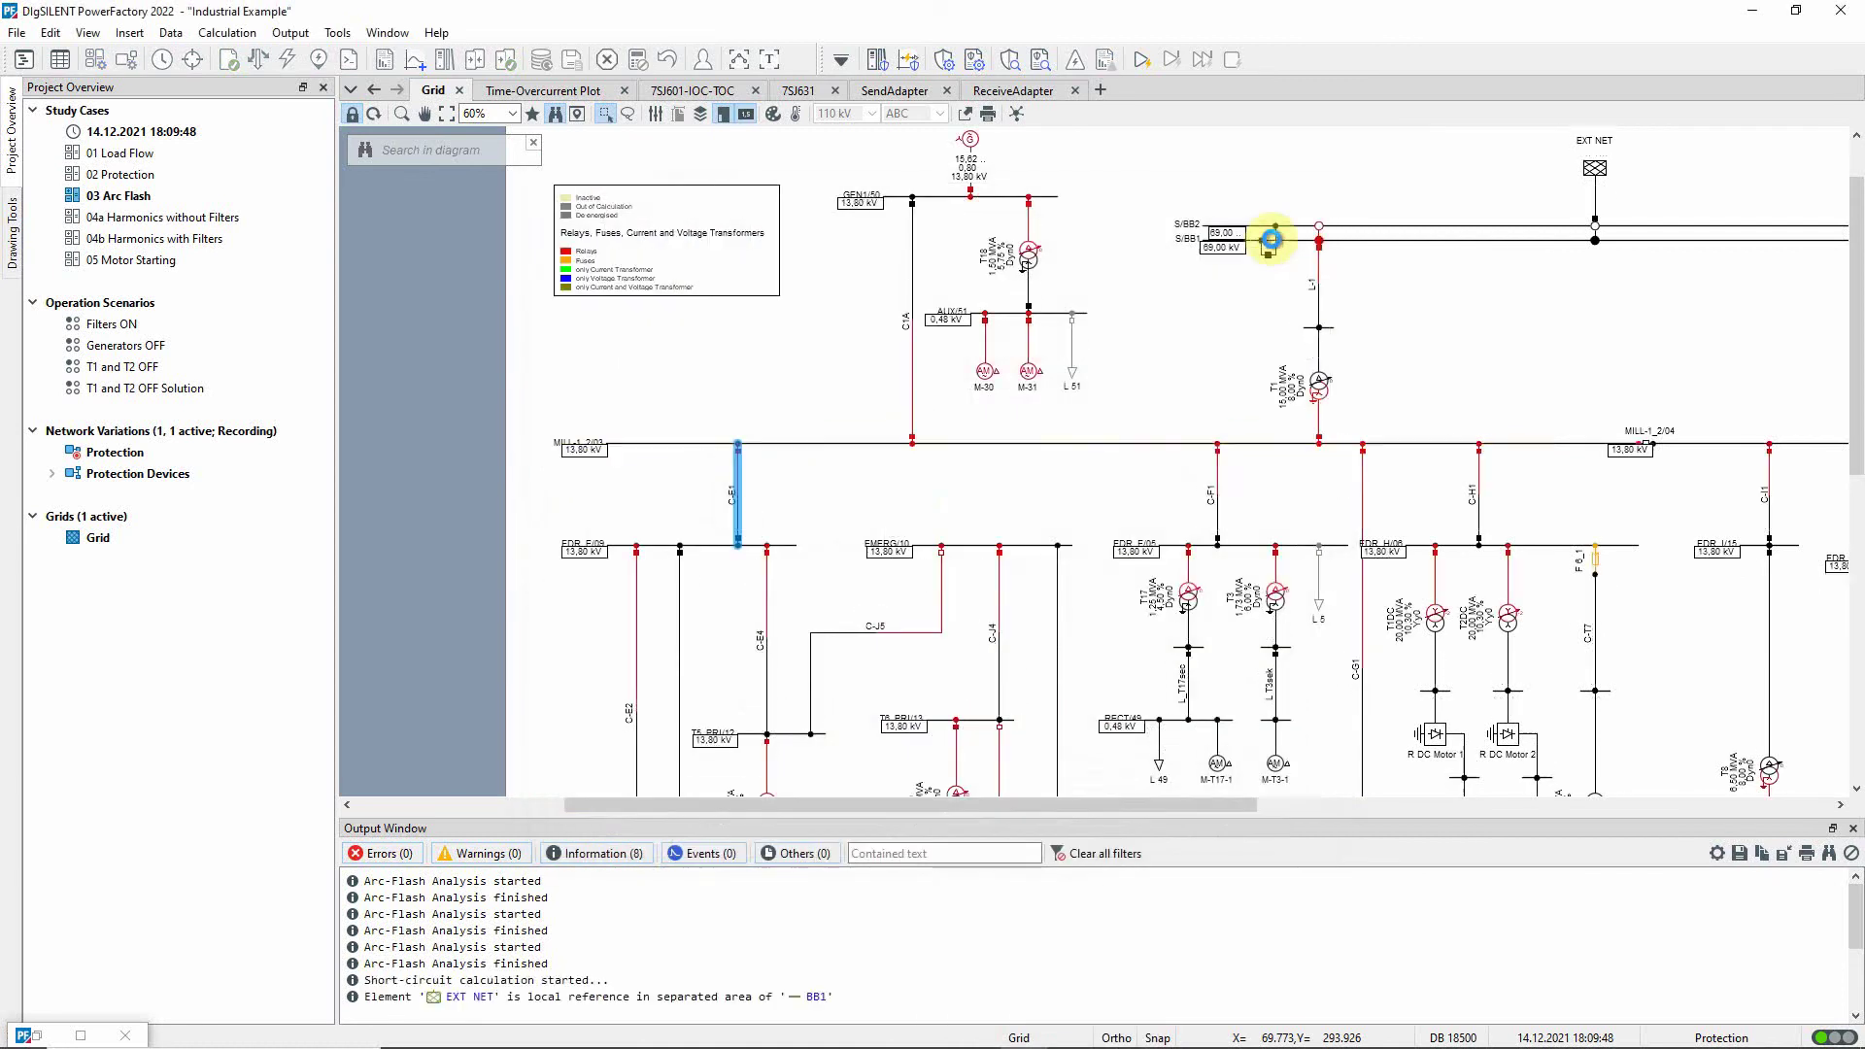
pyautogui.click(582, 92)
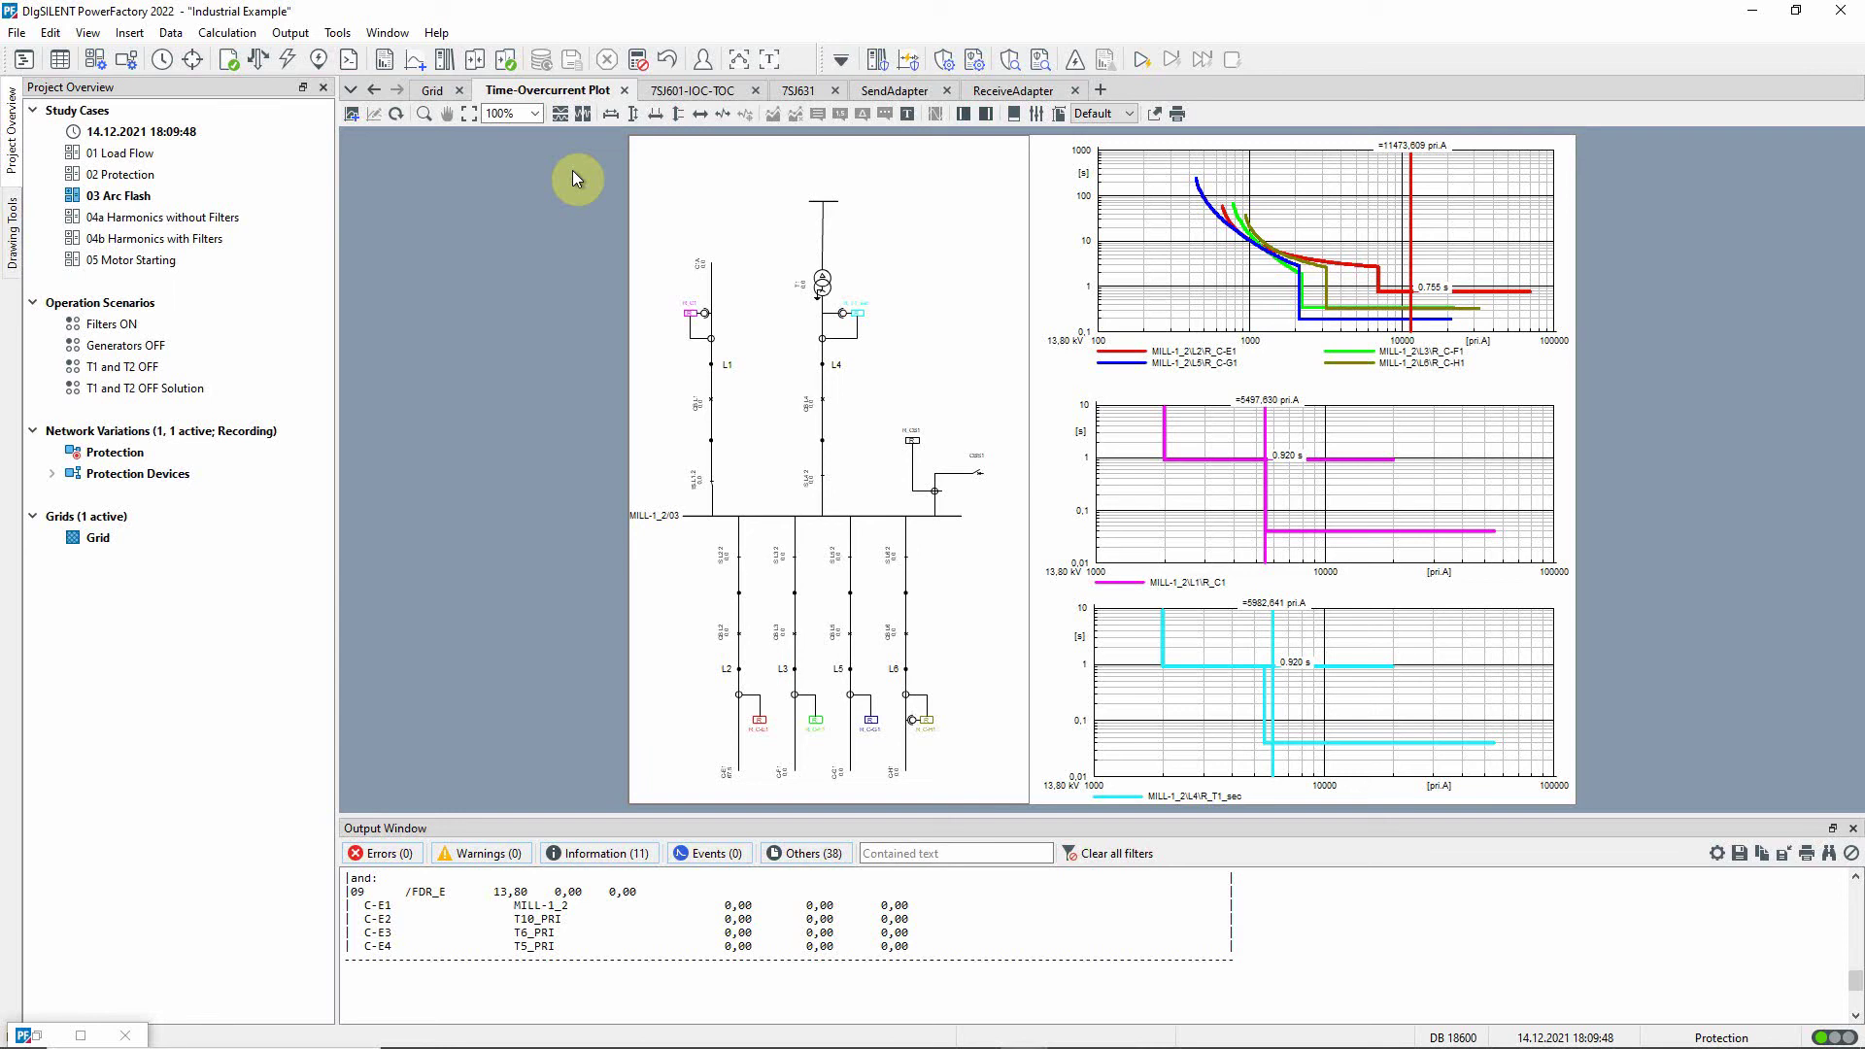
pyautogui.click(54, 474)
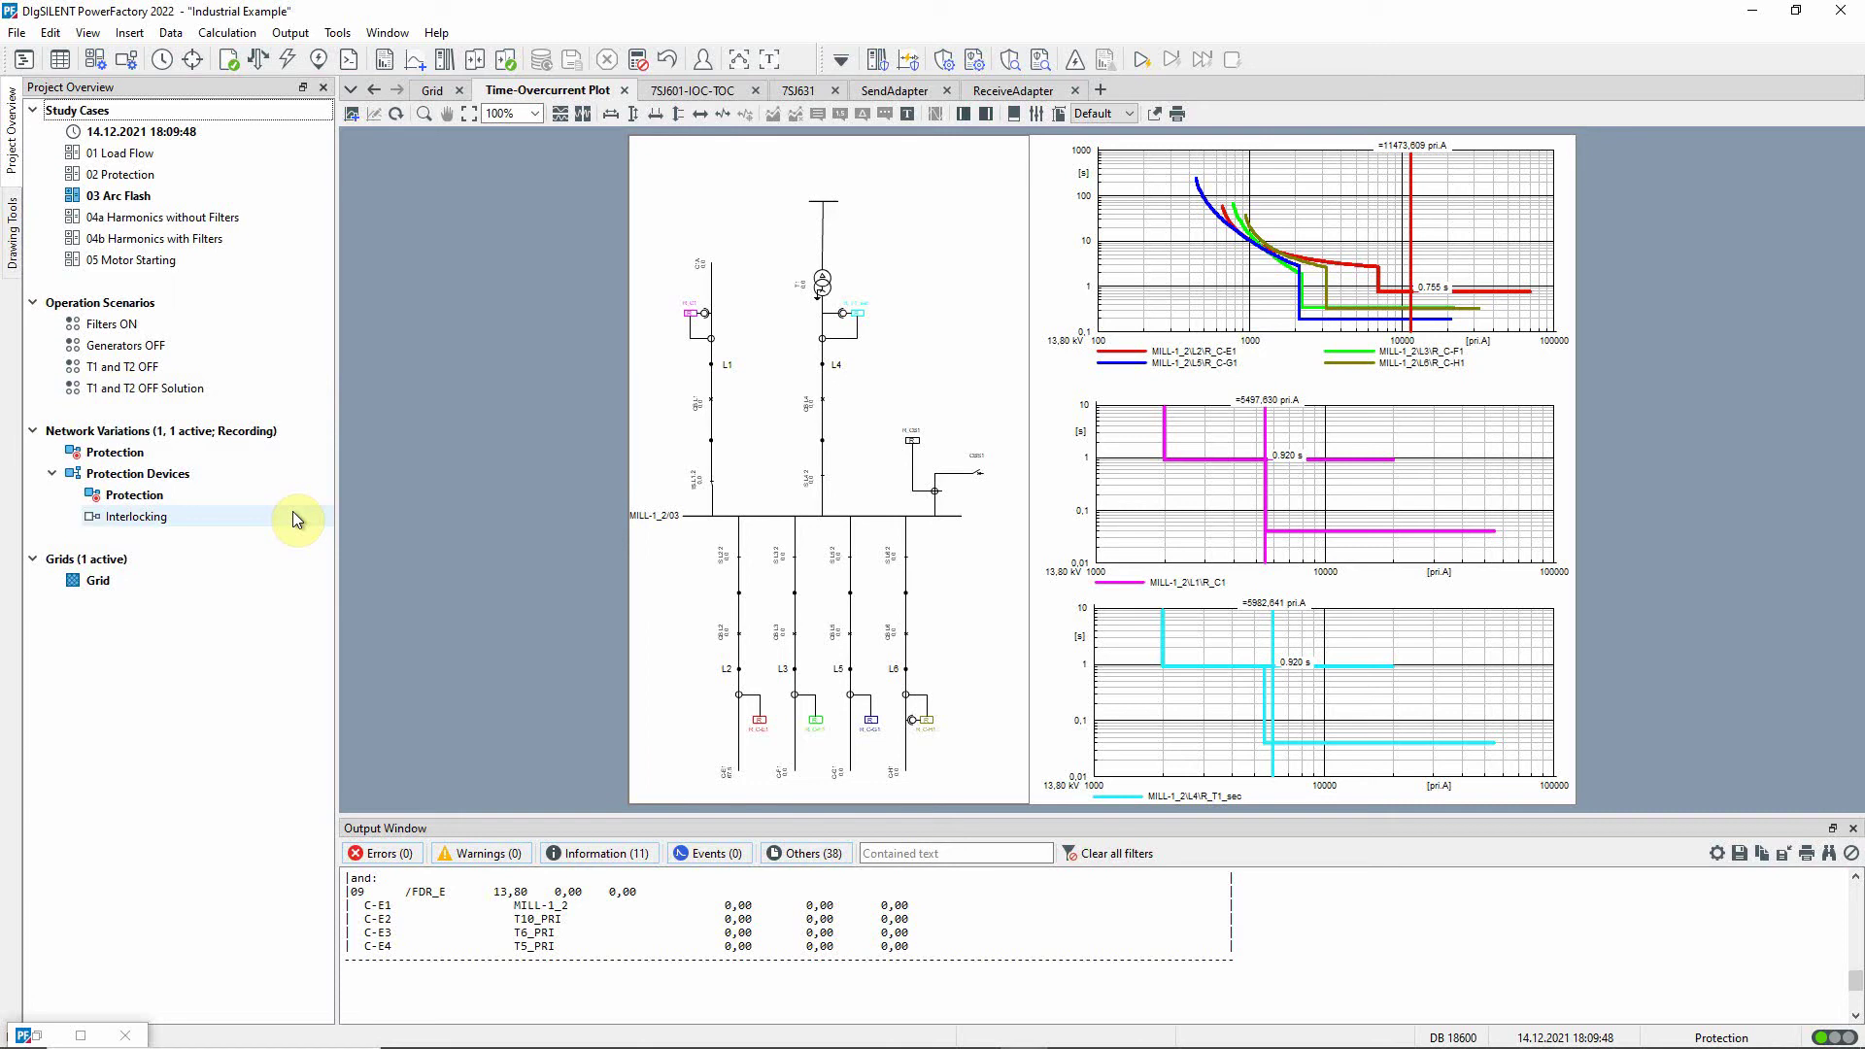
# - Change the study time hour from 18 to 19, giving 19:09:48
pyautogui.doubleClick(1536, 1037)
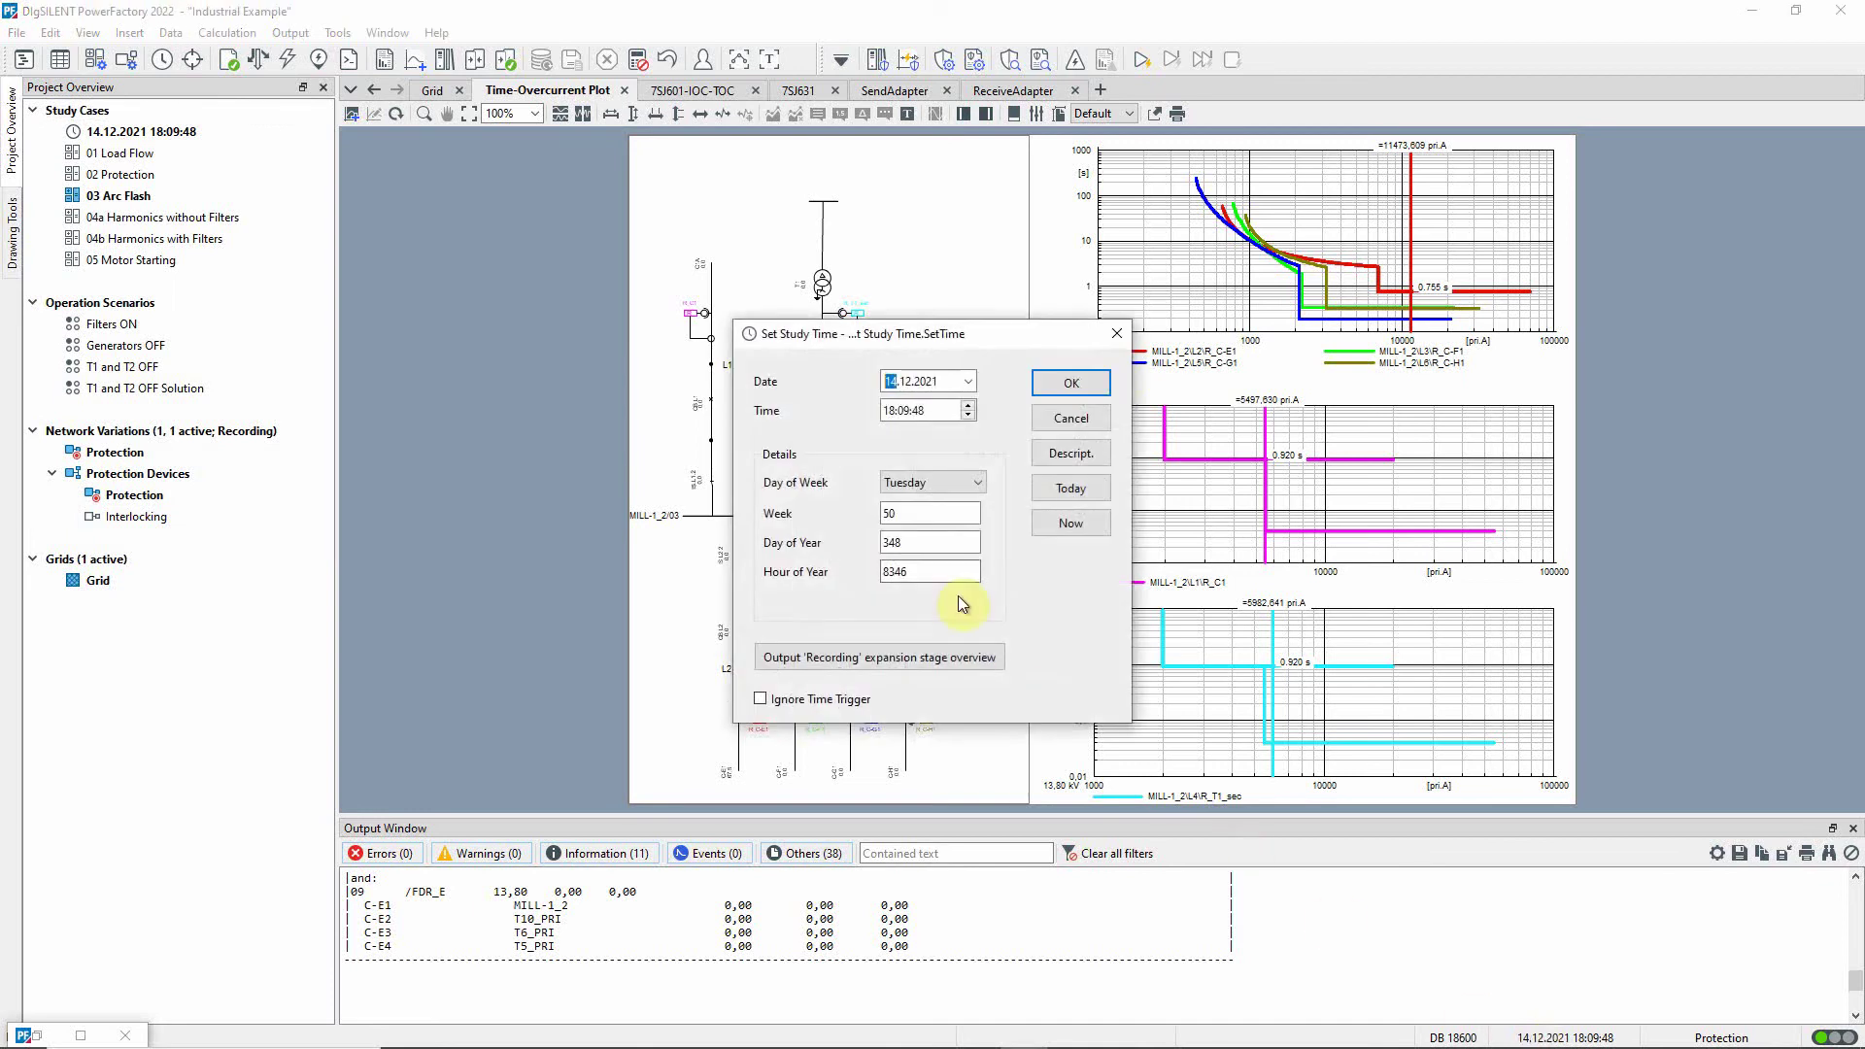
pyautogui.click(889, 409)
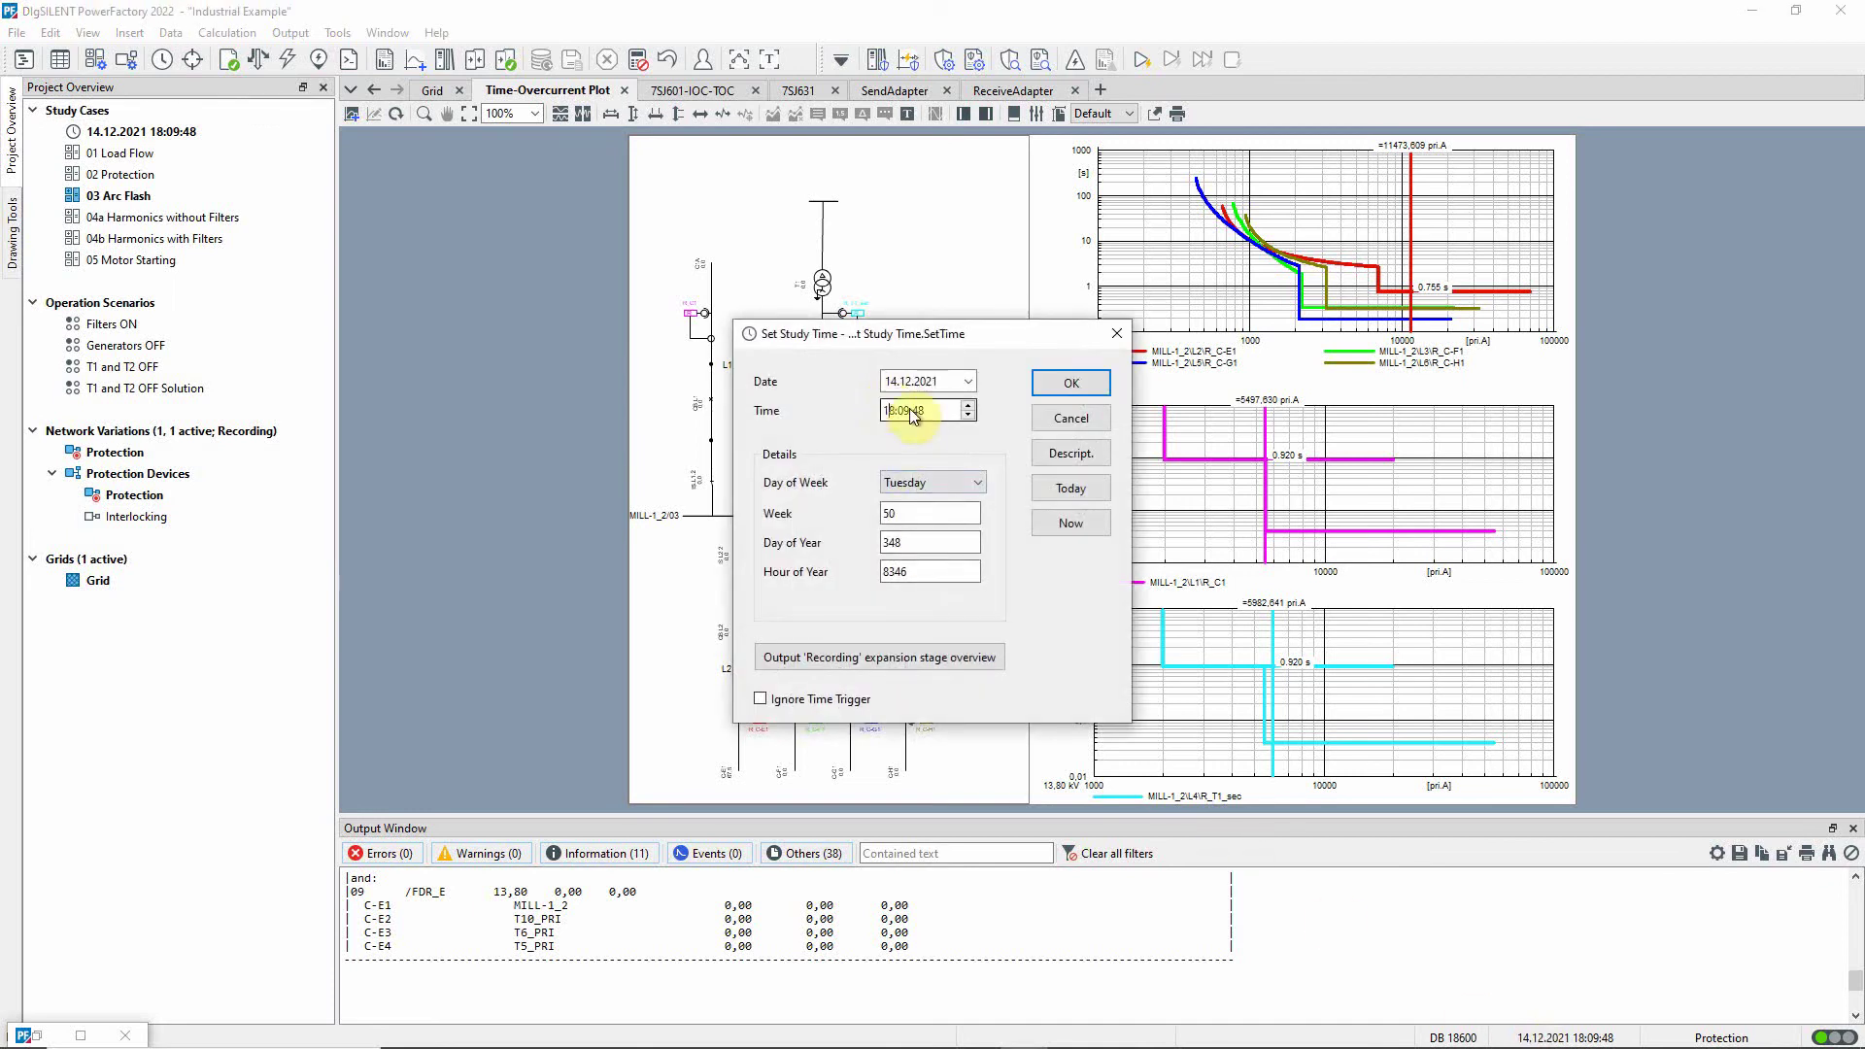
pyautogui.click(969, 404)
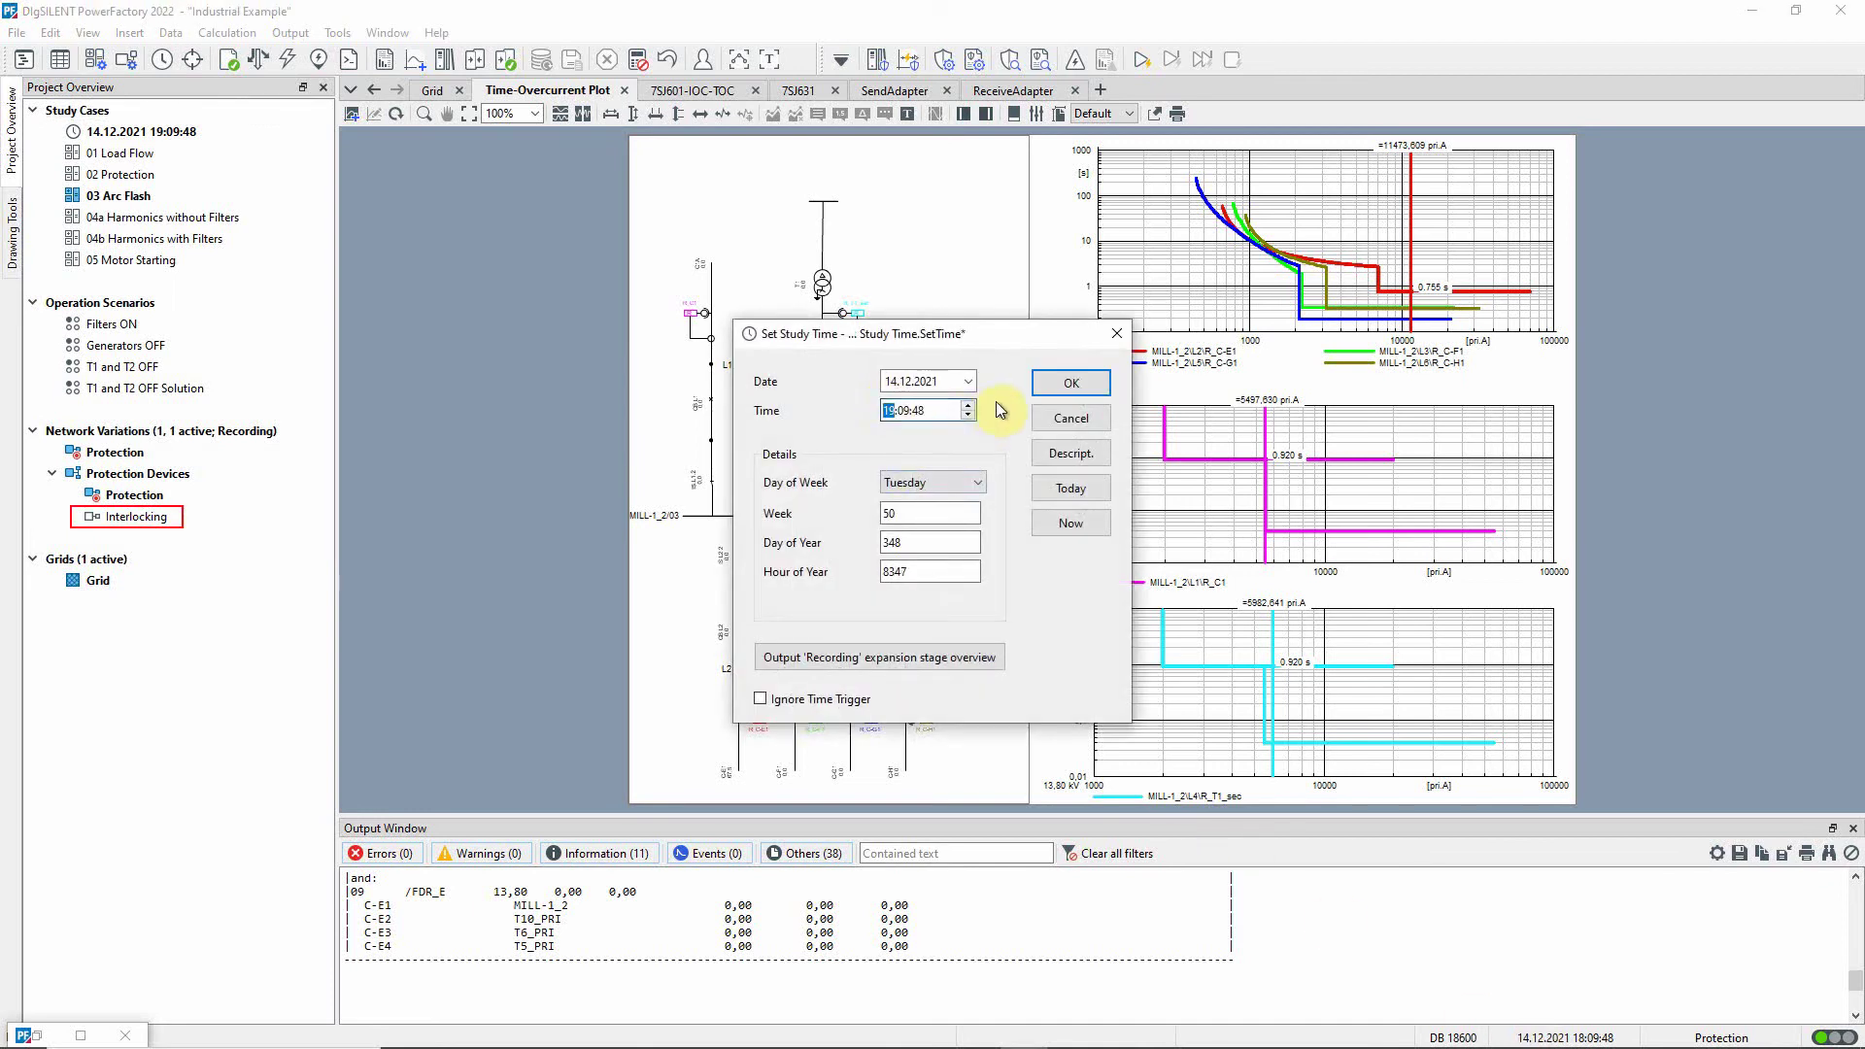
pyautogui.click(1069, 381)
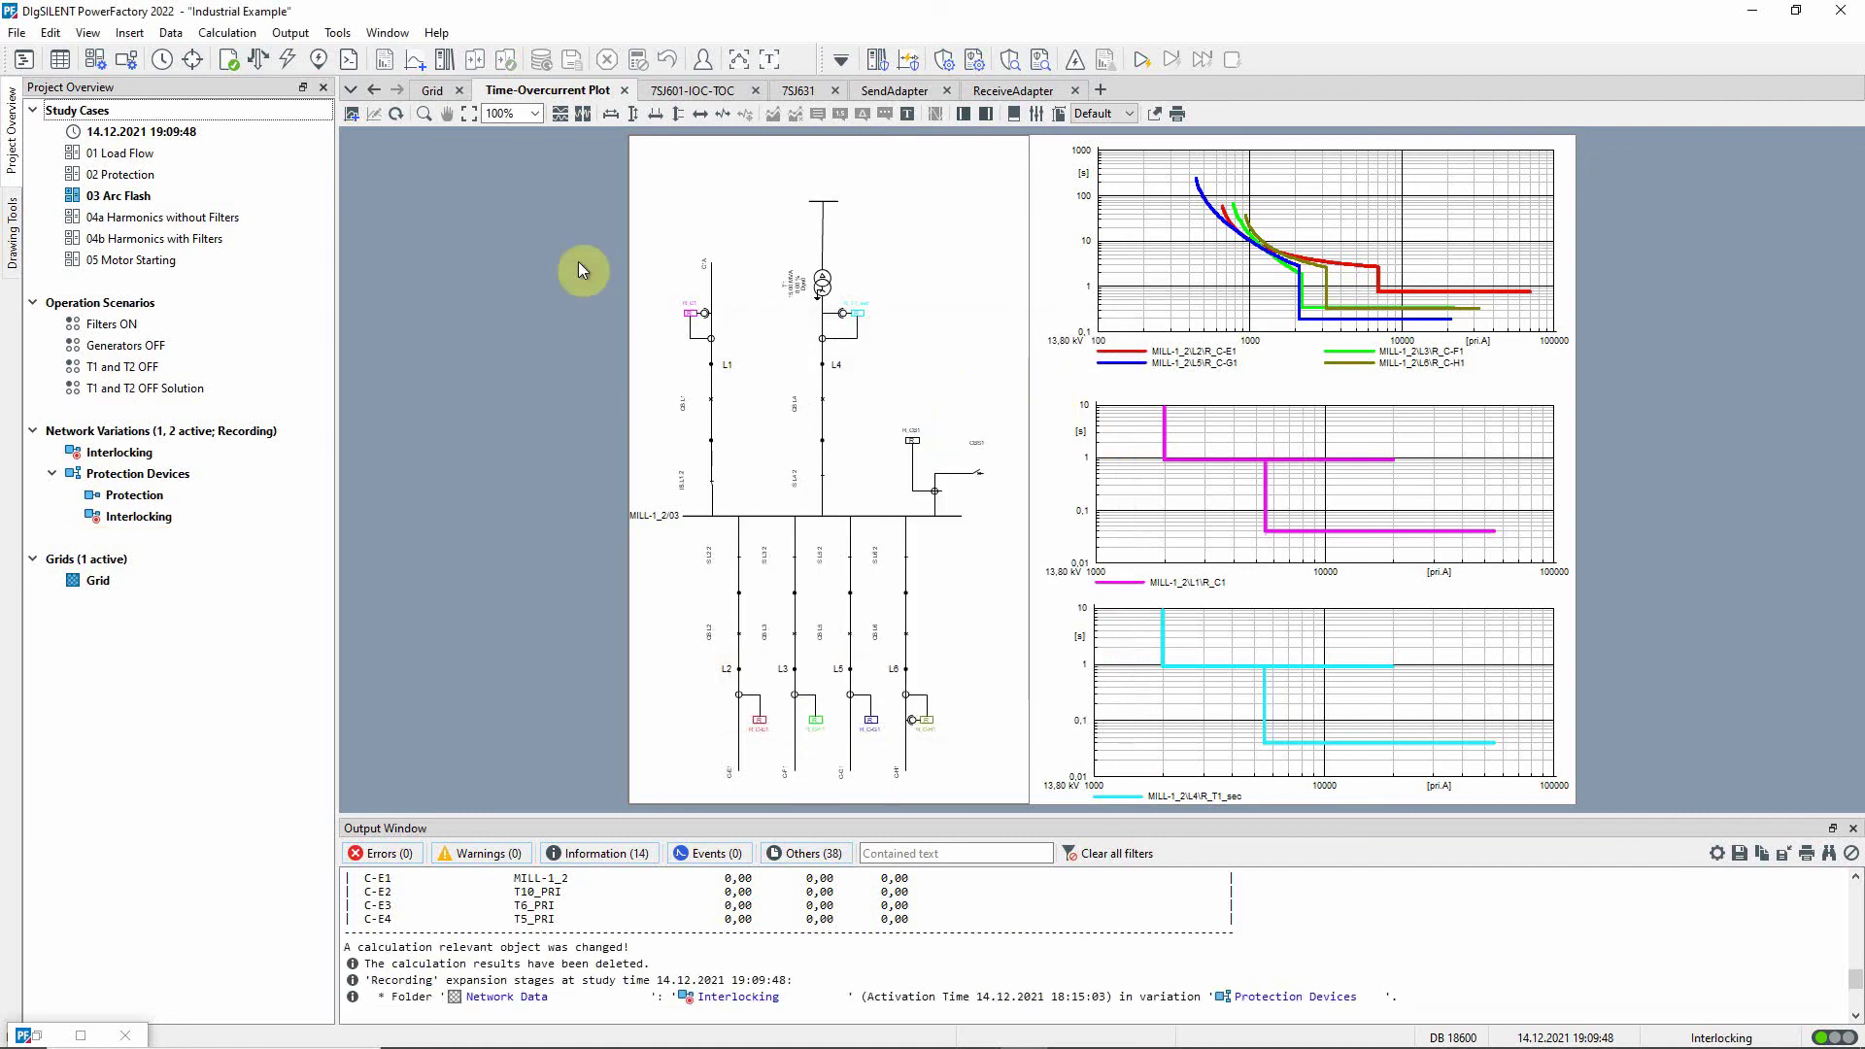
# - Rerun the C-E1 short-circuit with interlocking active and check the updated relay curves
pyautogui.click(433, 90)
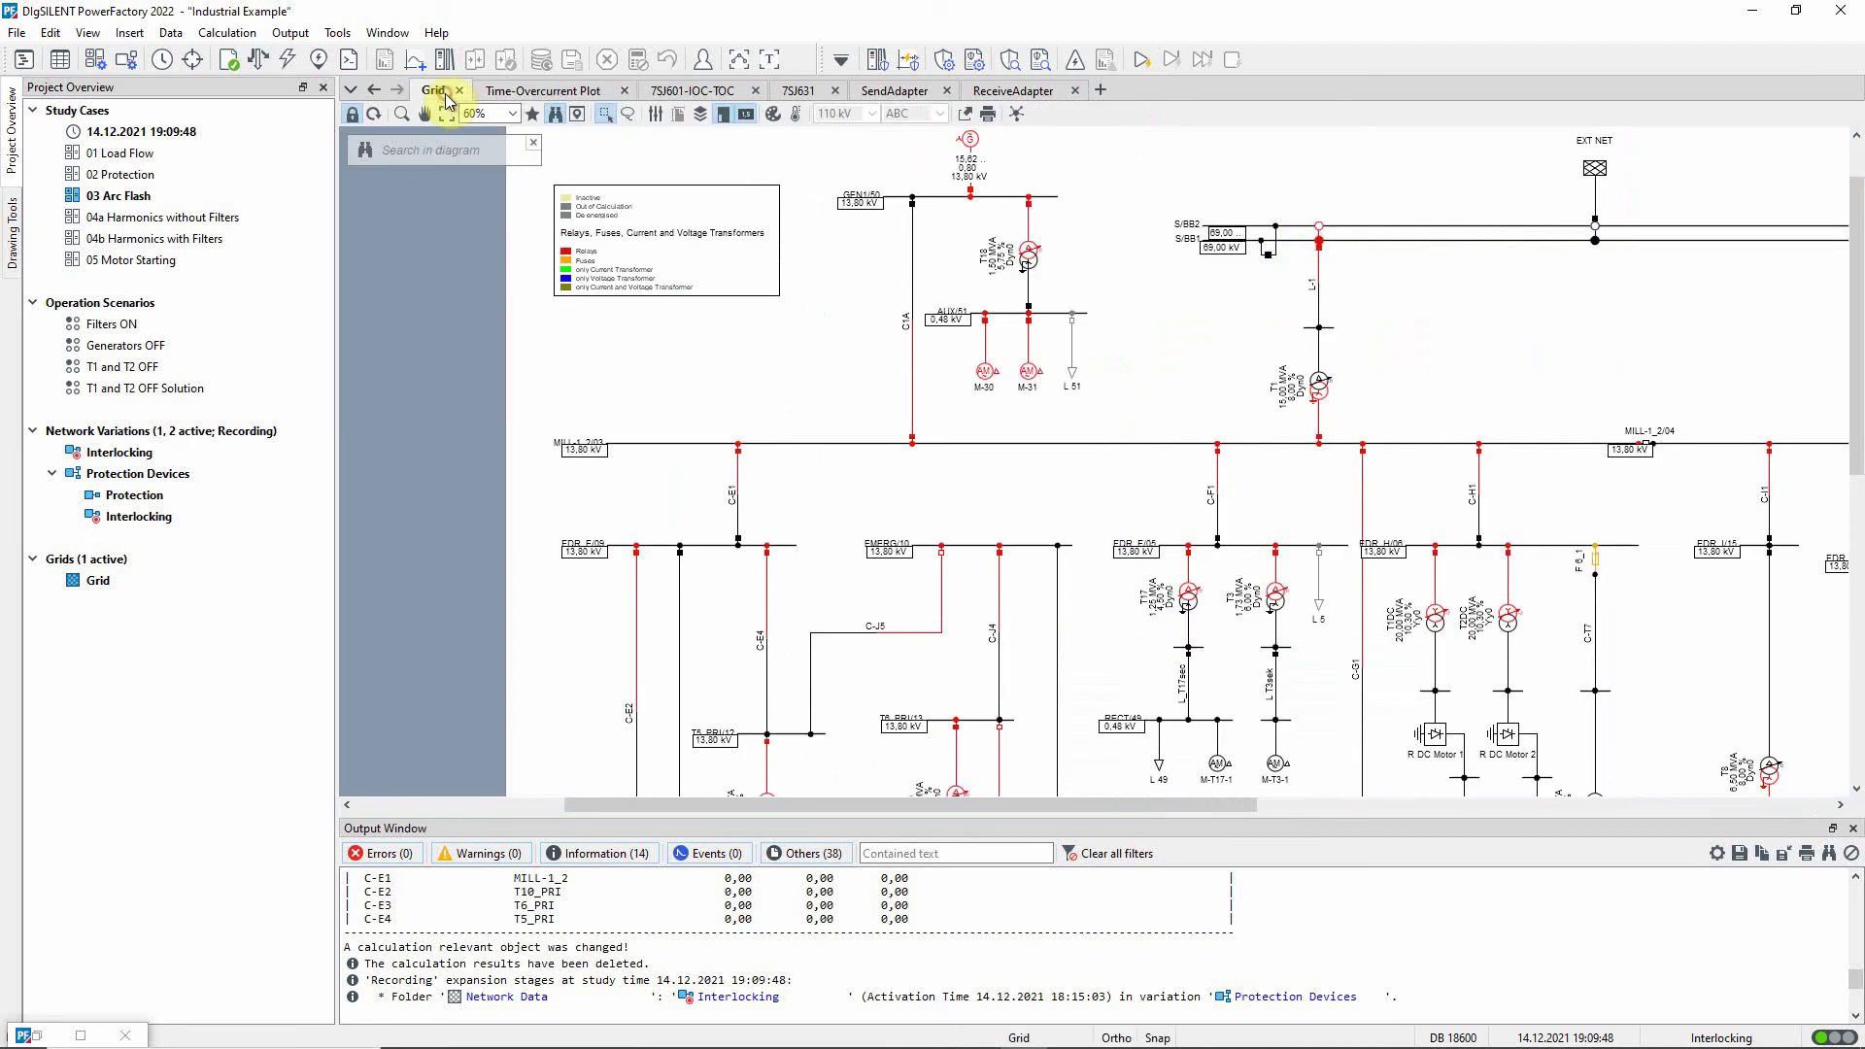
pyautogui.rightClick(738, 481)
pyautogui.click(795, 739)
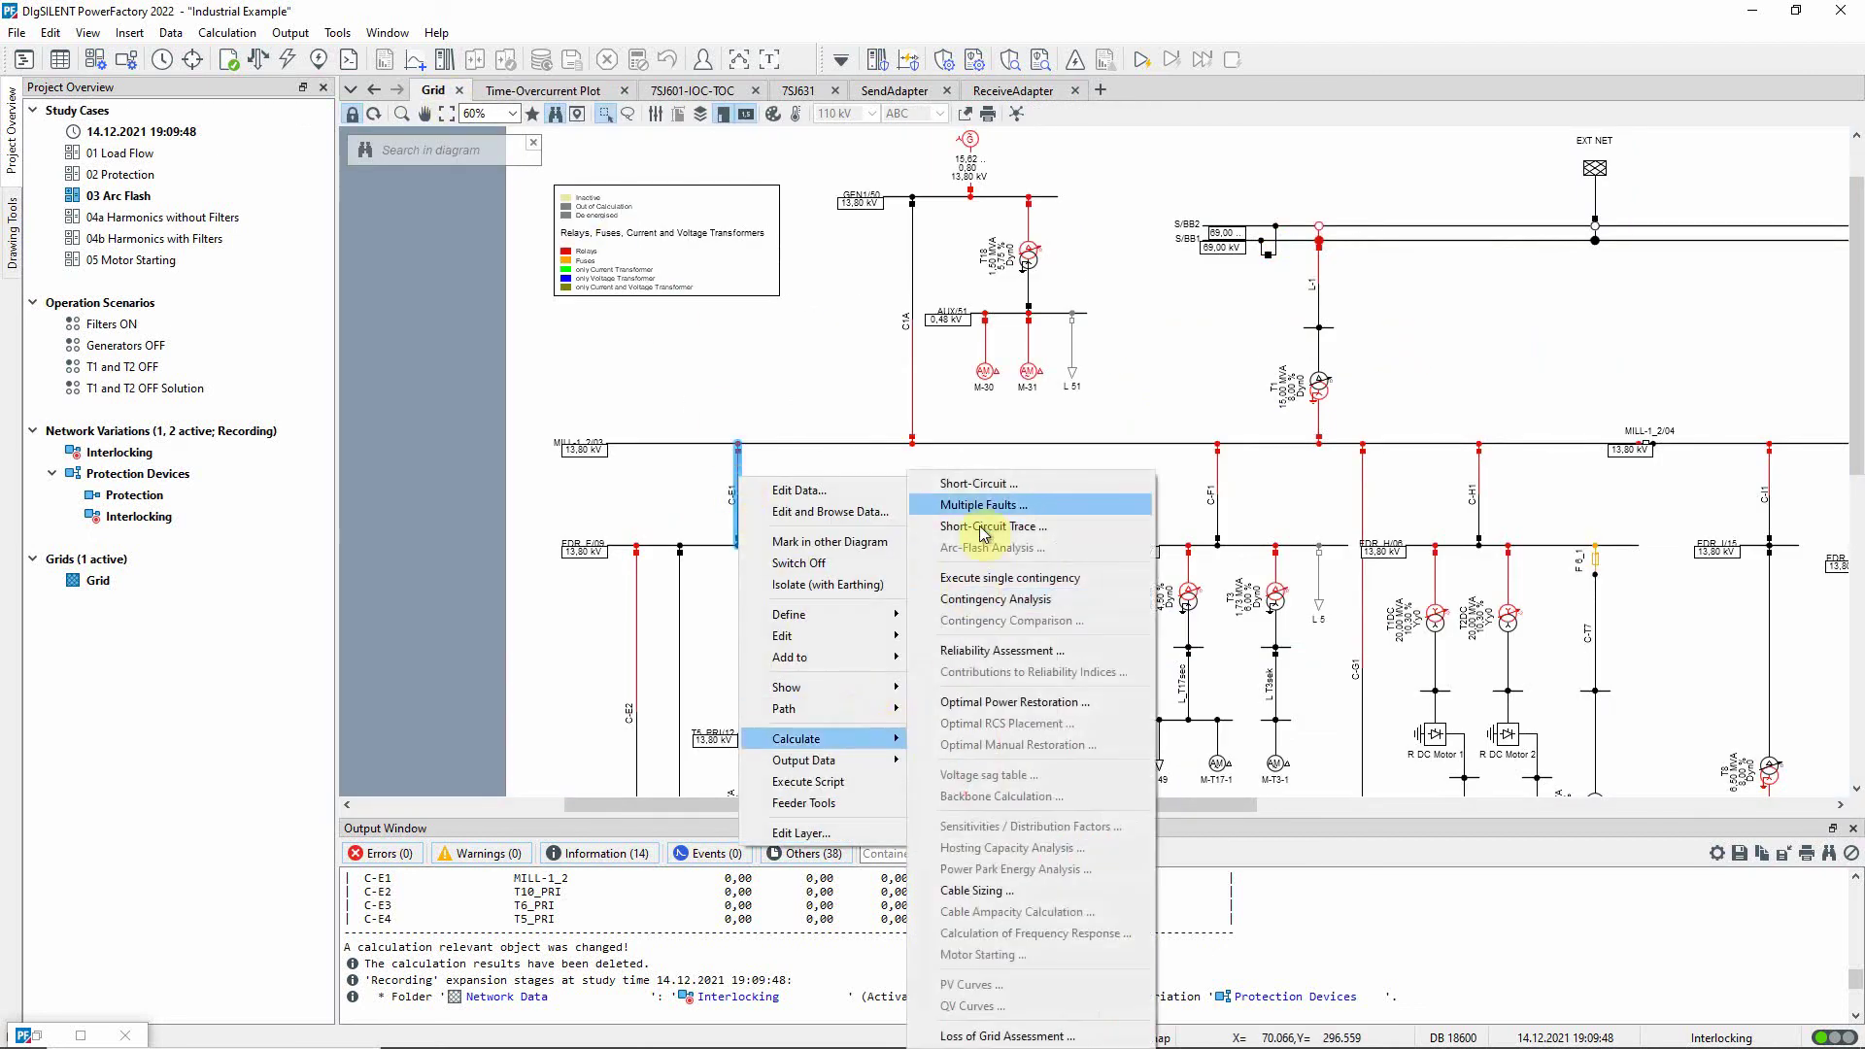
pyautogui.click(991, 485)
pyautogui.click(1280, 238)
pyautogui.click(546, 91)
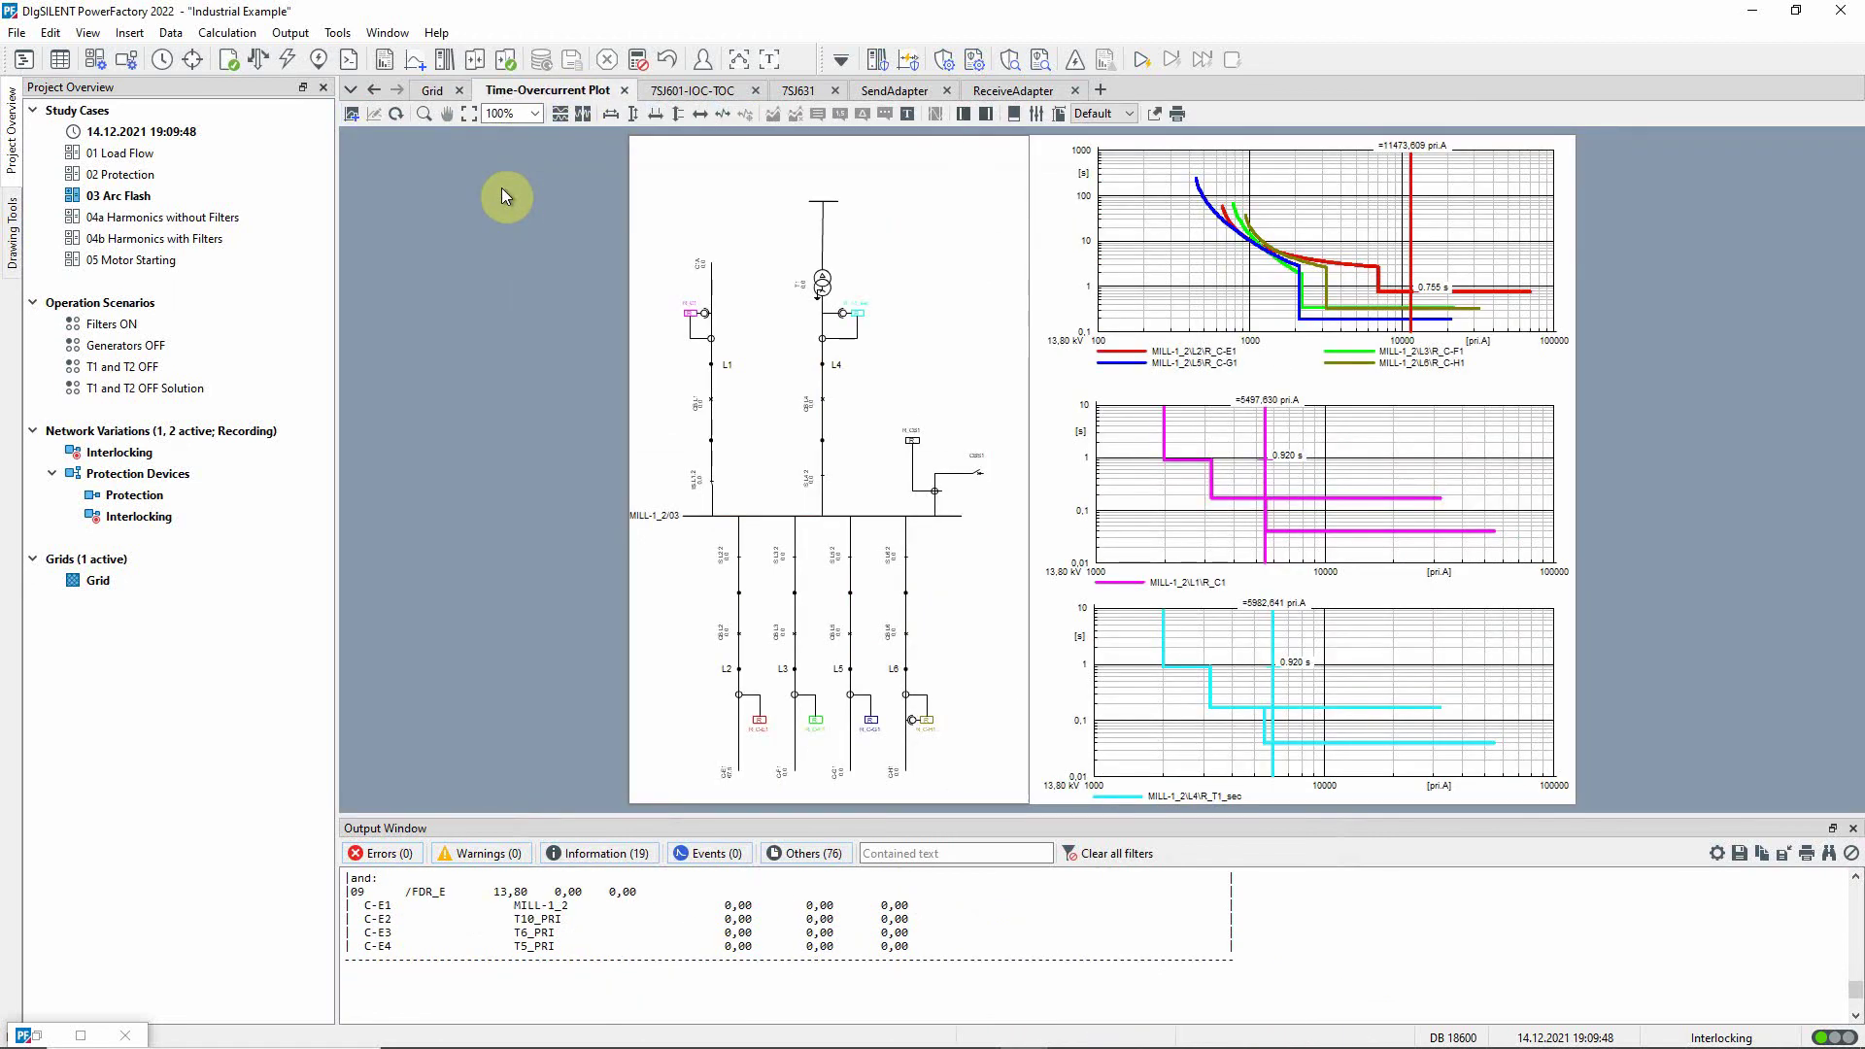
pyautogui.click(433, 90)
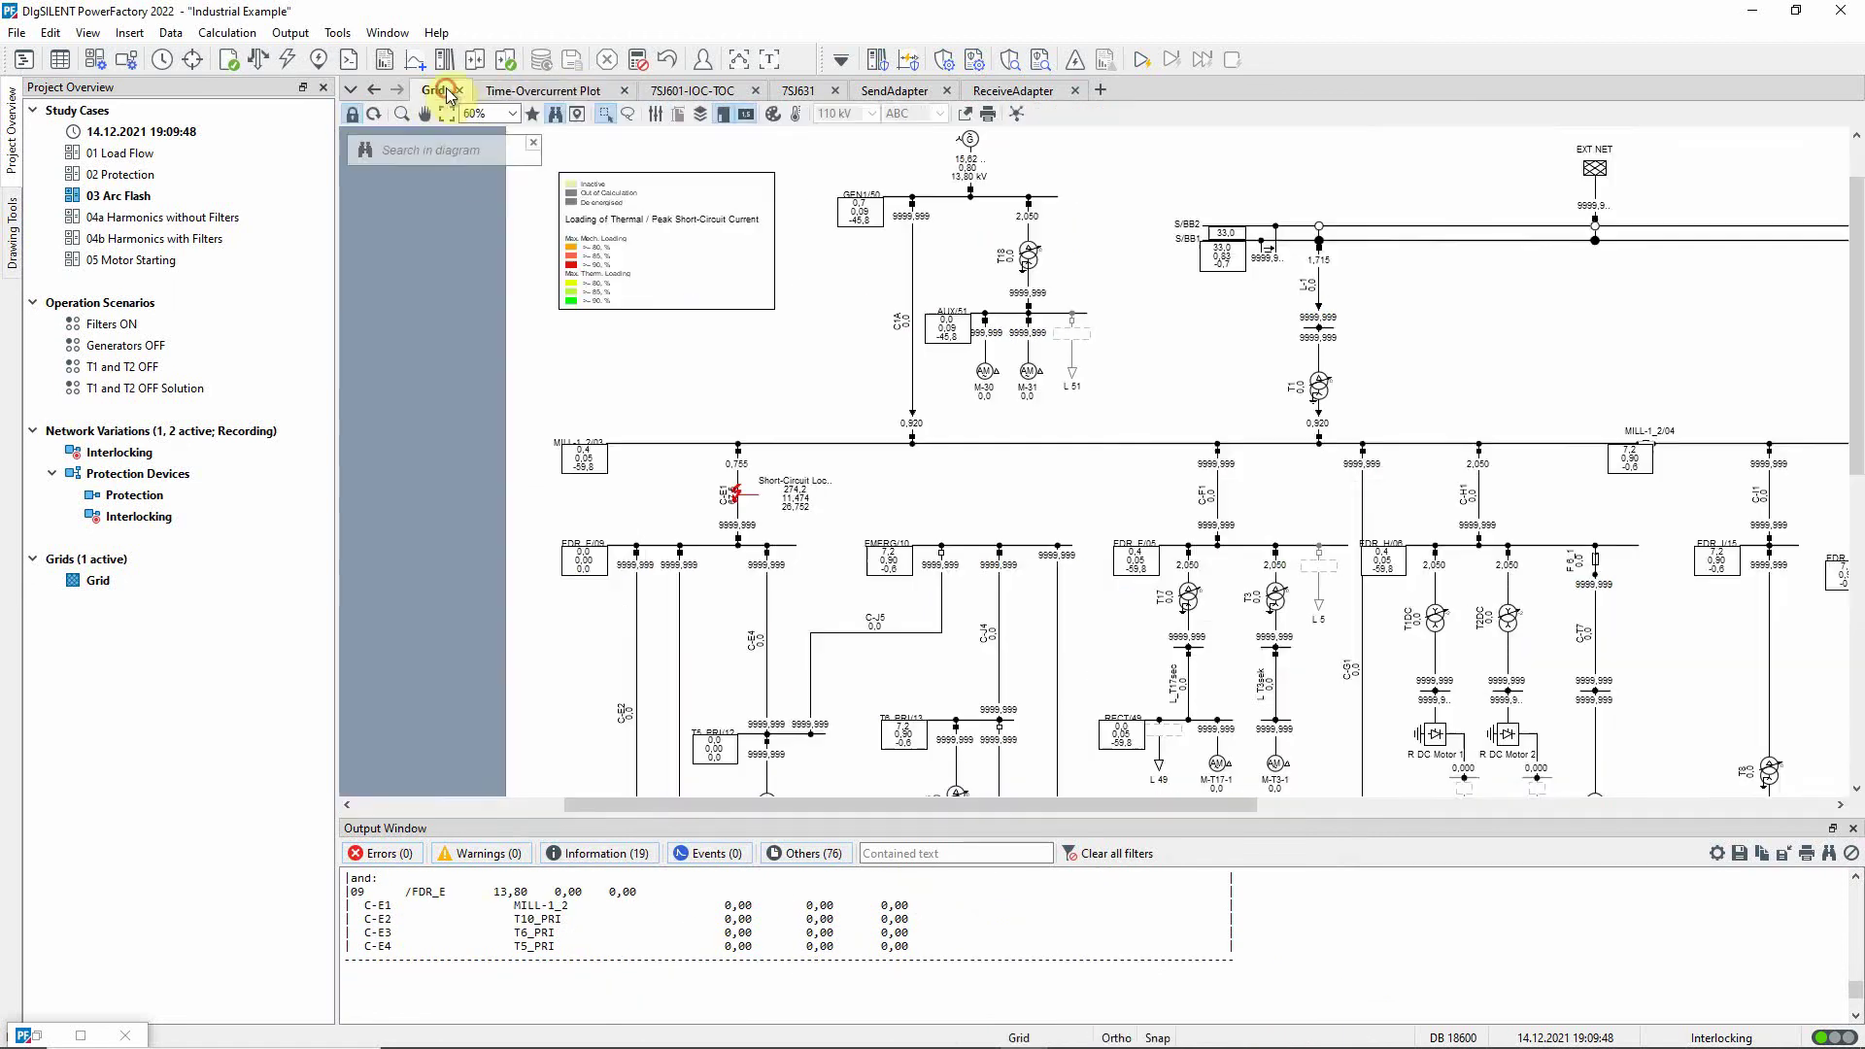
# - Calculate a short-circuit at busbar MILL-1_2 and view its 0.170 s relay tripping times
pyautogui.rightClick(701, 442)
pyautogui.click(758, 798)
pyautogui.click(1005, 478)
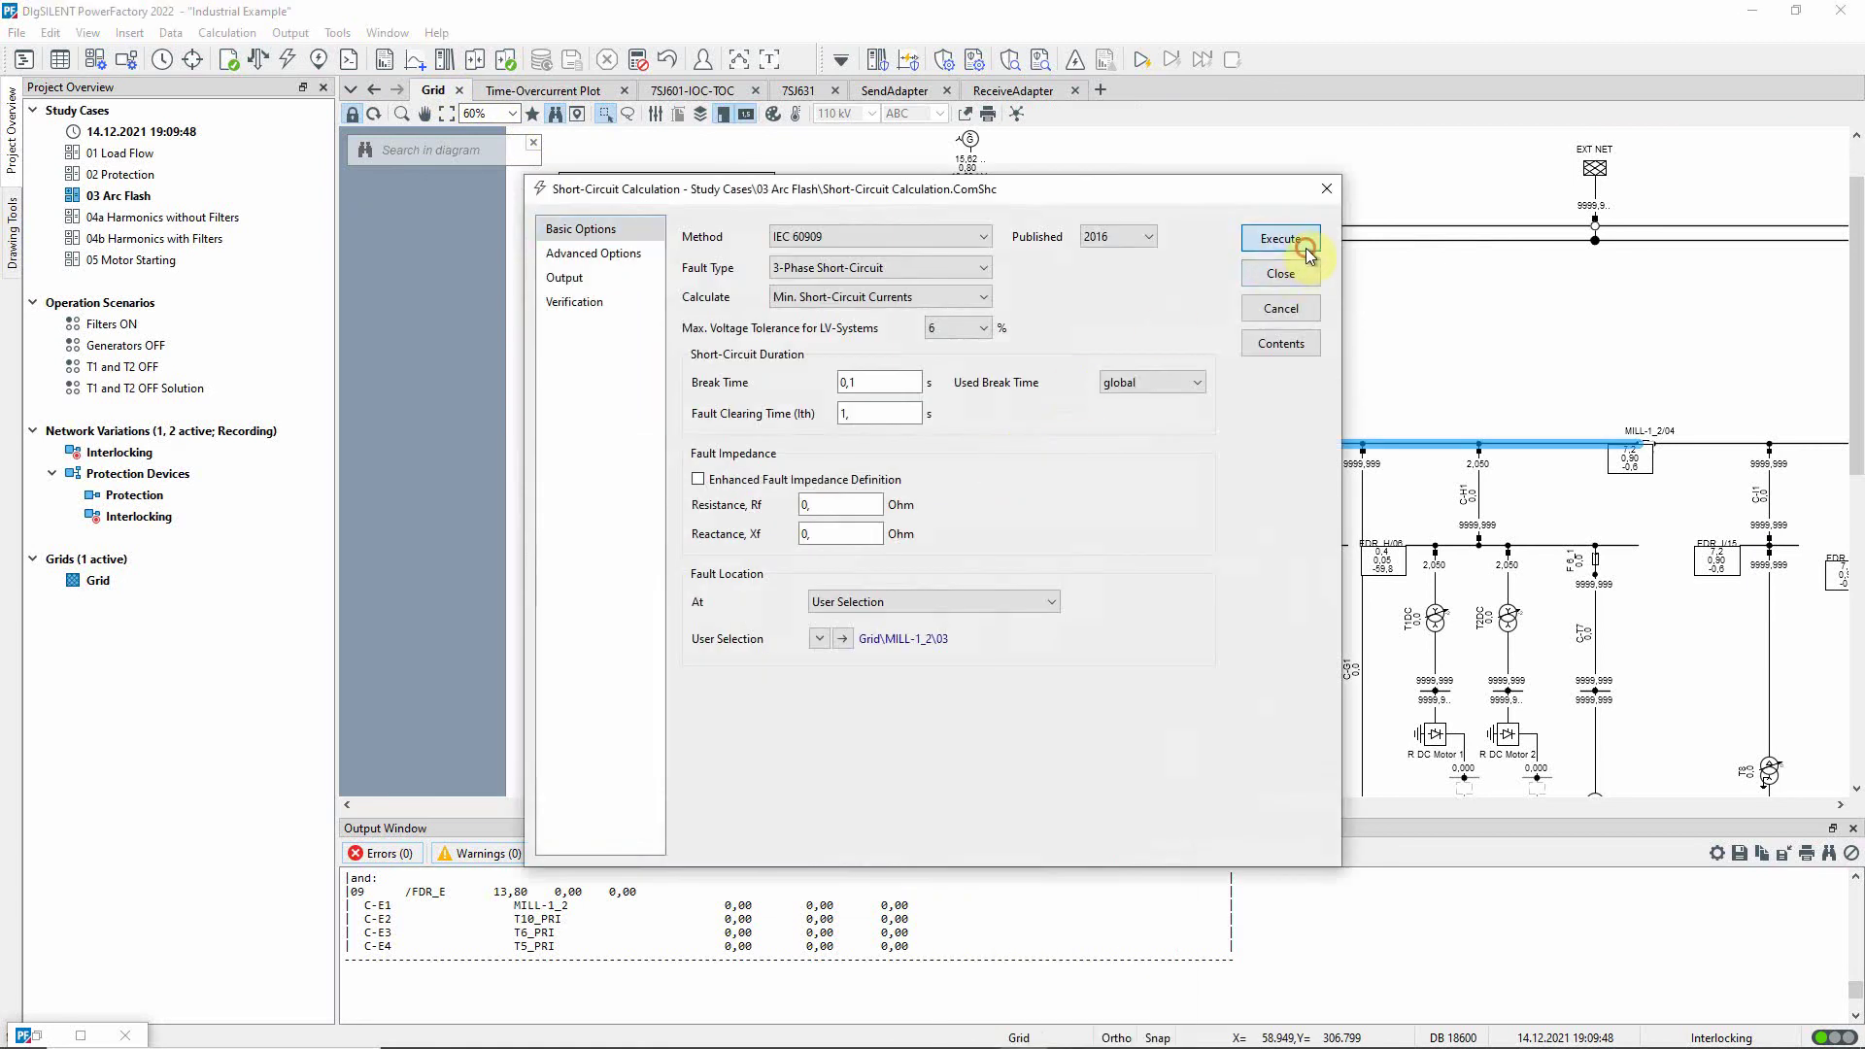
pyautogui.click(1279, 237)
pyautogui.click(539, 91)
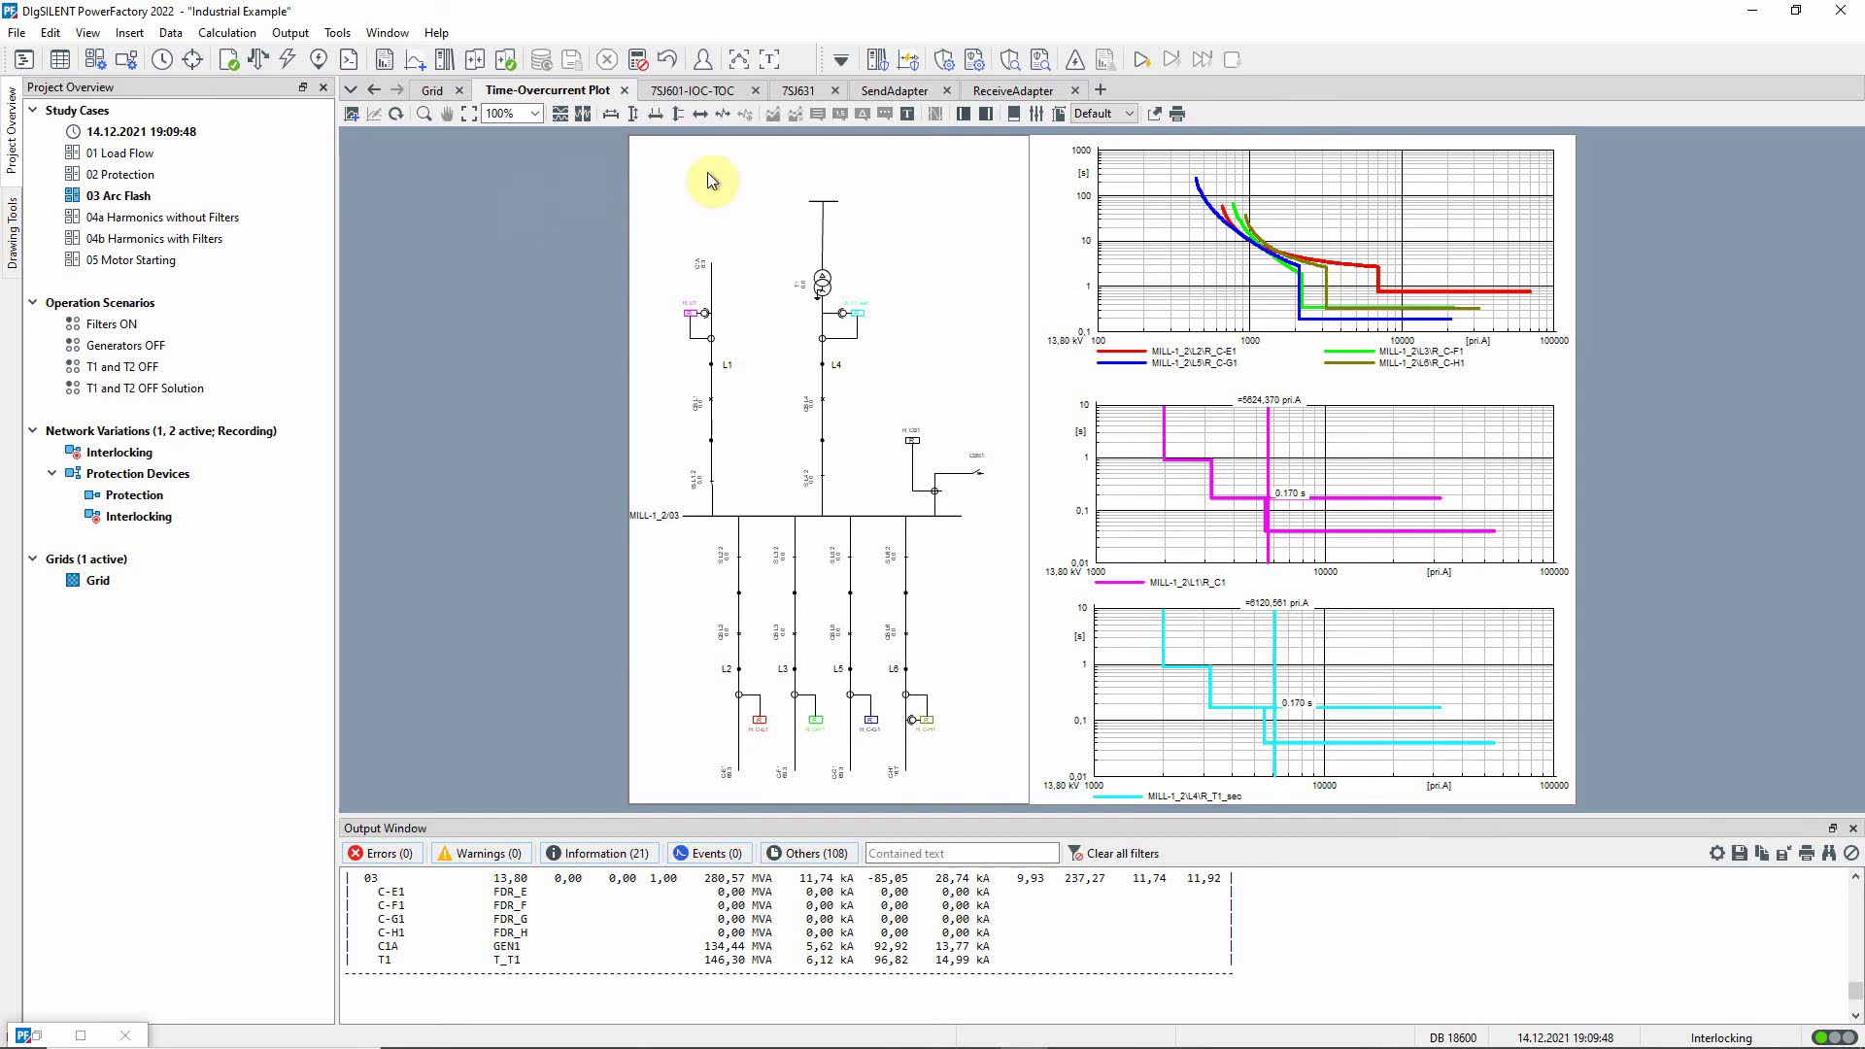
# - Browse the SendAdapter and ReceiveAdapter logic diagrams, then return to the Grid diagram
pyautogui.click(896, 92)
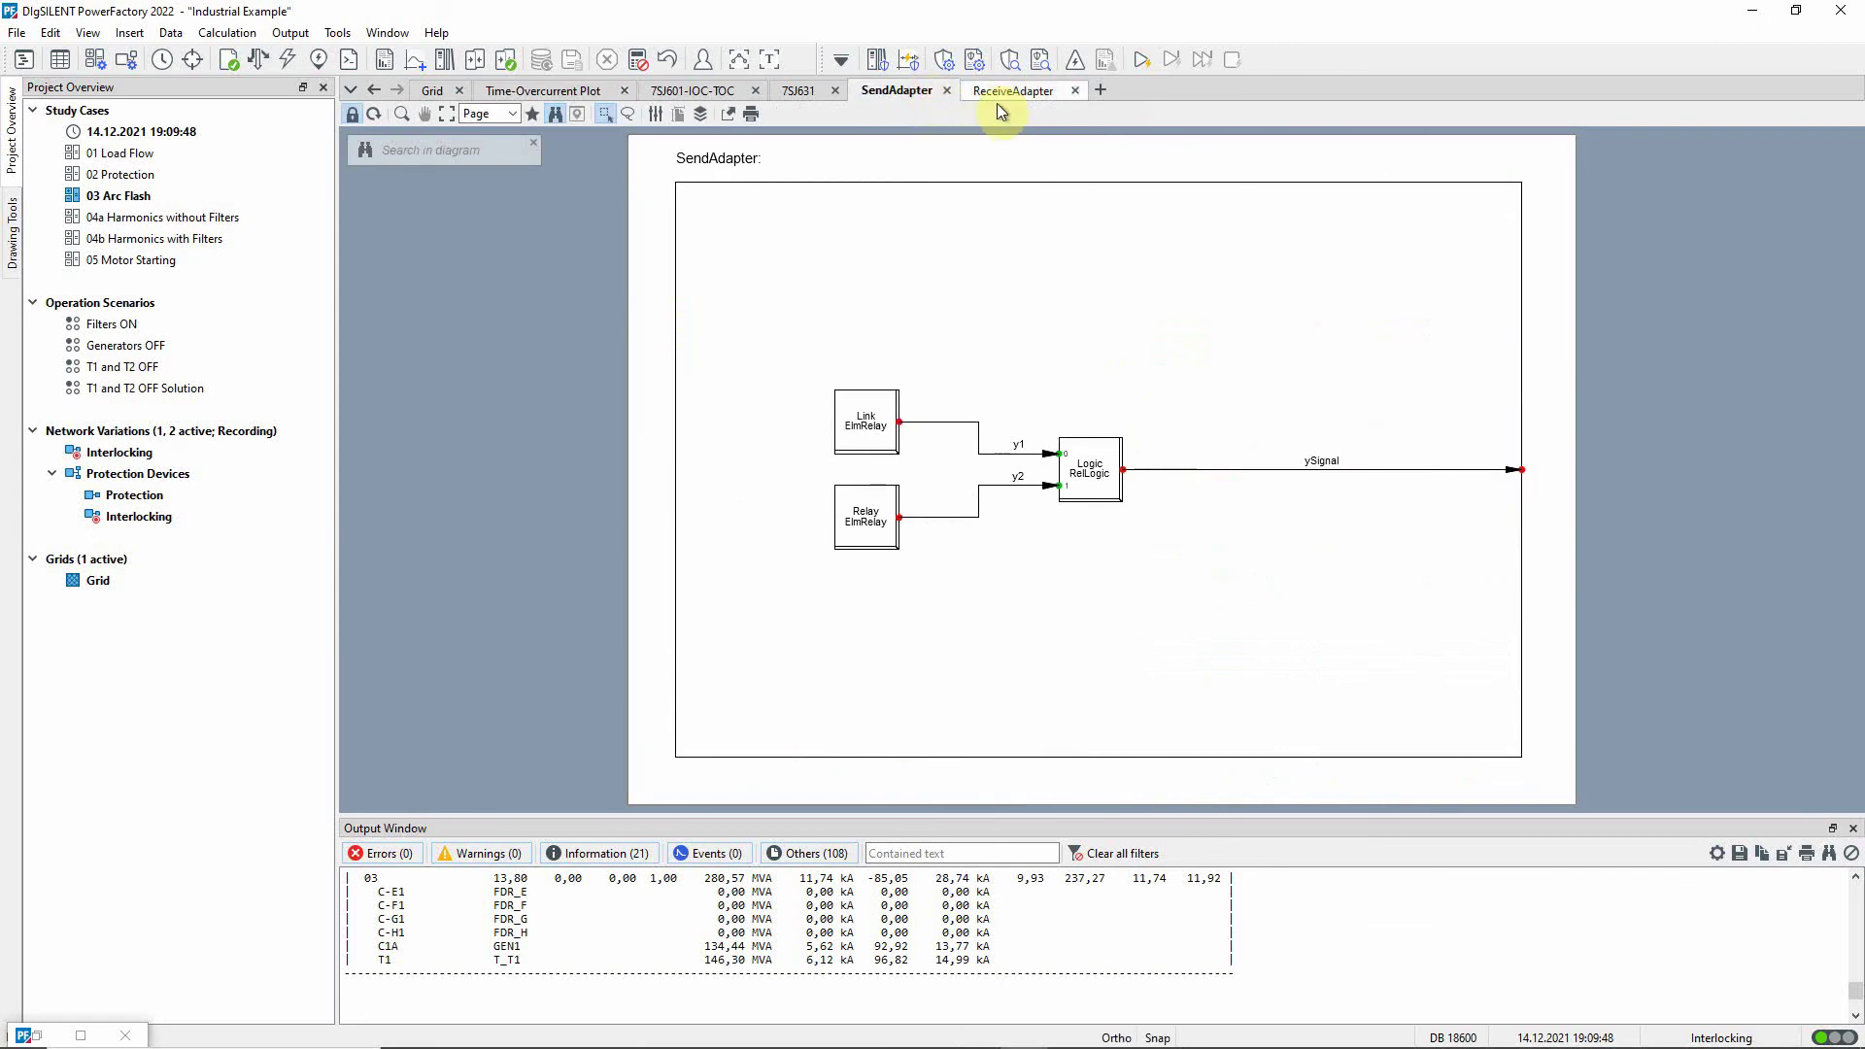
pyautogui.click(1030, 90)
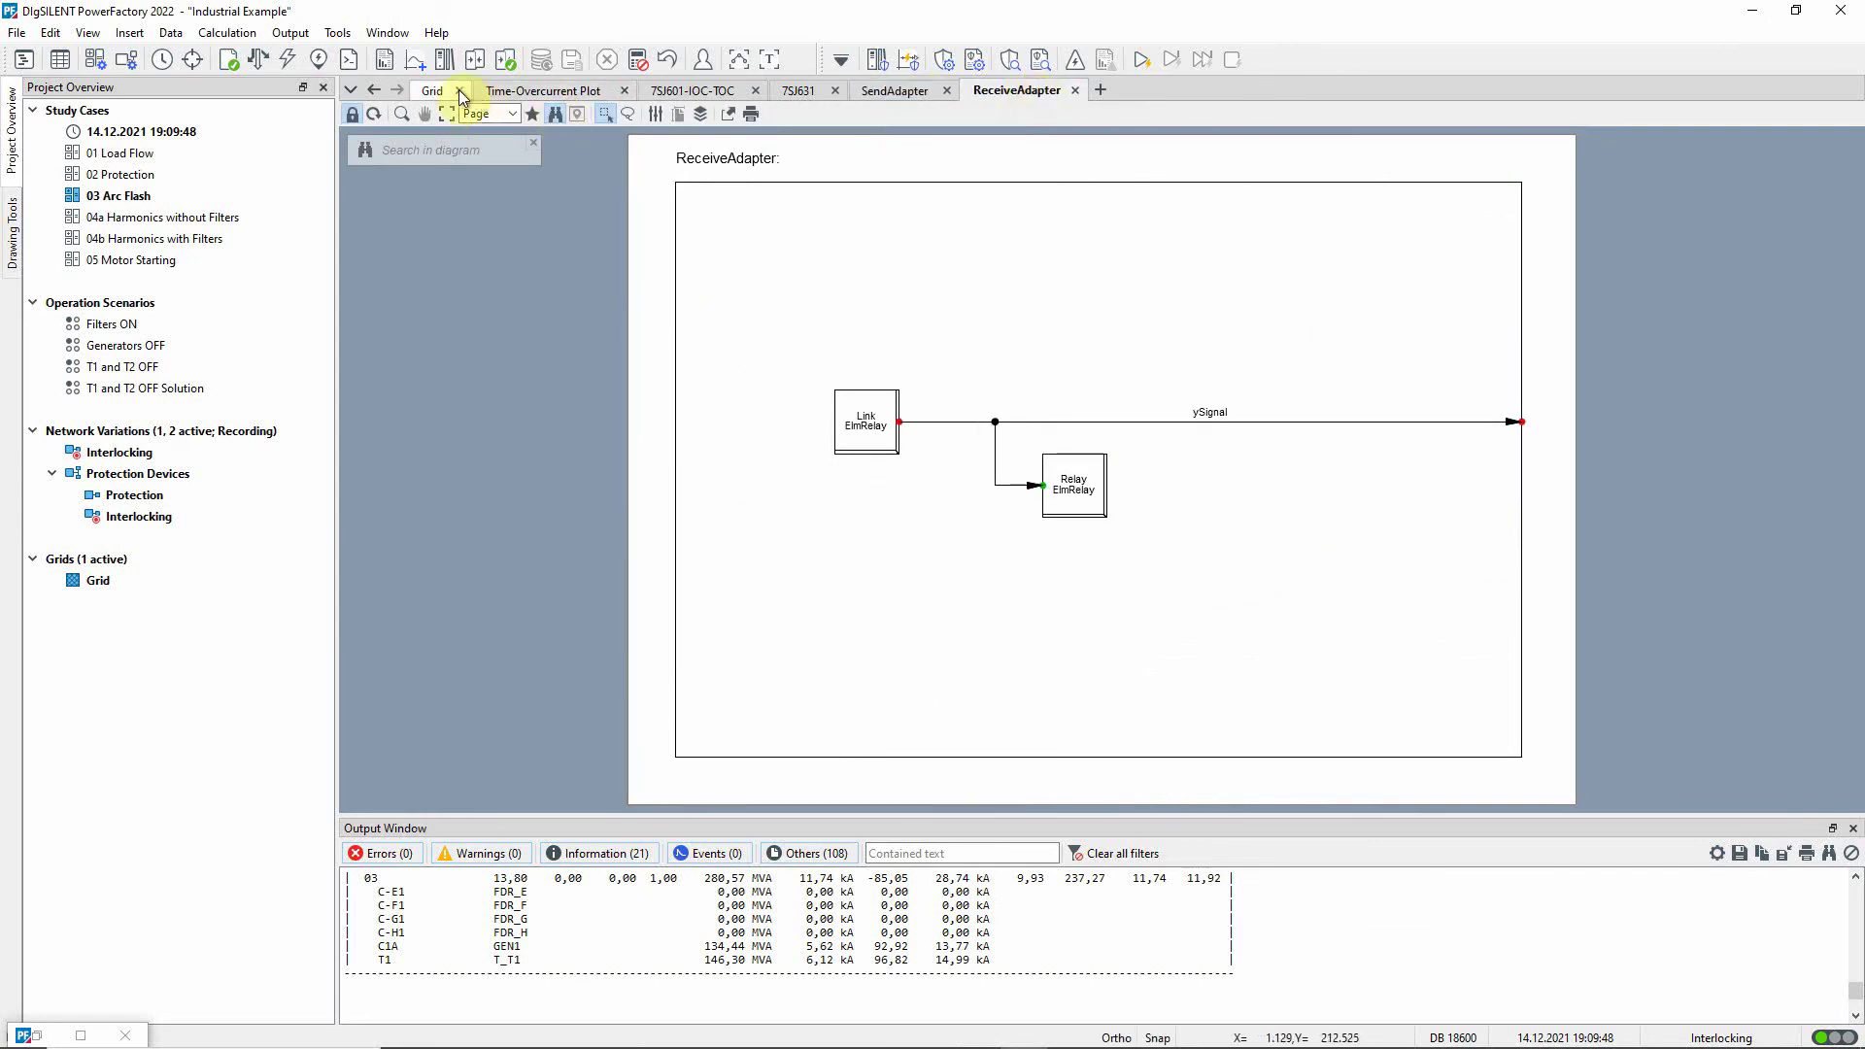
pyautogui.click(431, 91)
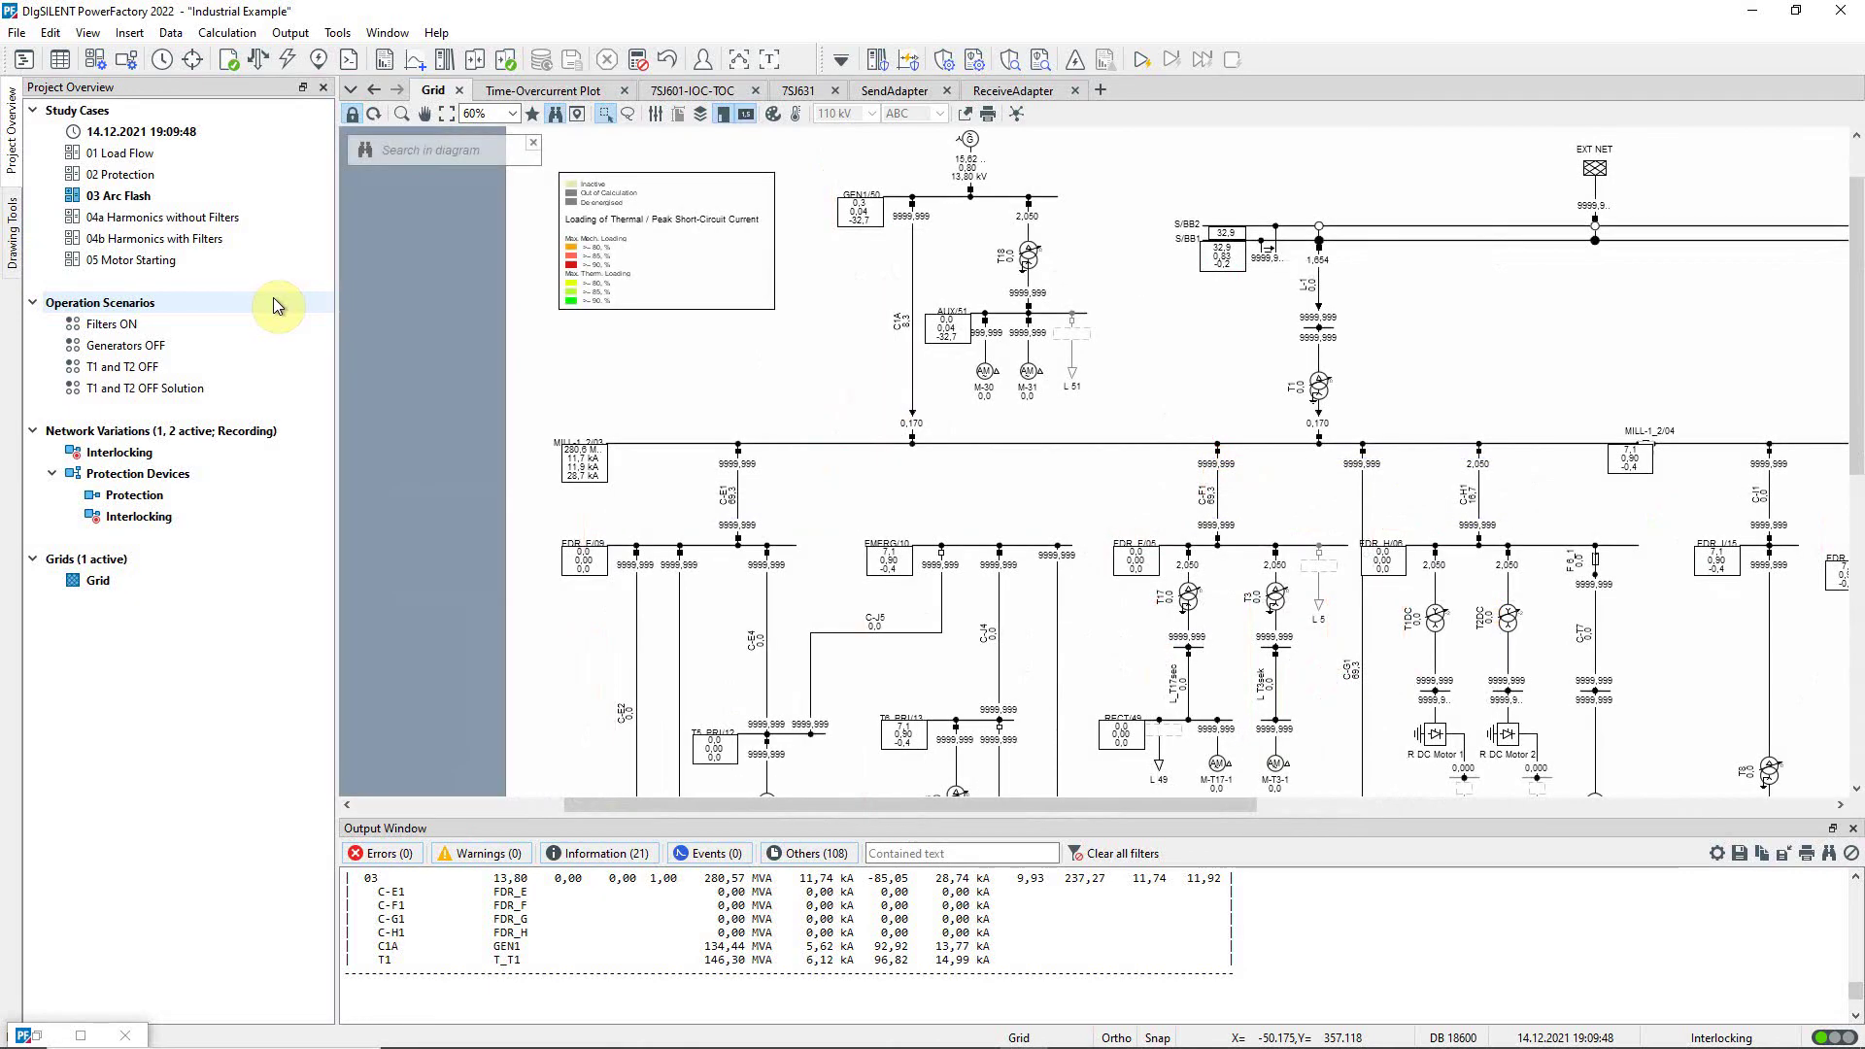
# - Run the arc-flash analysis on MILL-1_2 busbar 03: 0.170 s, 9.475 J/cm², PPE category 1
pyautogui.rightClick(709, 441)
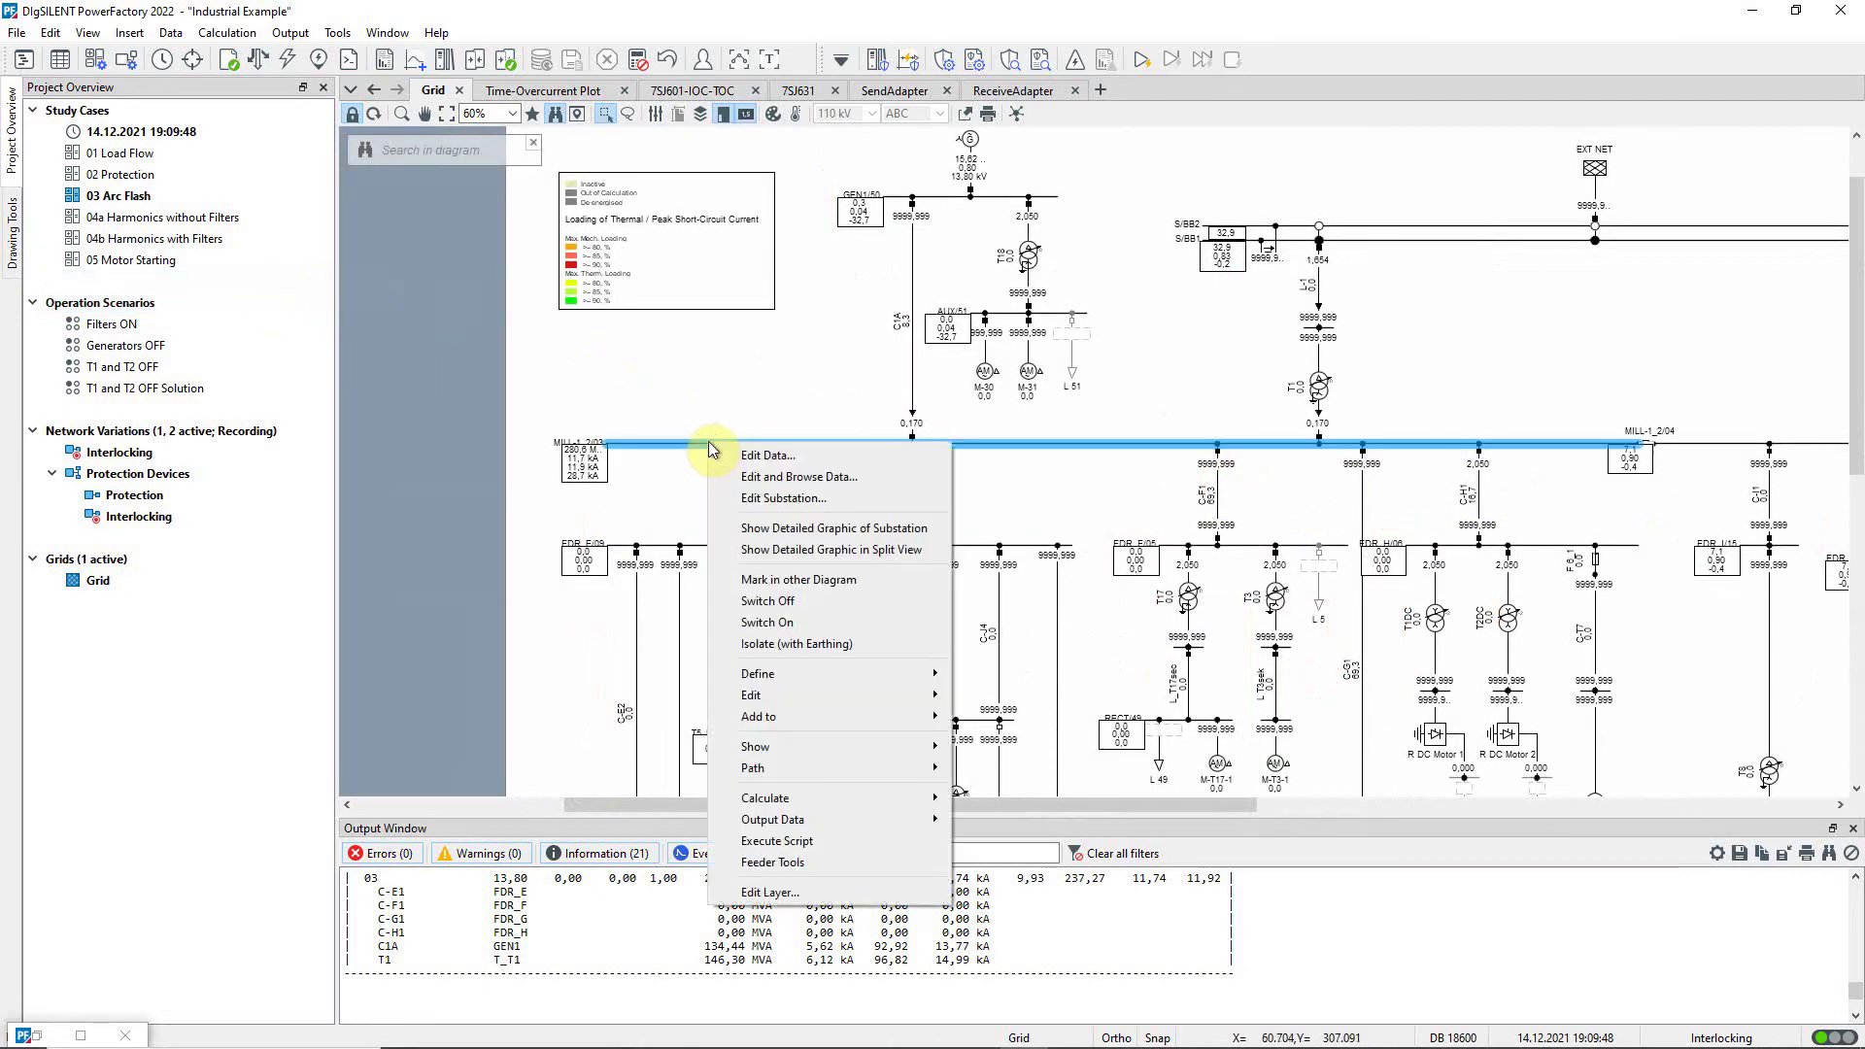
pyautogui.moveTo(765, 798)
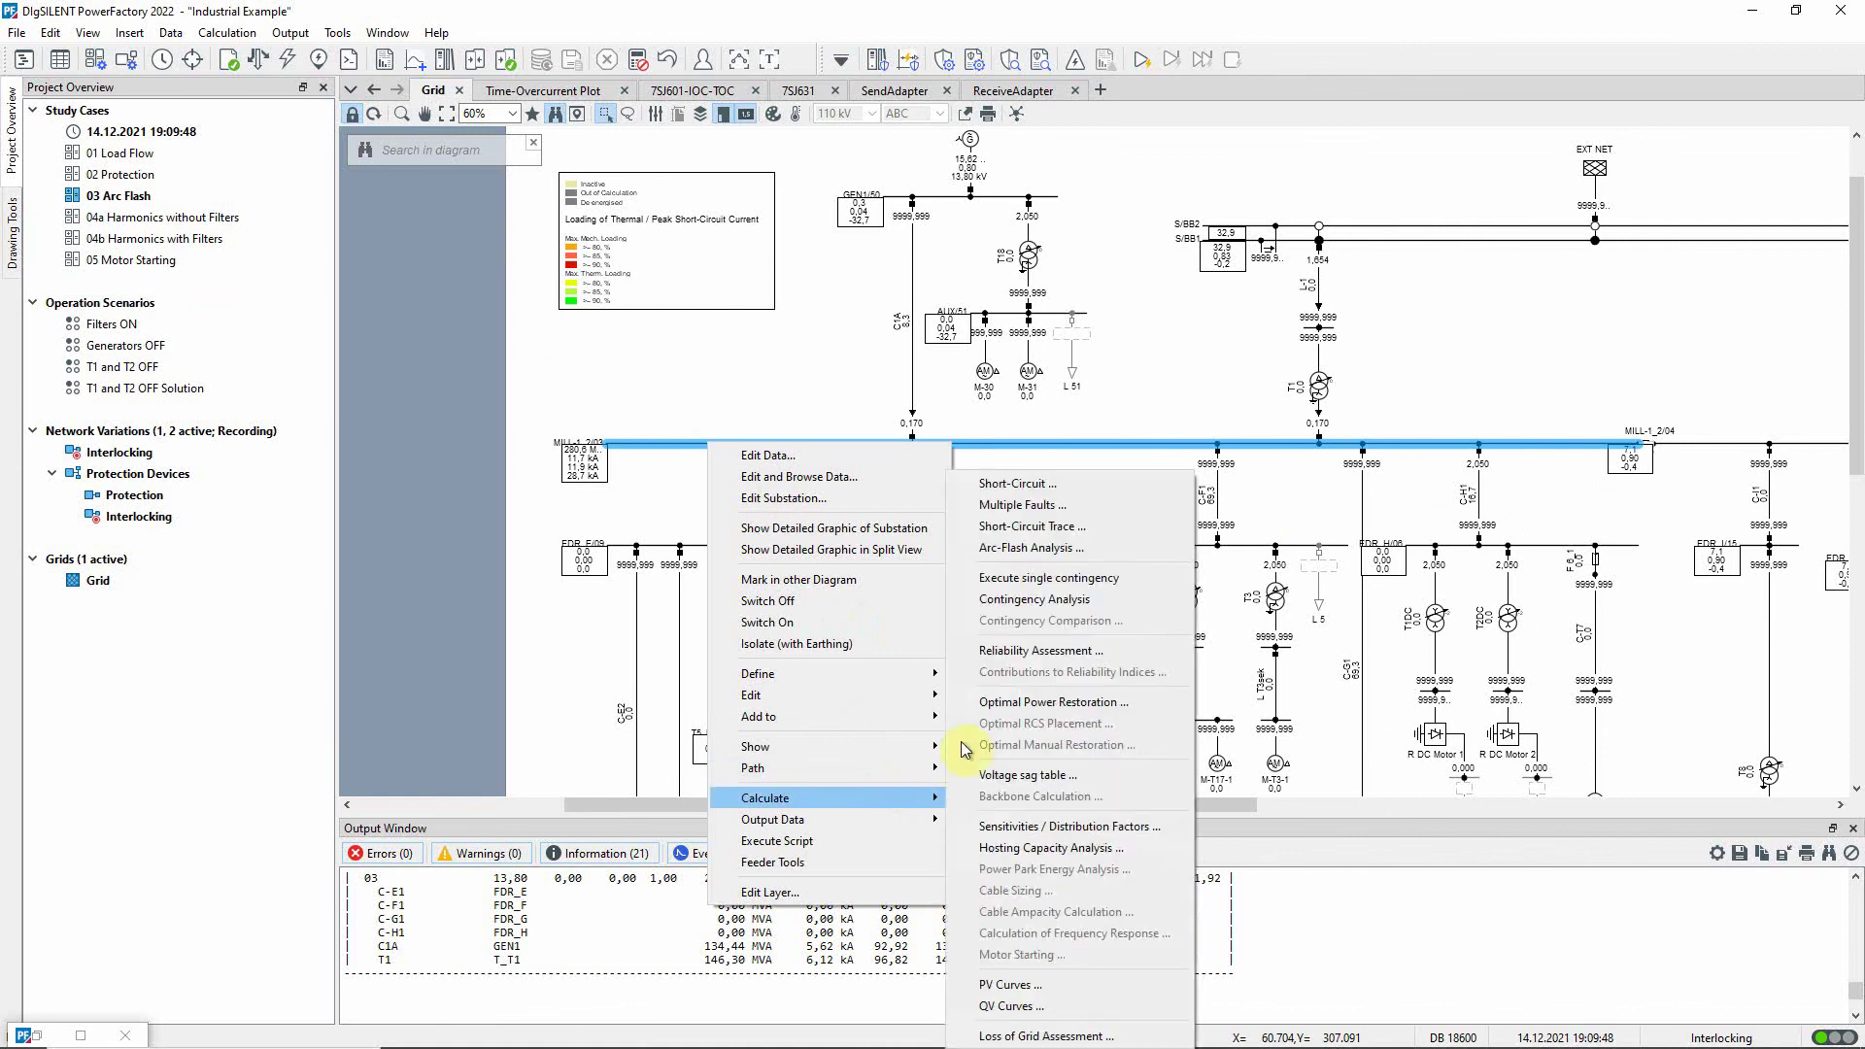
pyautogui.click(1030, 548)
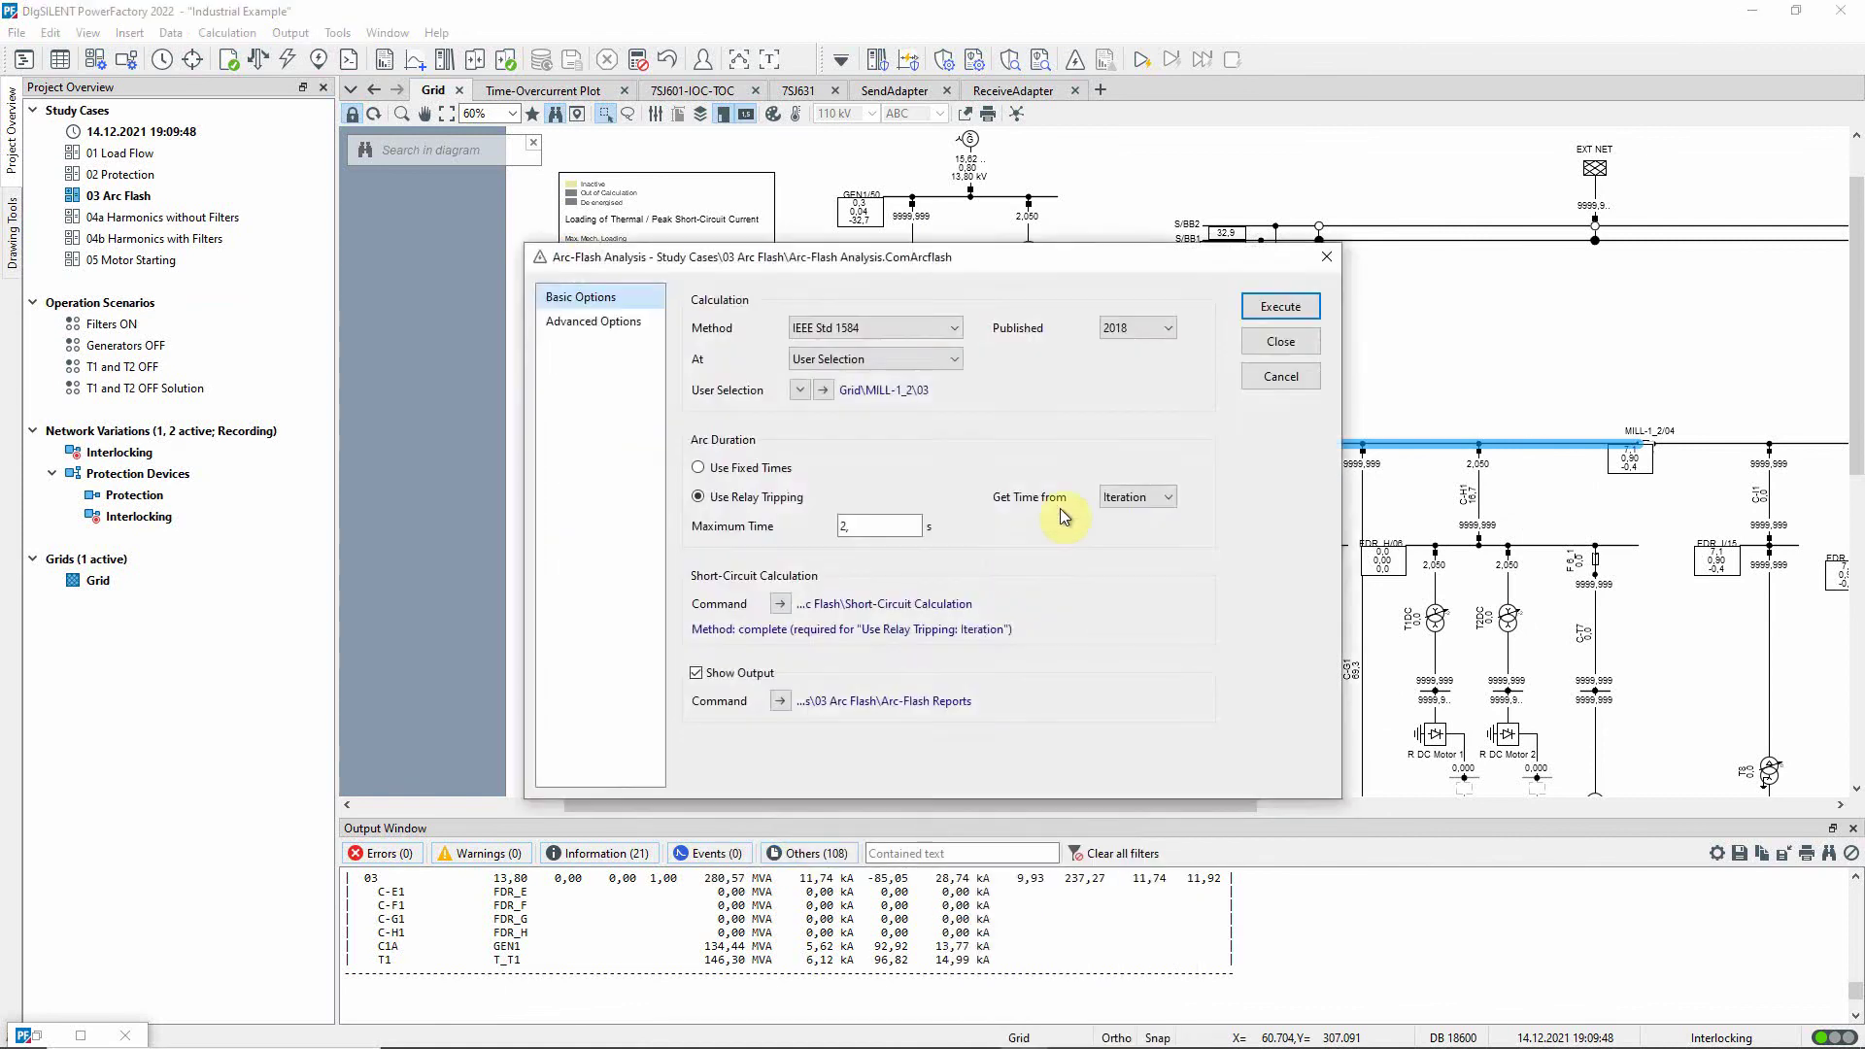
pyautogui.click(1279, 306)
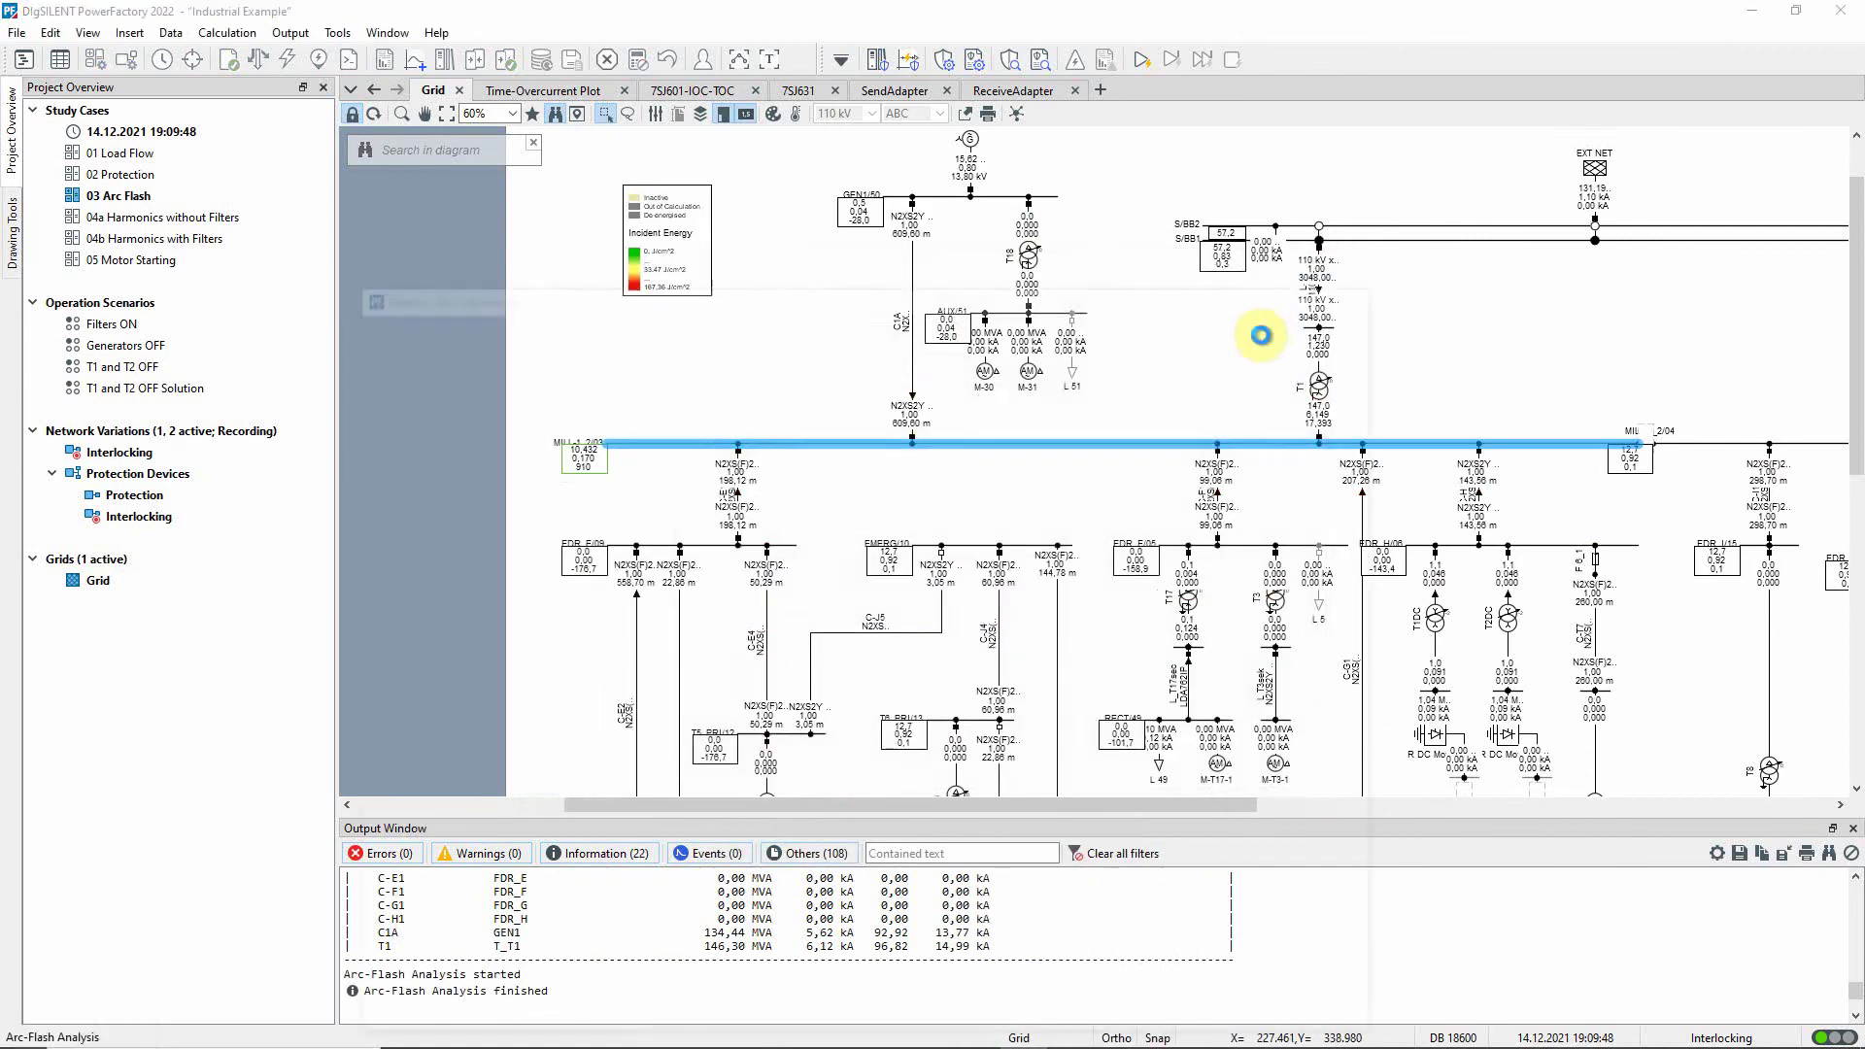
# - Compare the new PPE category 1 with the previous category 3, then close both reports
pyautogui.moveTo(1428, 358); pyautogui.dragTo(1562, 371)
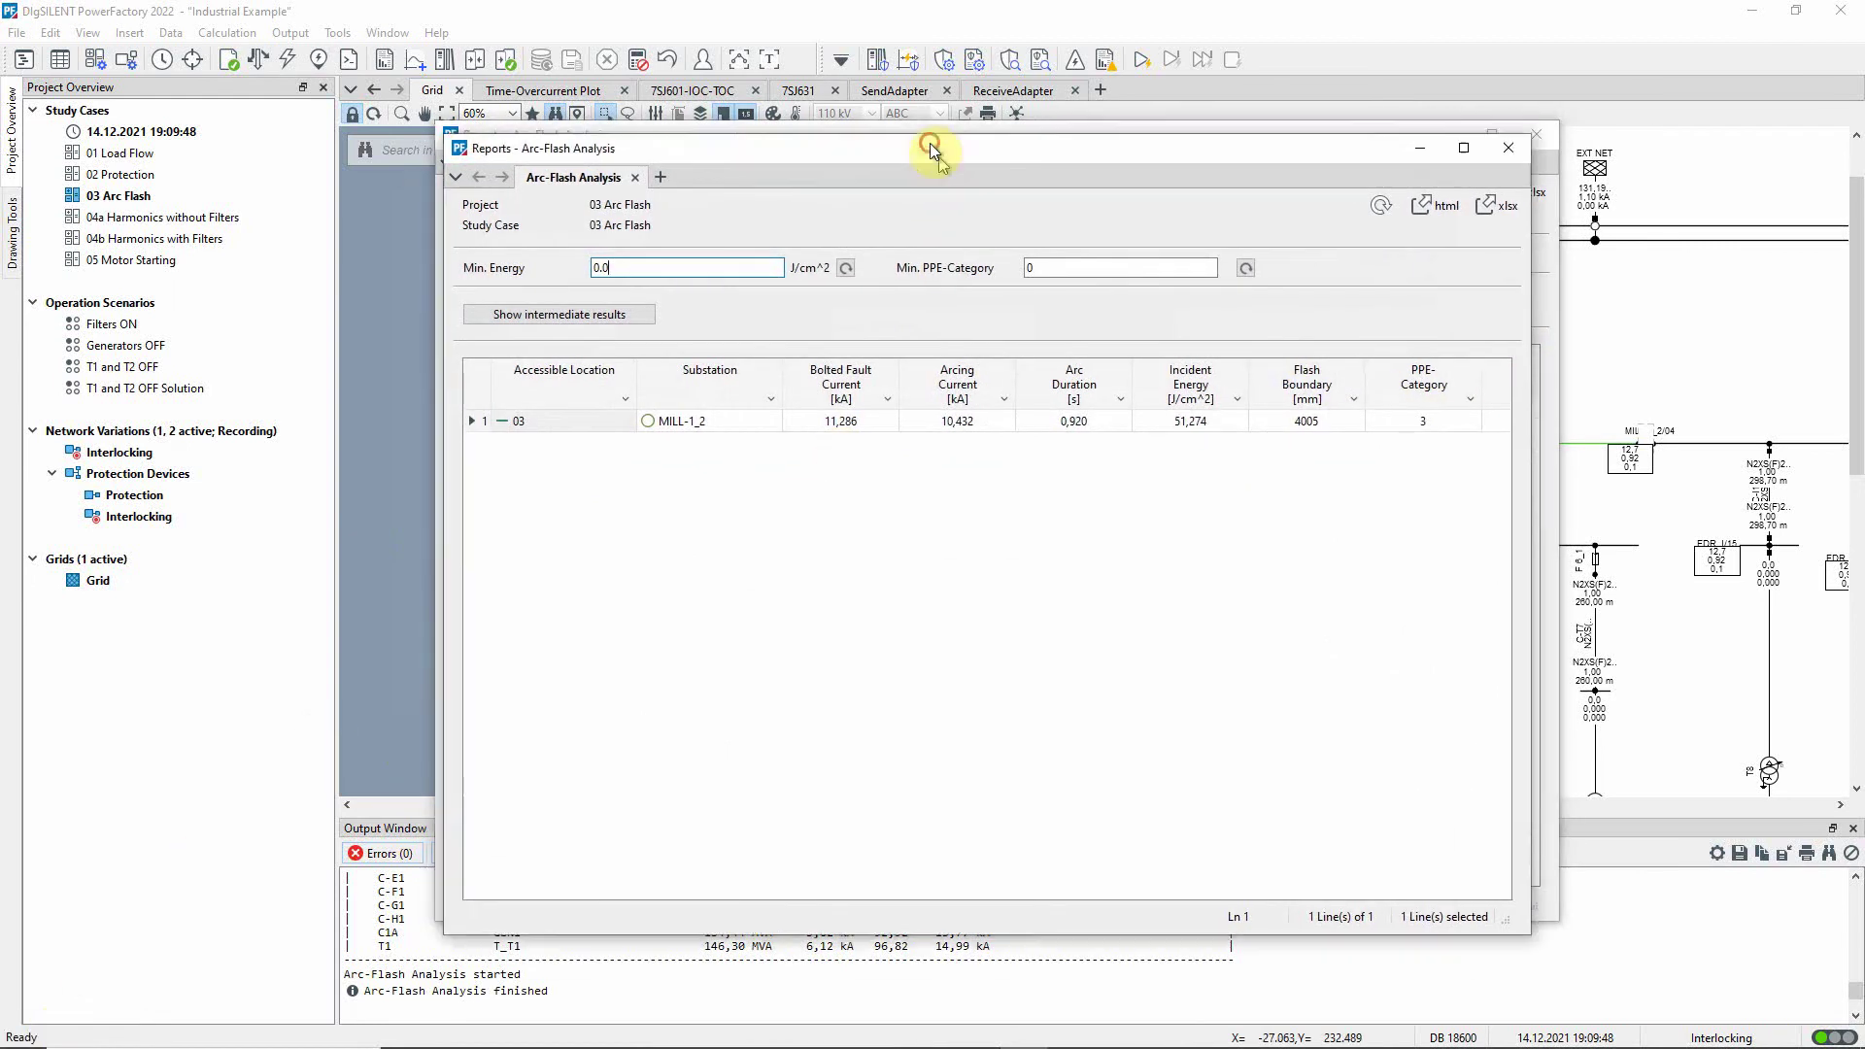
pyautogui.moveTo(929, 144); pyautogui.dragTo(1202, 547)
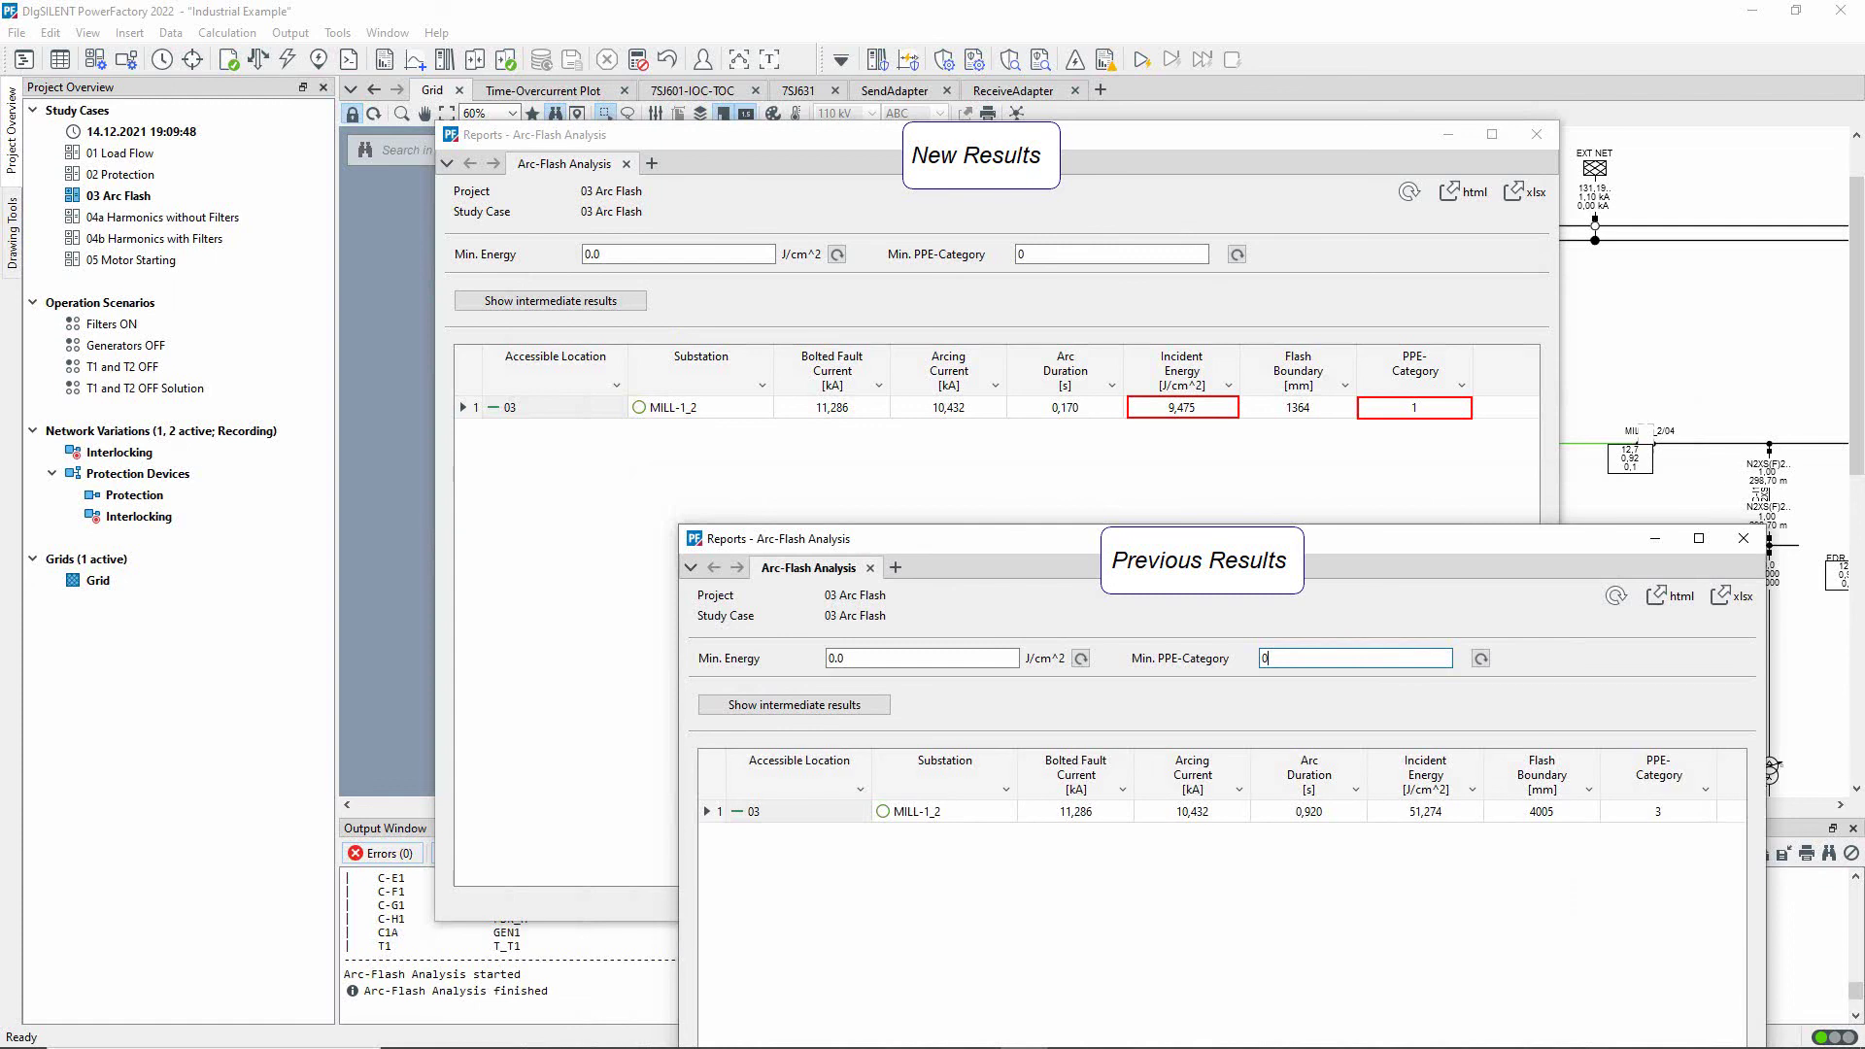
pyautogui.click(1743, 538)
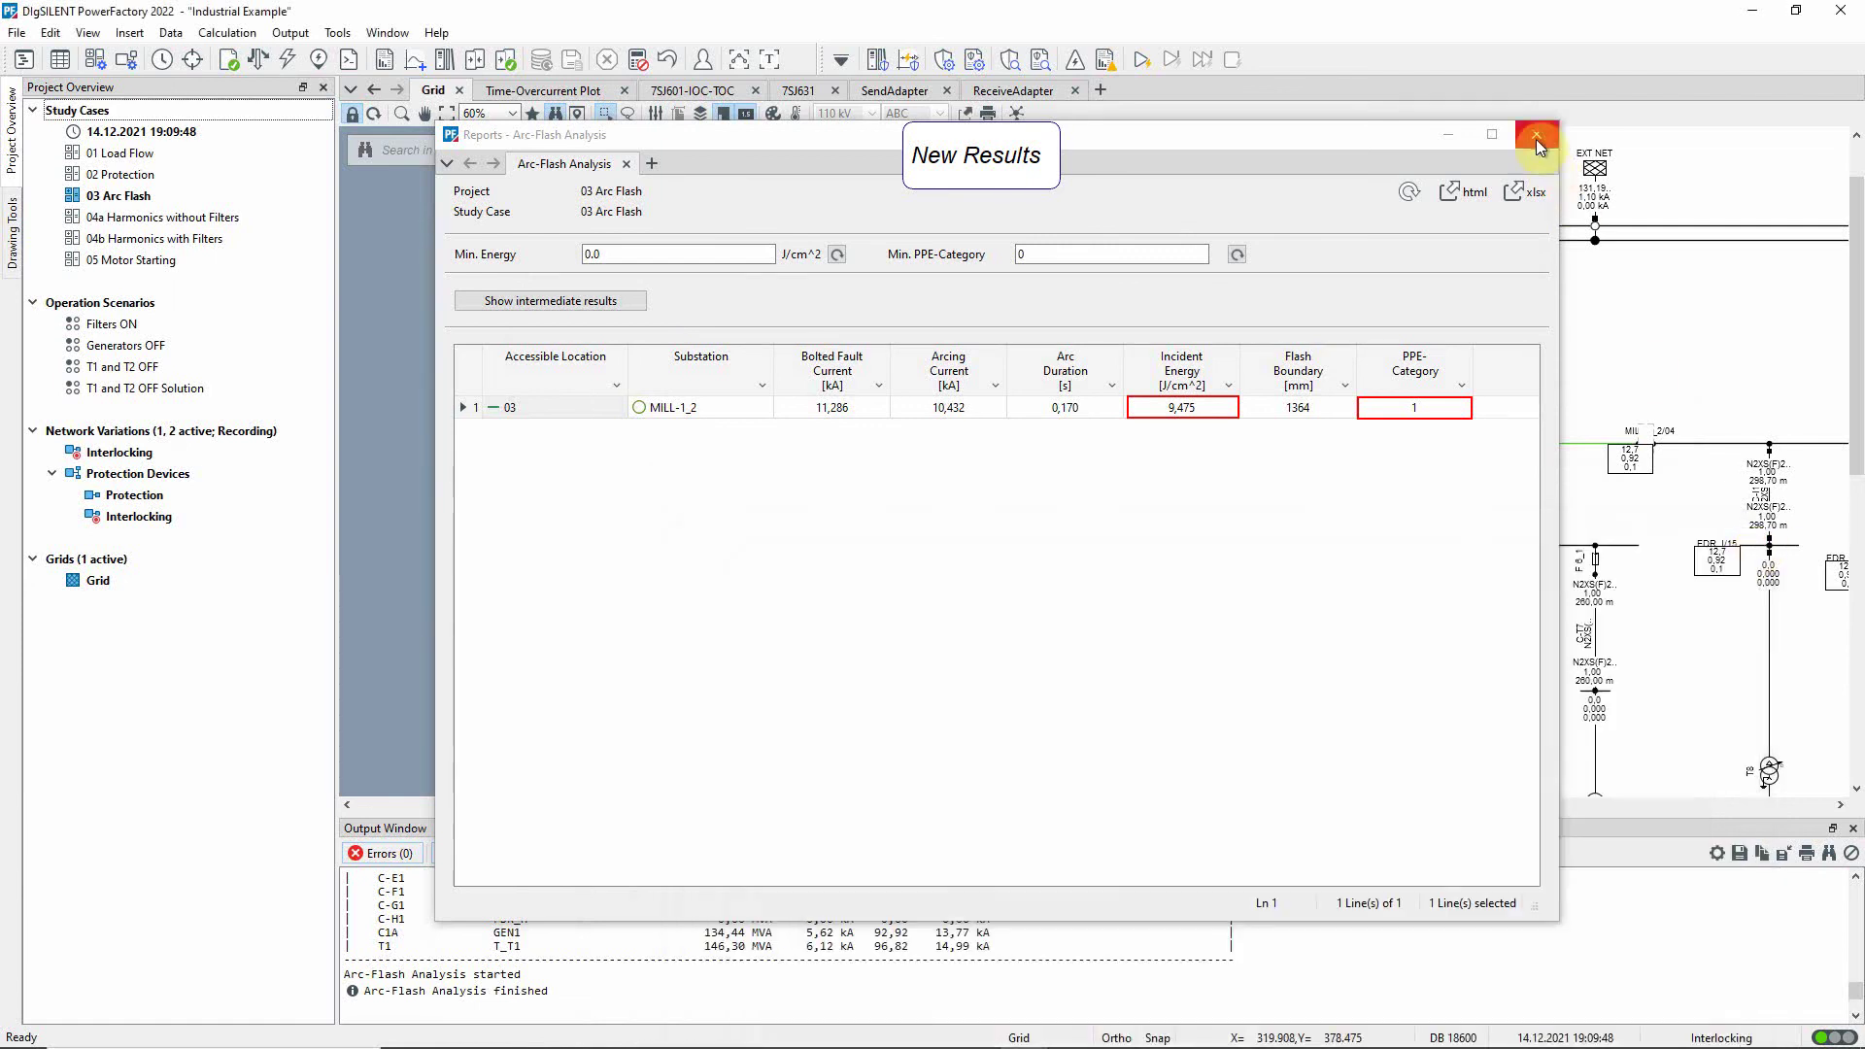
pyautogui.click(1535, 139)
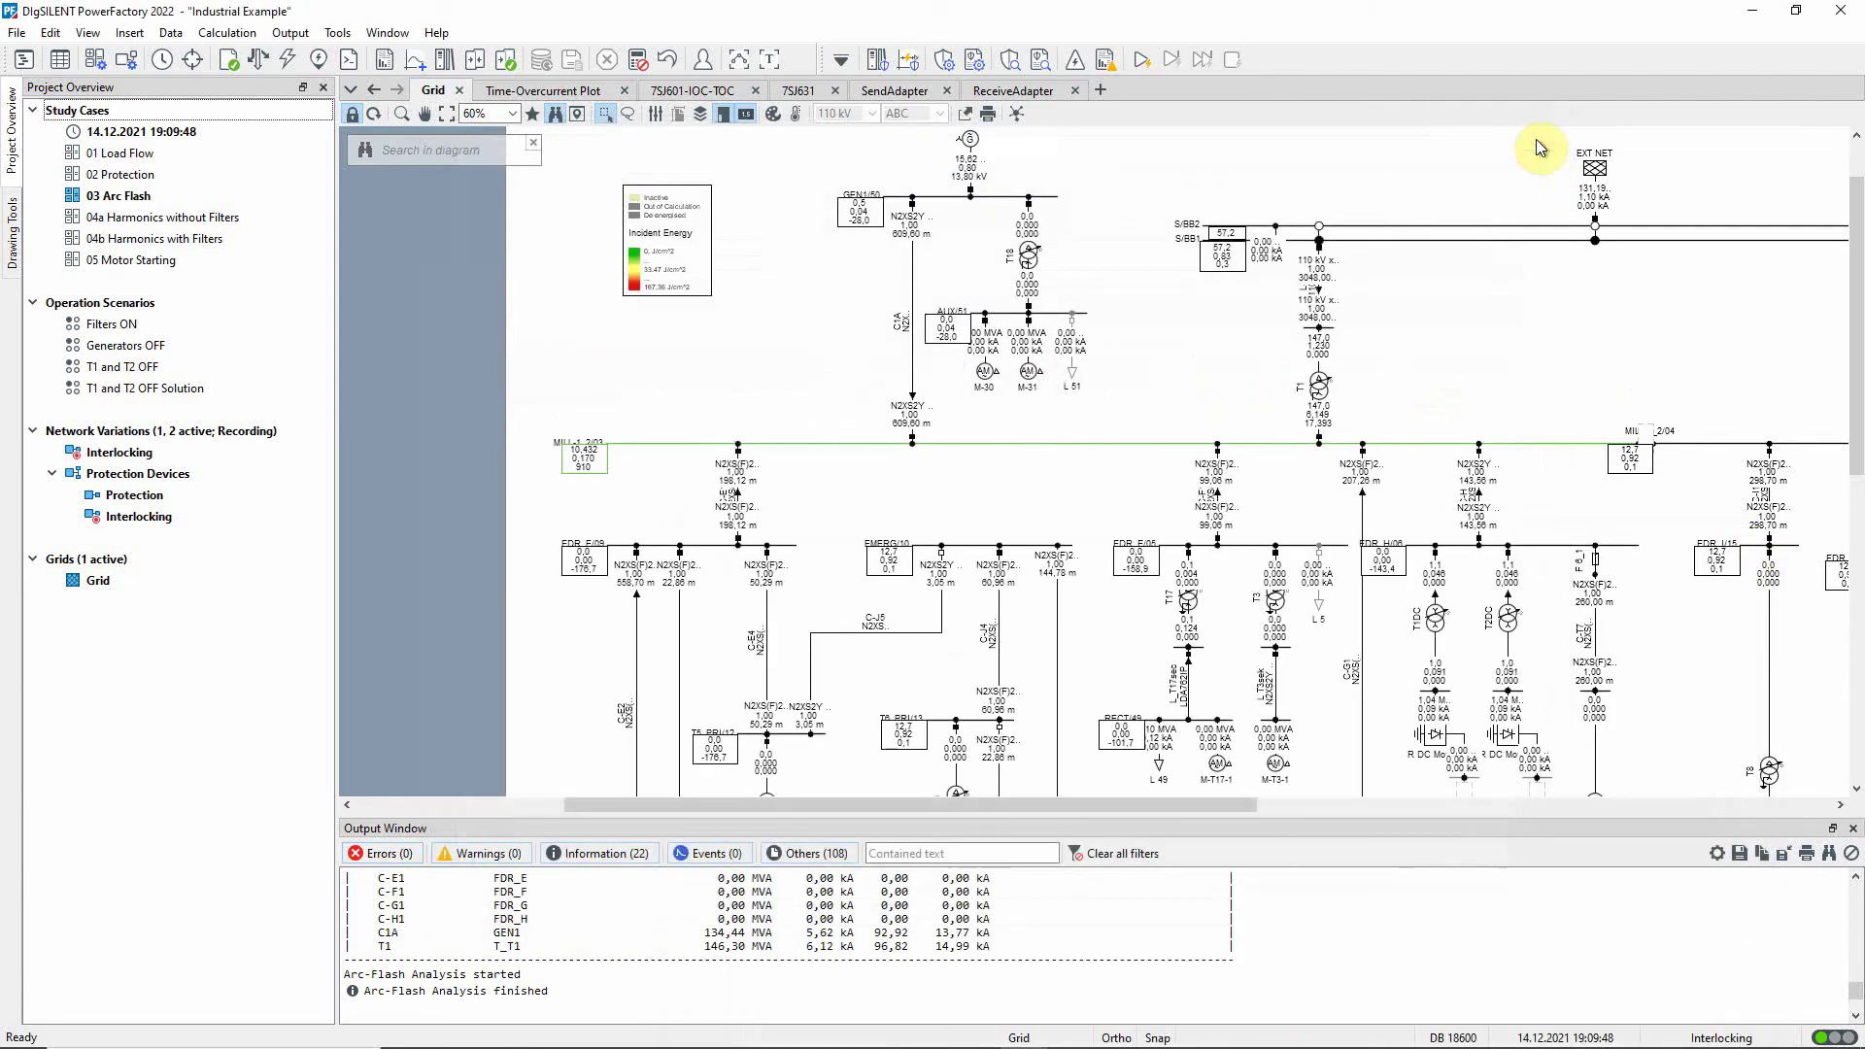
# - Rerun the arc-flash analysis for All Accessible Locations, then bring up the Arc-Flash Reports settings
pyautogui.click(1080, 65)
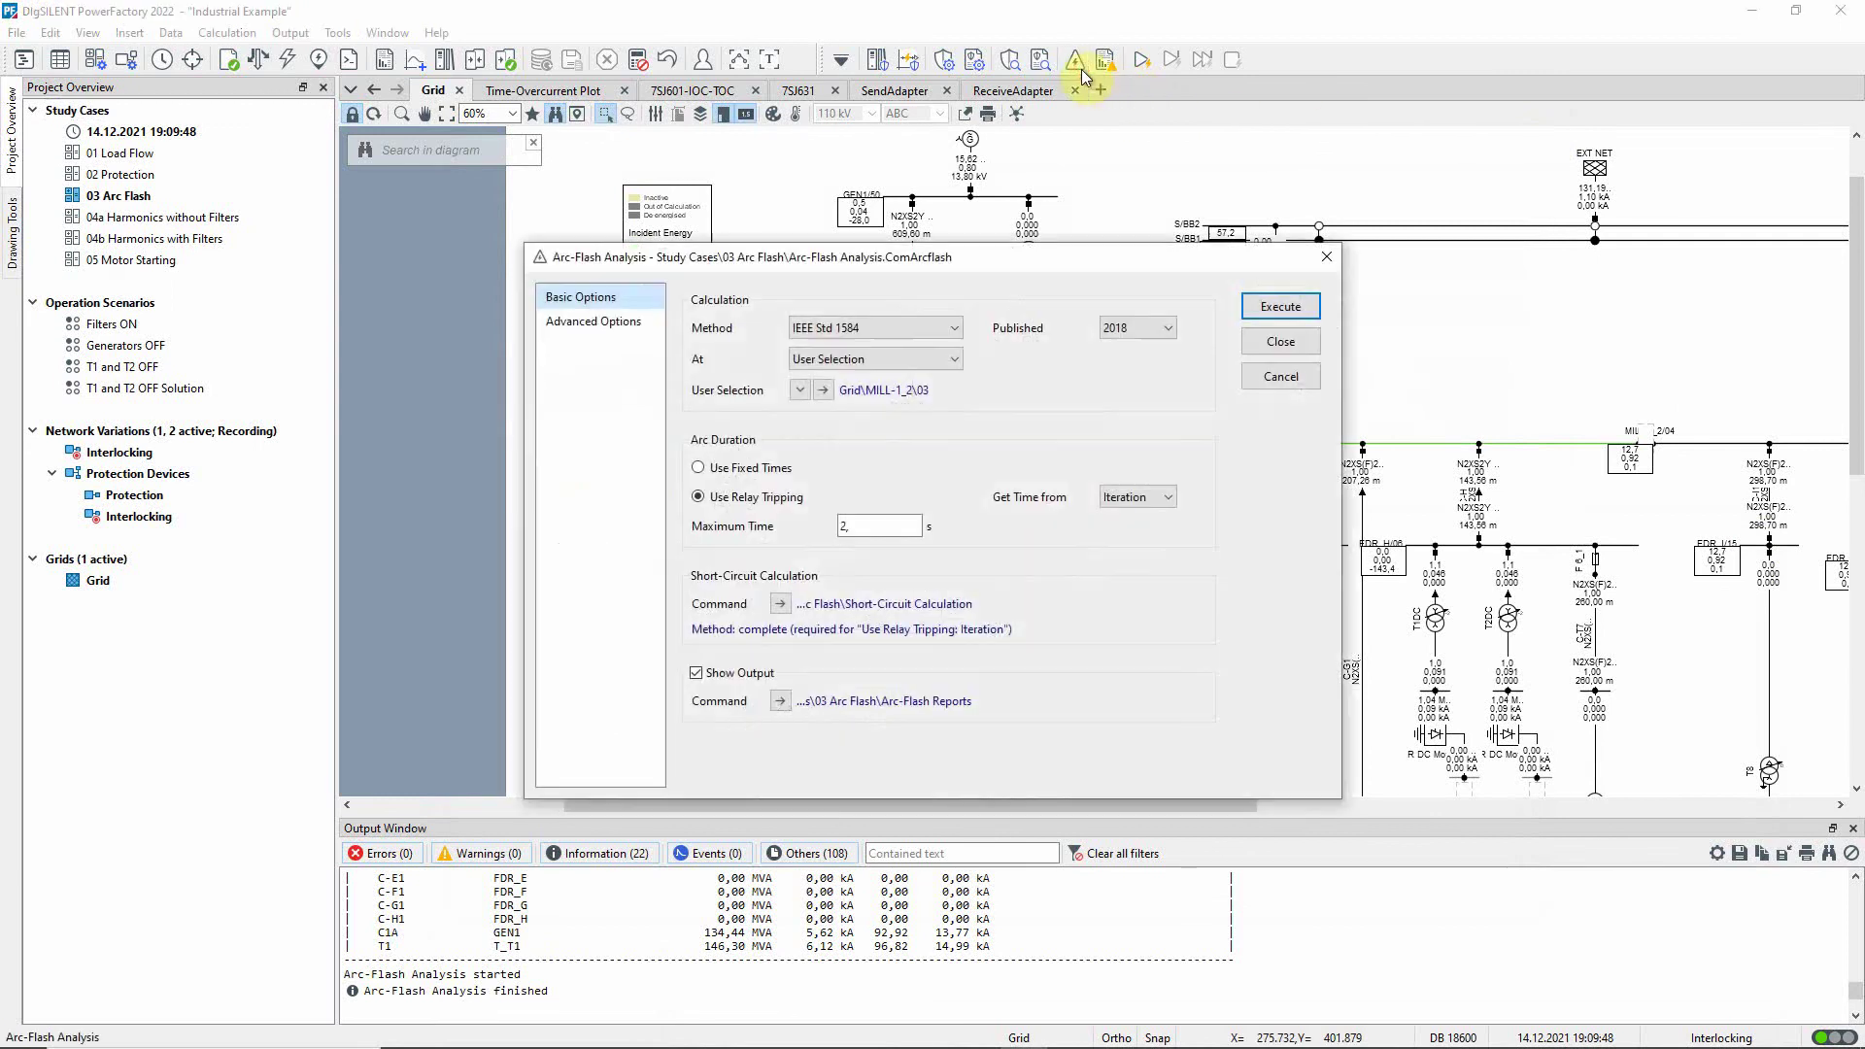
pyautogui.click(952, 359)
pyautogui.click(874, 389)
pyautogui.click(1268, 307)
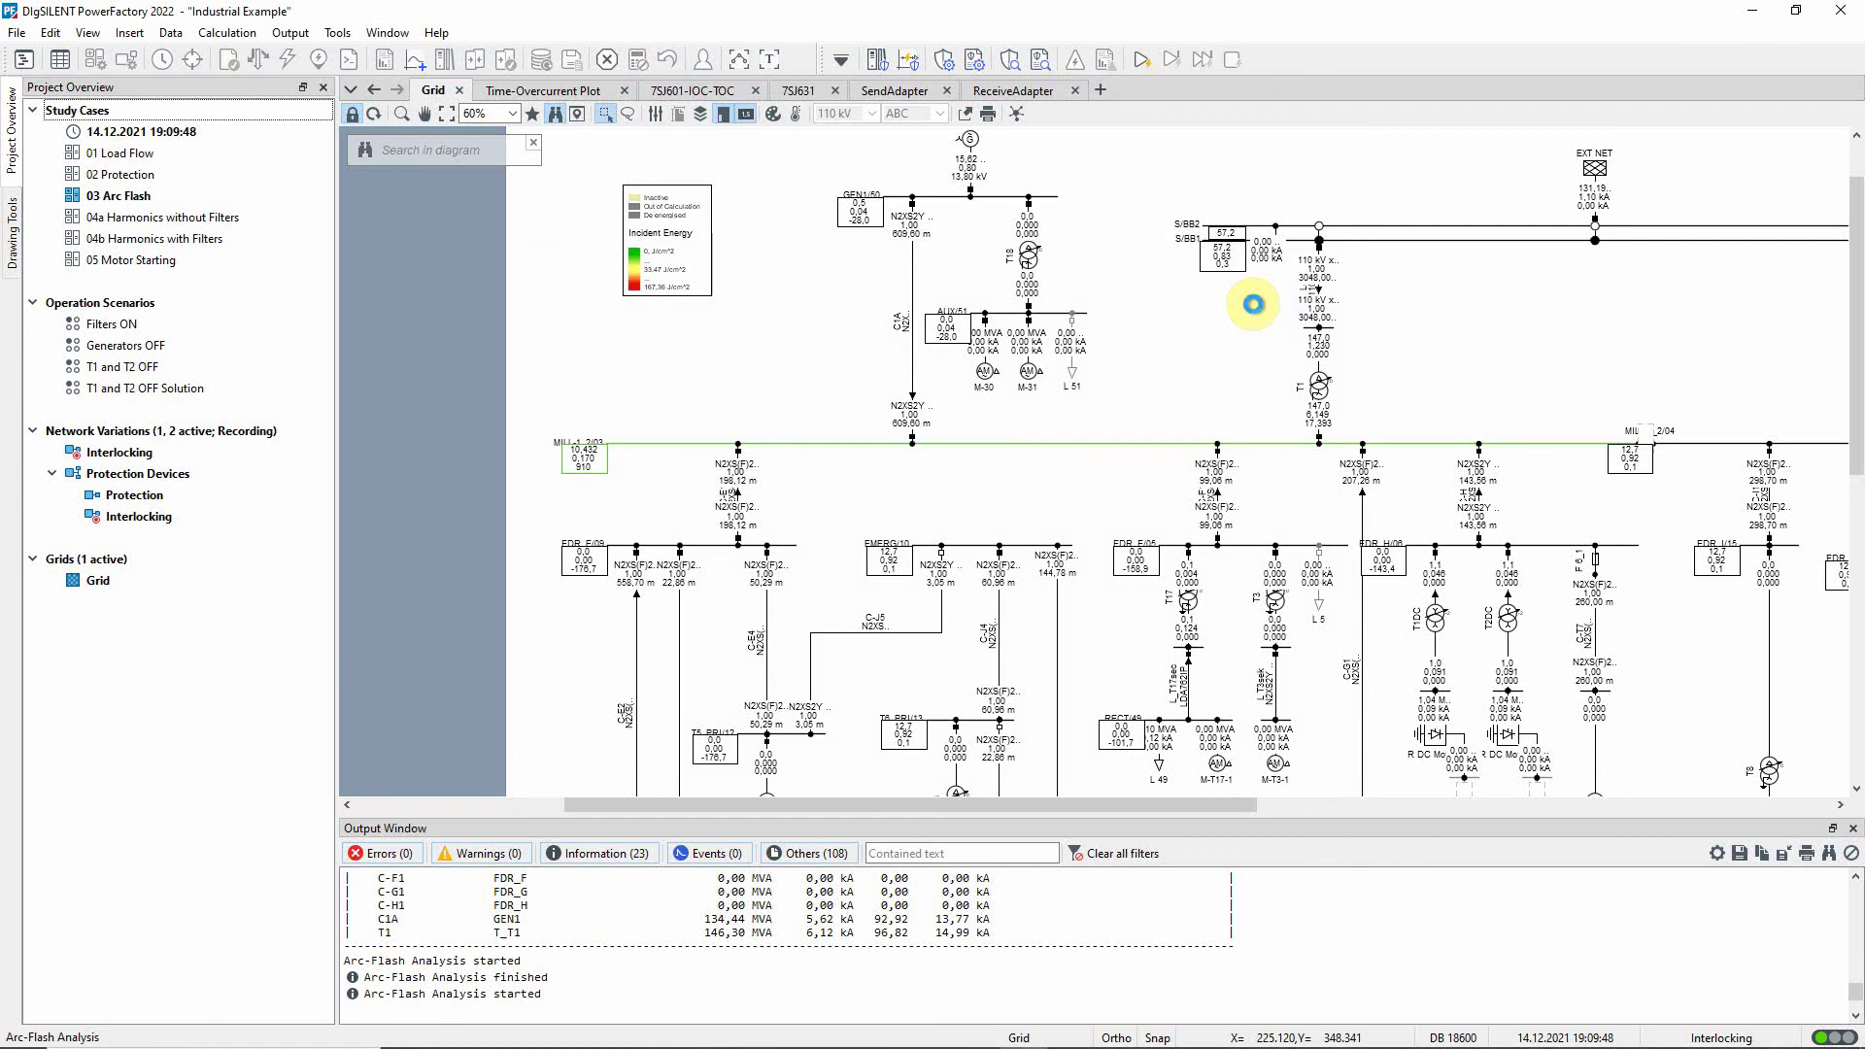
pyautogui.click(1410, 129)
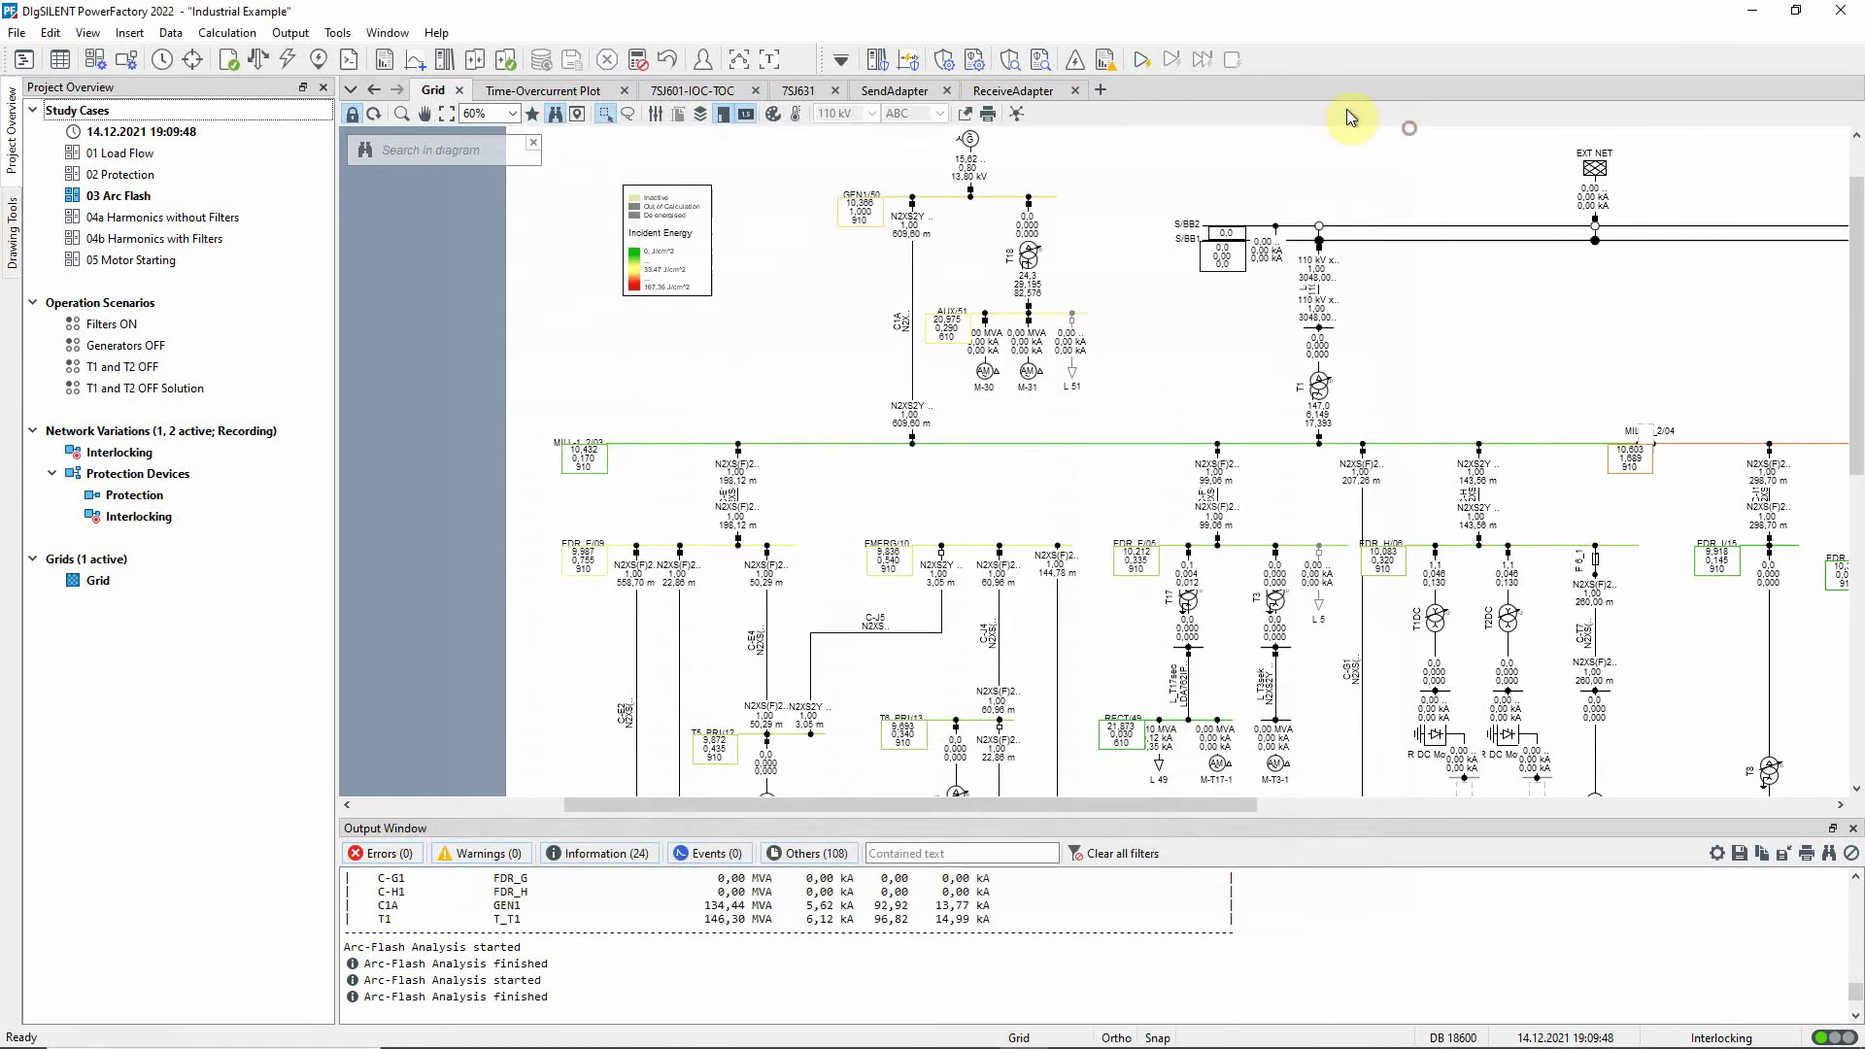
pyautogui.click(1104, 58)
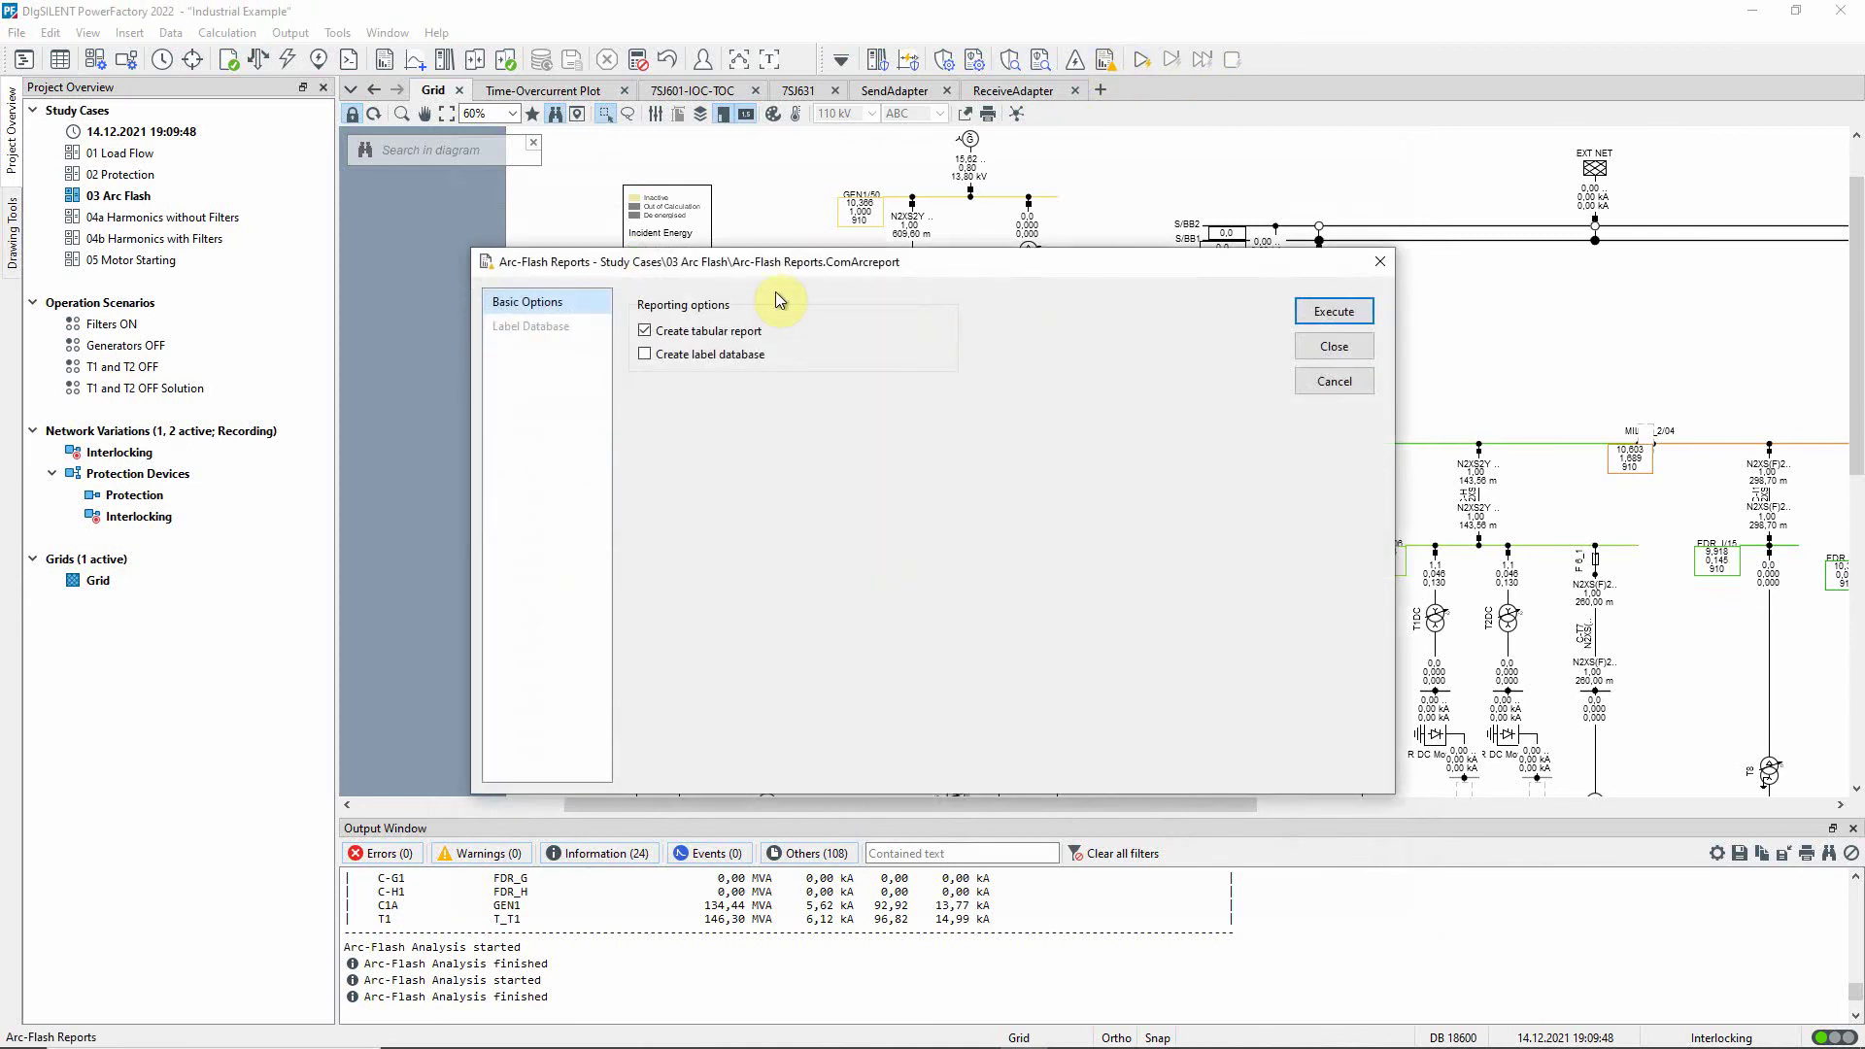
# - Replace the tabular report with a label database exported to D:\Arc Flash\arcflash.xls
pyautogui.click(736, 330)
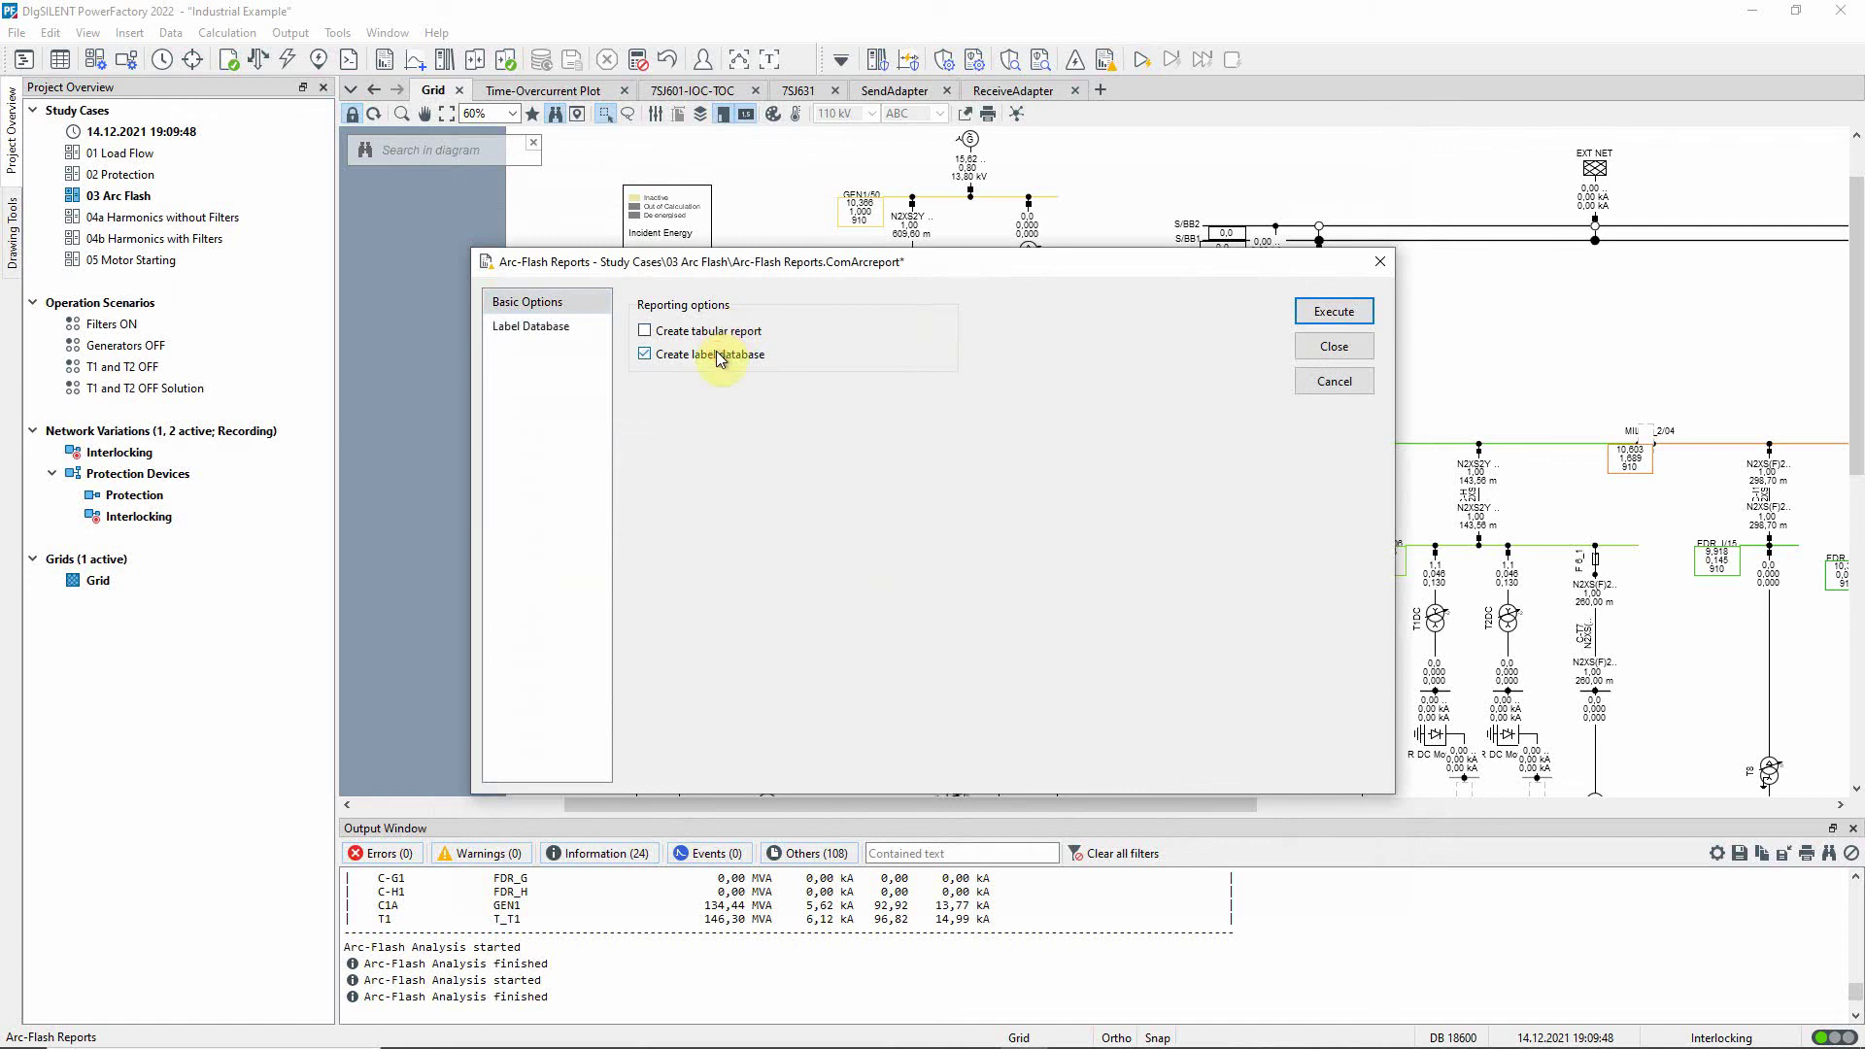
pyautogui.click(539, 328)
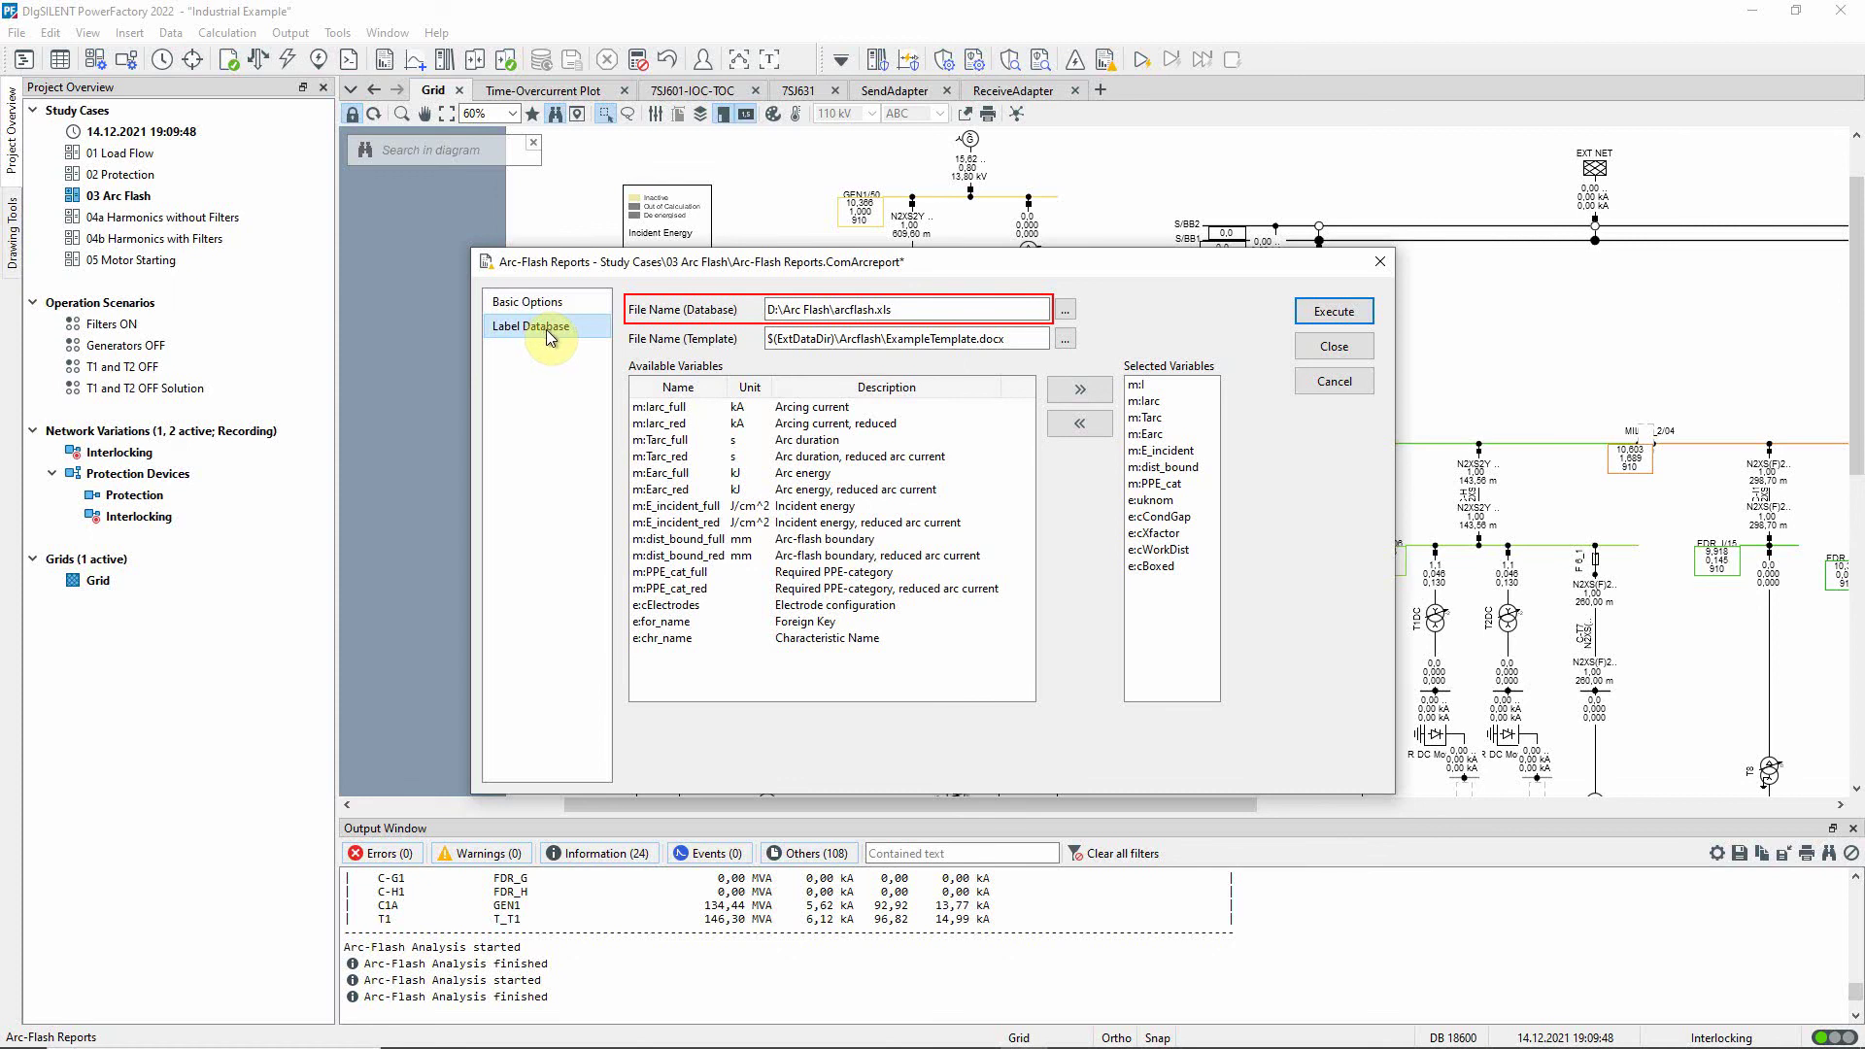
pyautogui.click(1335, 311)
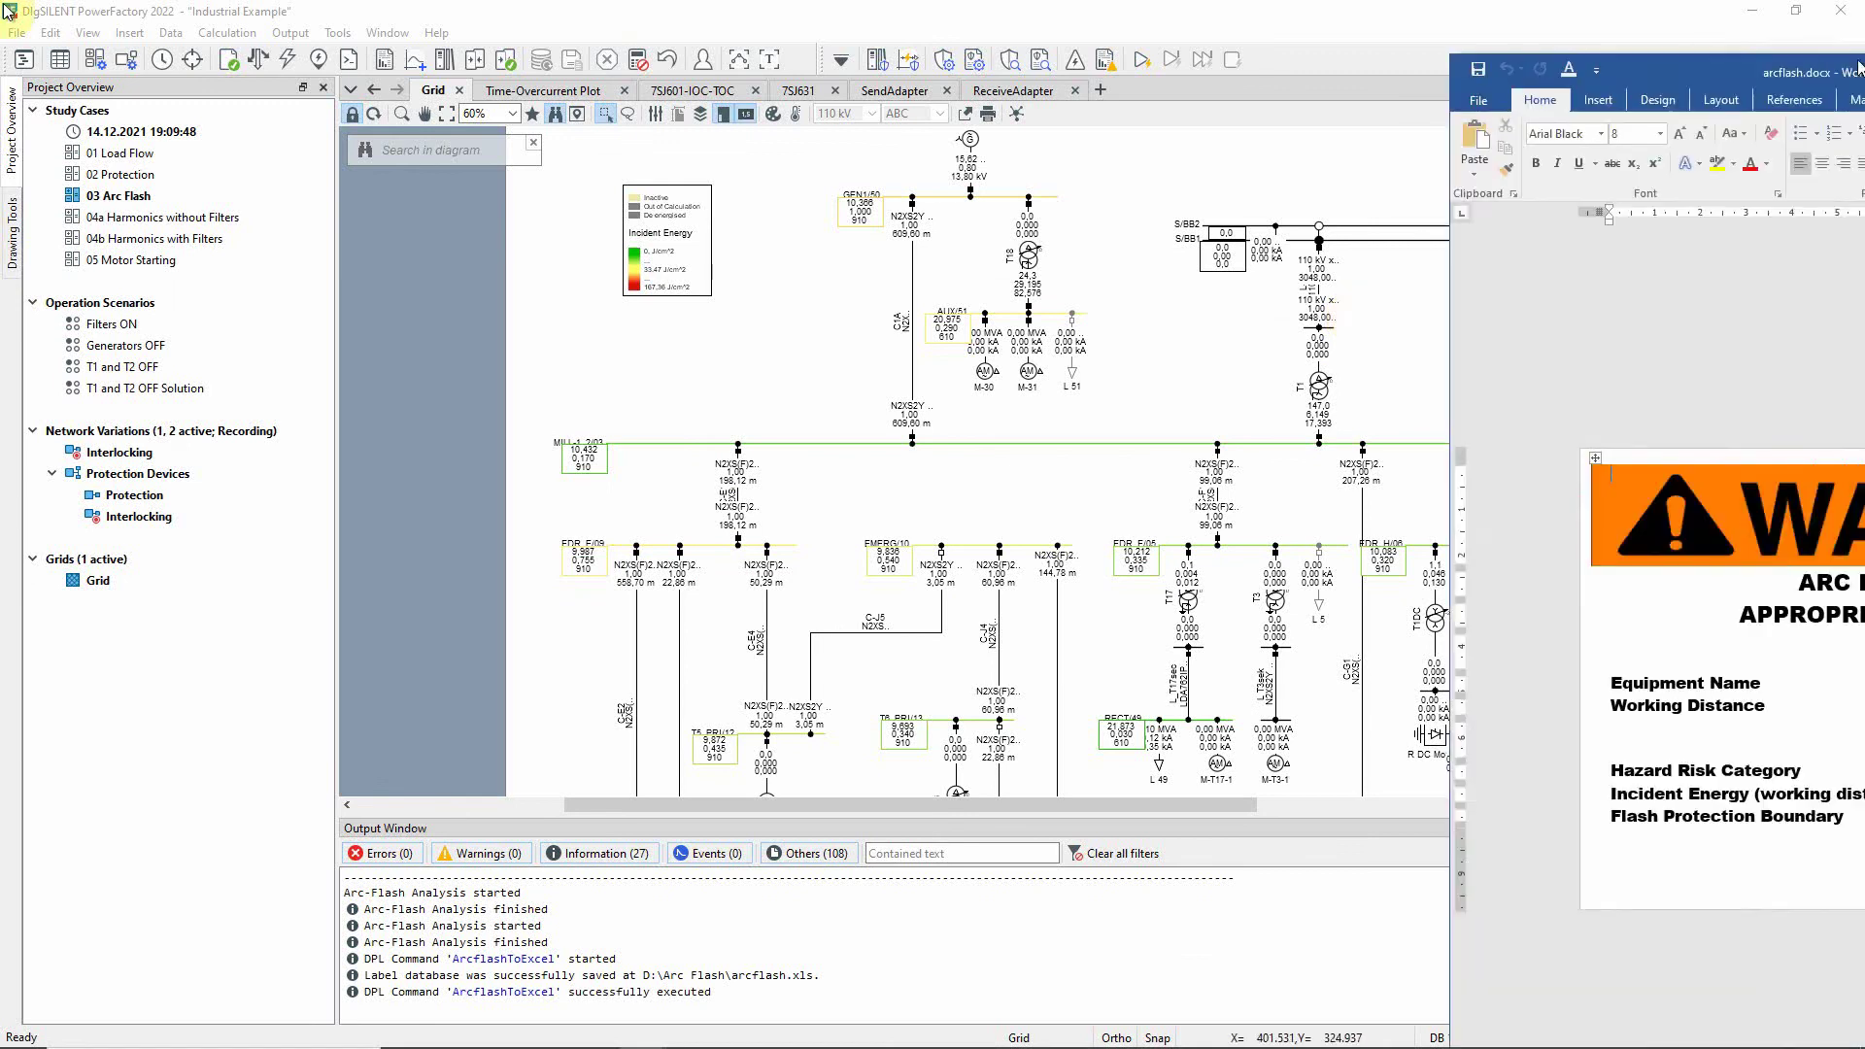
# - Attach arcflash.xls as the mail-merge recipient list for the Word label
pyautogui.moveTo(1559, 66); pyautogui.dragTo(808, 25)
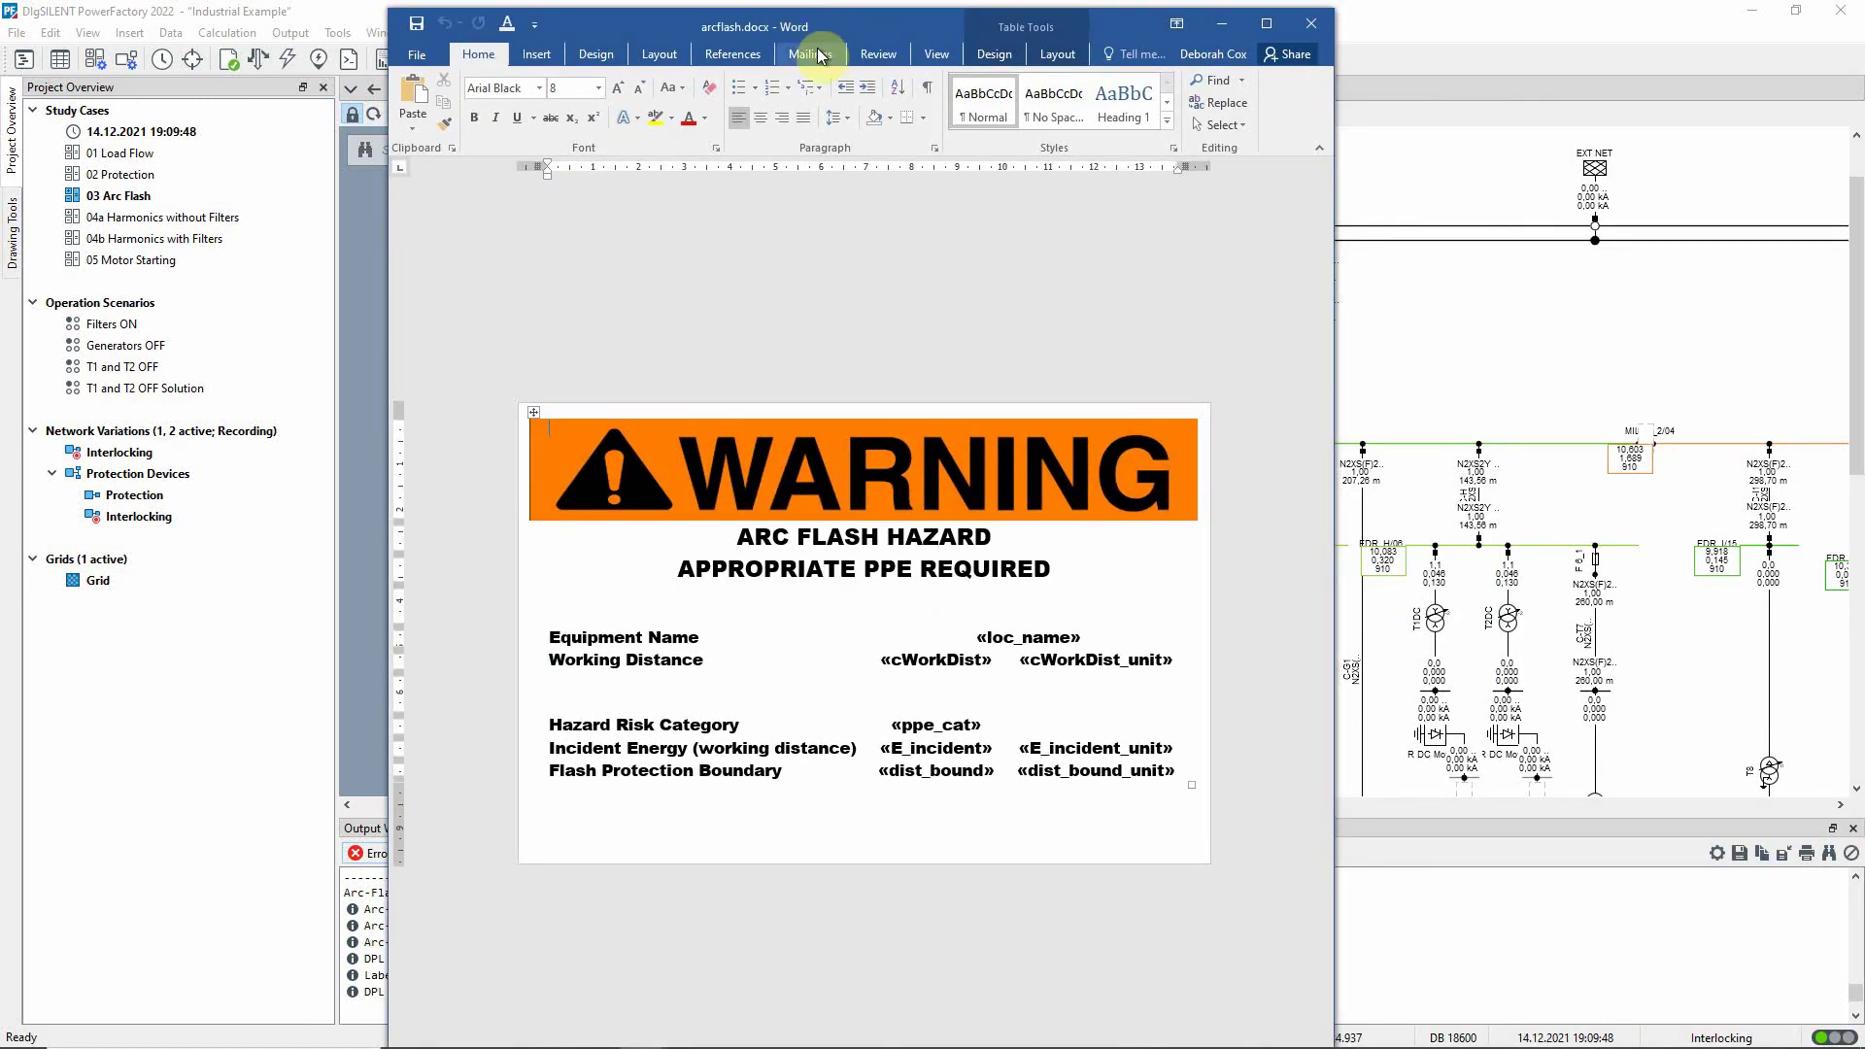
pyautogui.click(813, 57)
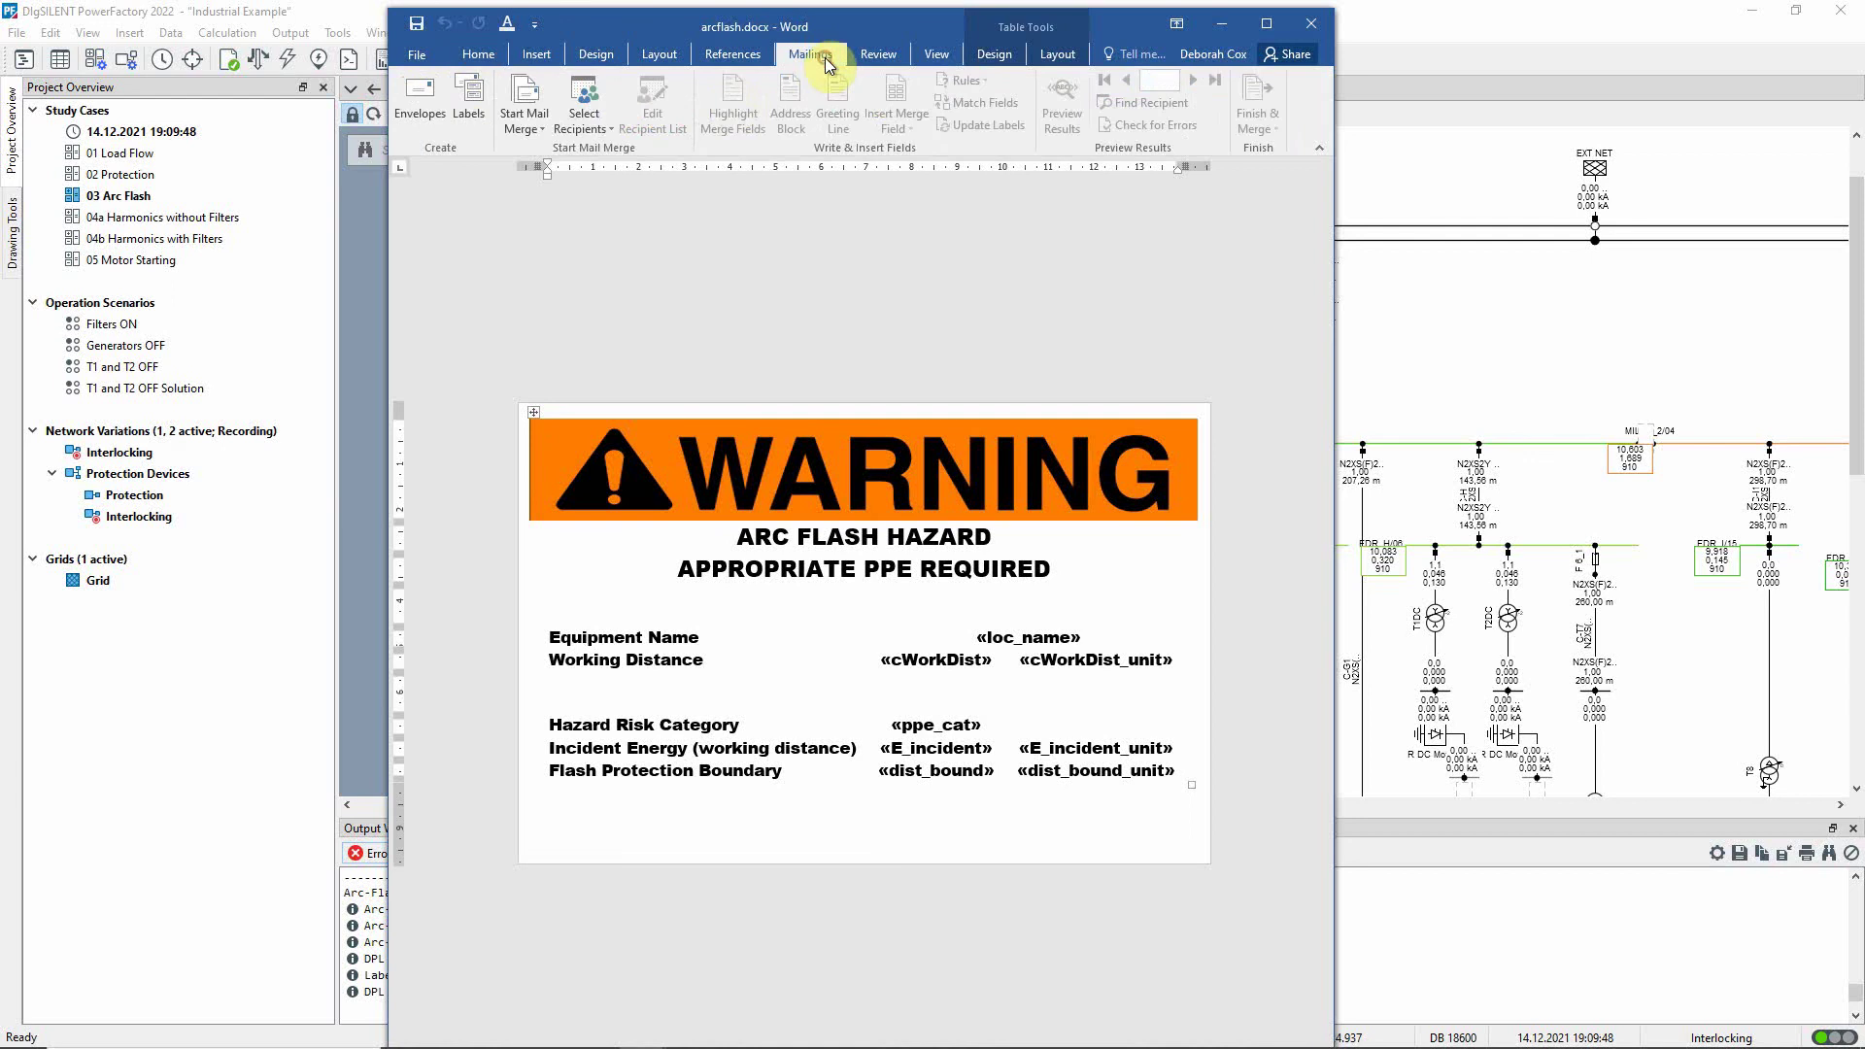
pyautogui.click(583, 115)
pyautogui.click(602, 176)
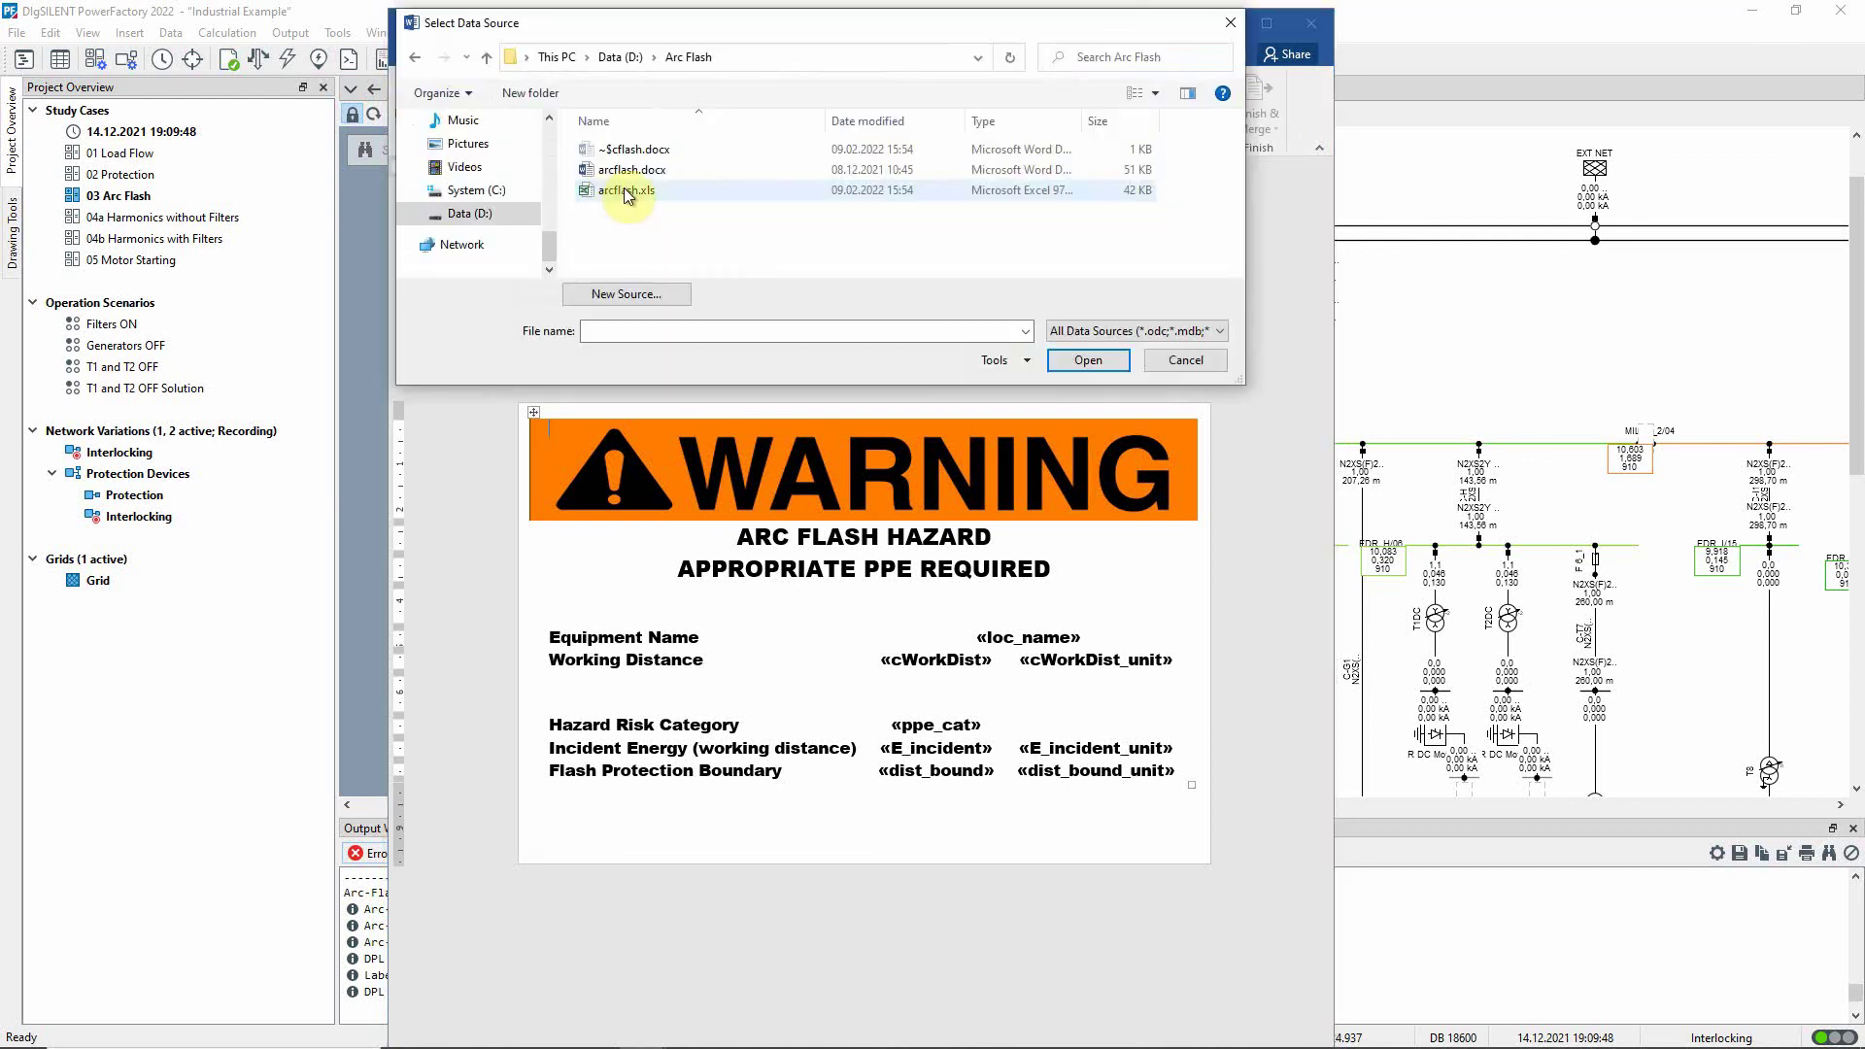
pyautogui.click(629, 194)
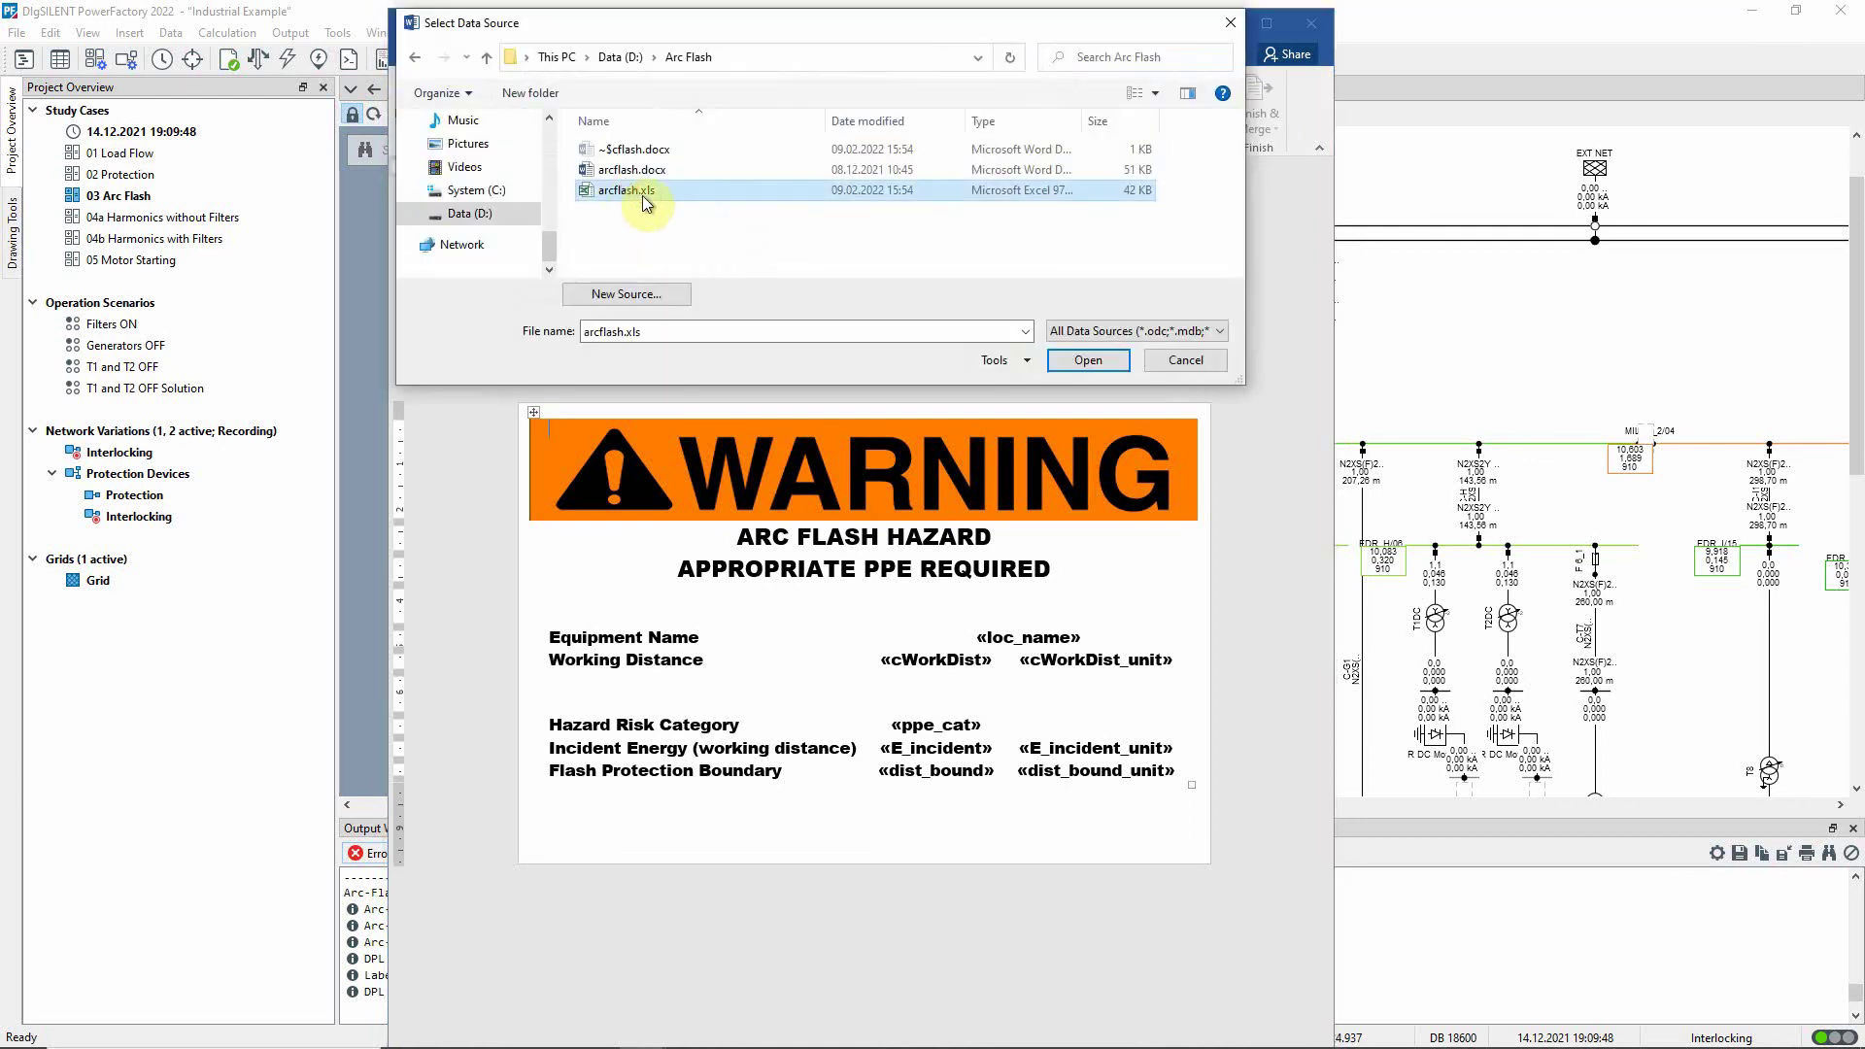
pyautogui.click(1116, 364)
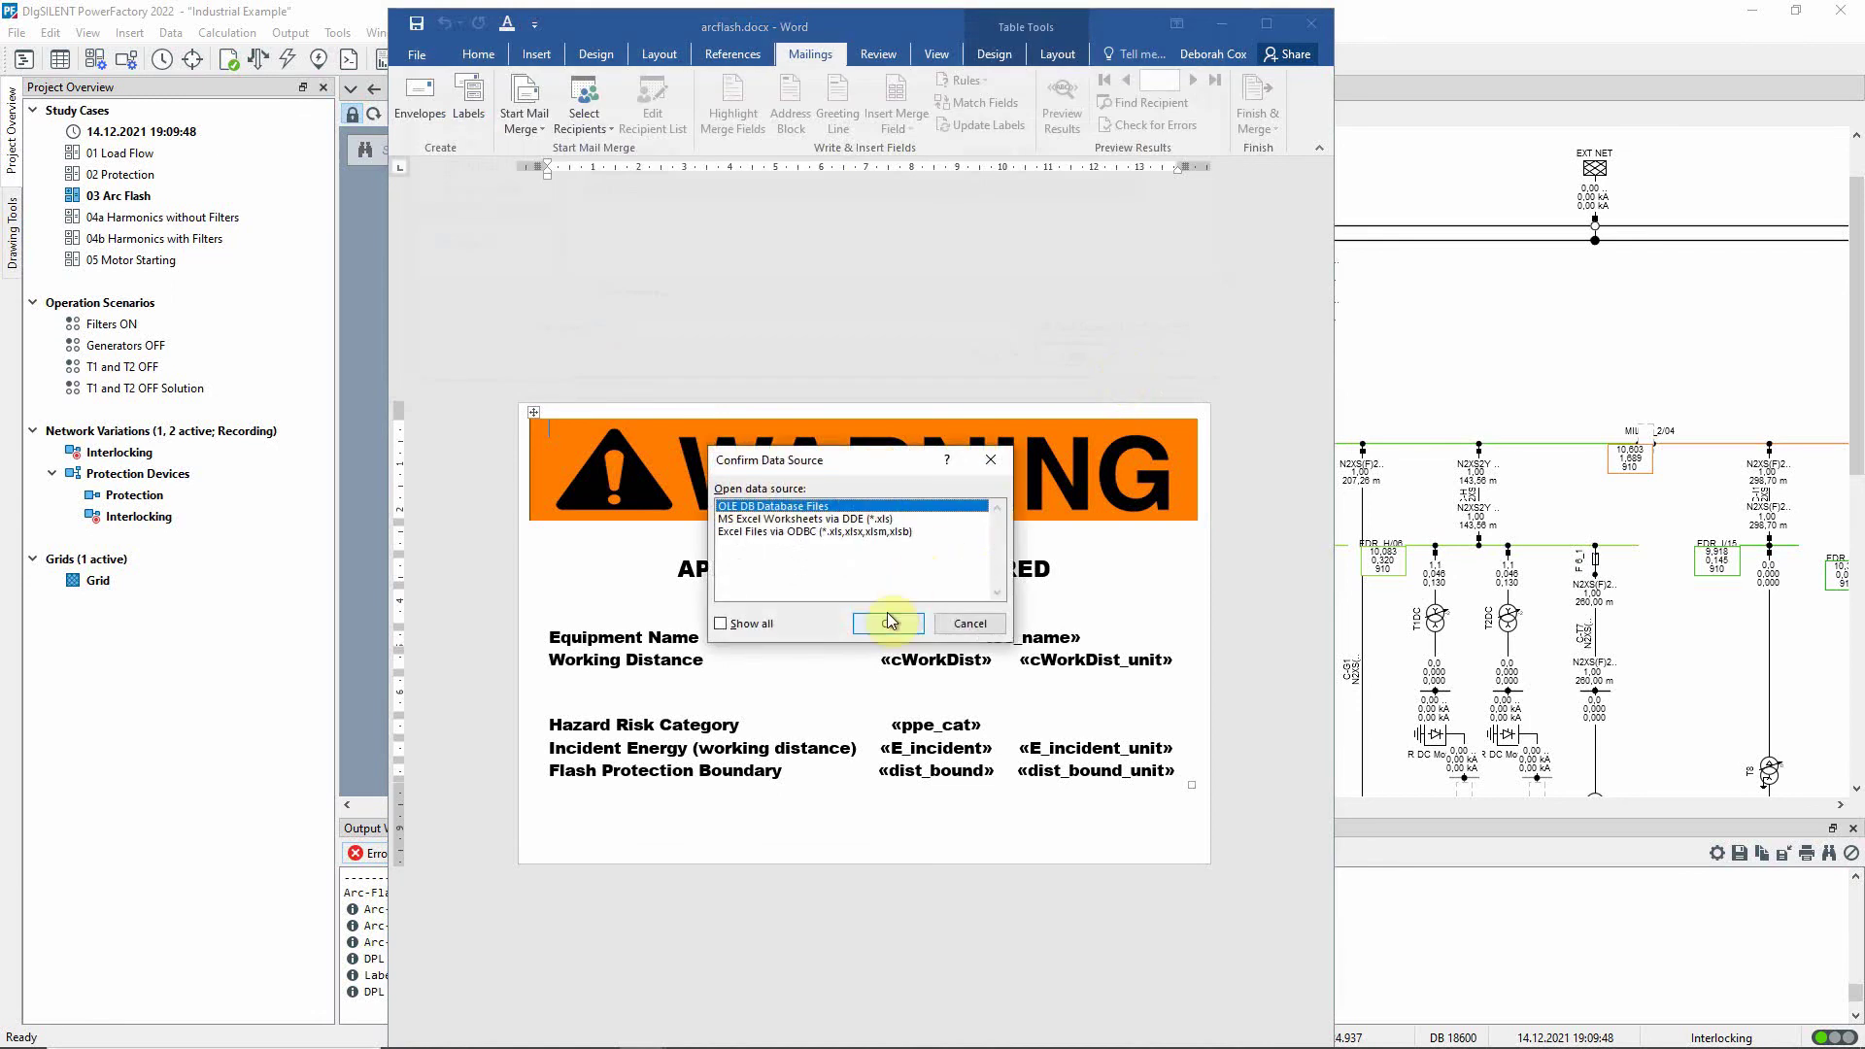
pyautogui.click(888, 622)
pyautogui.click(948, 642)
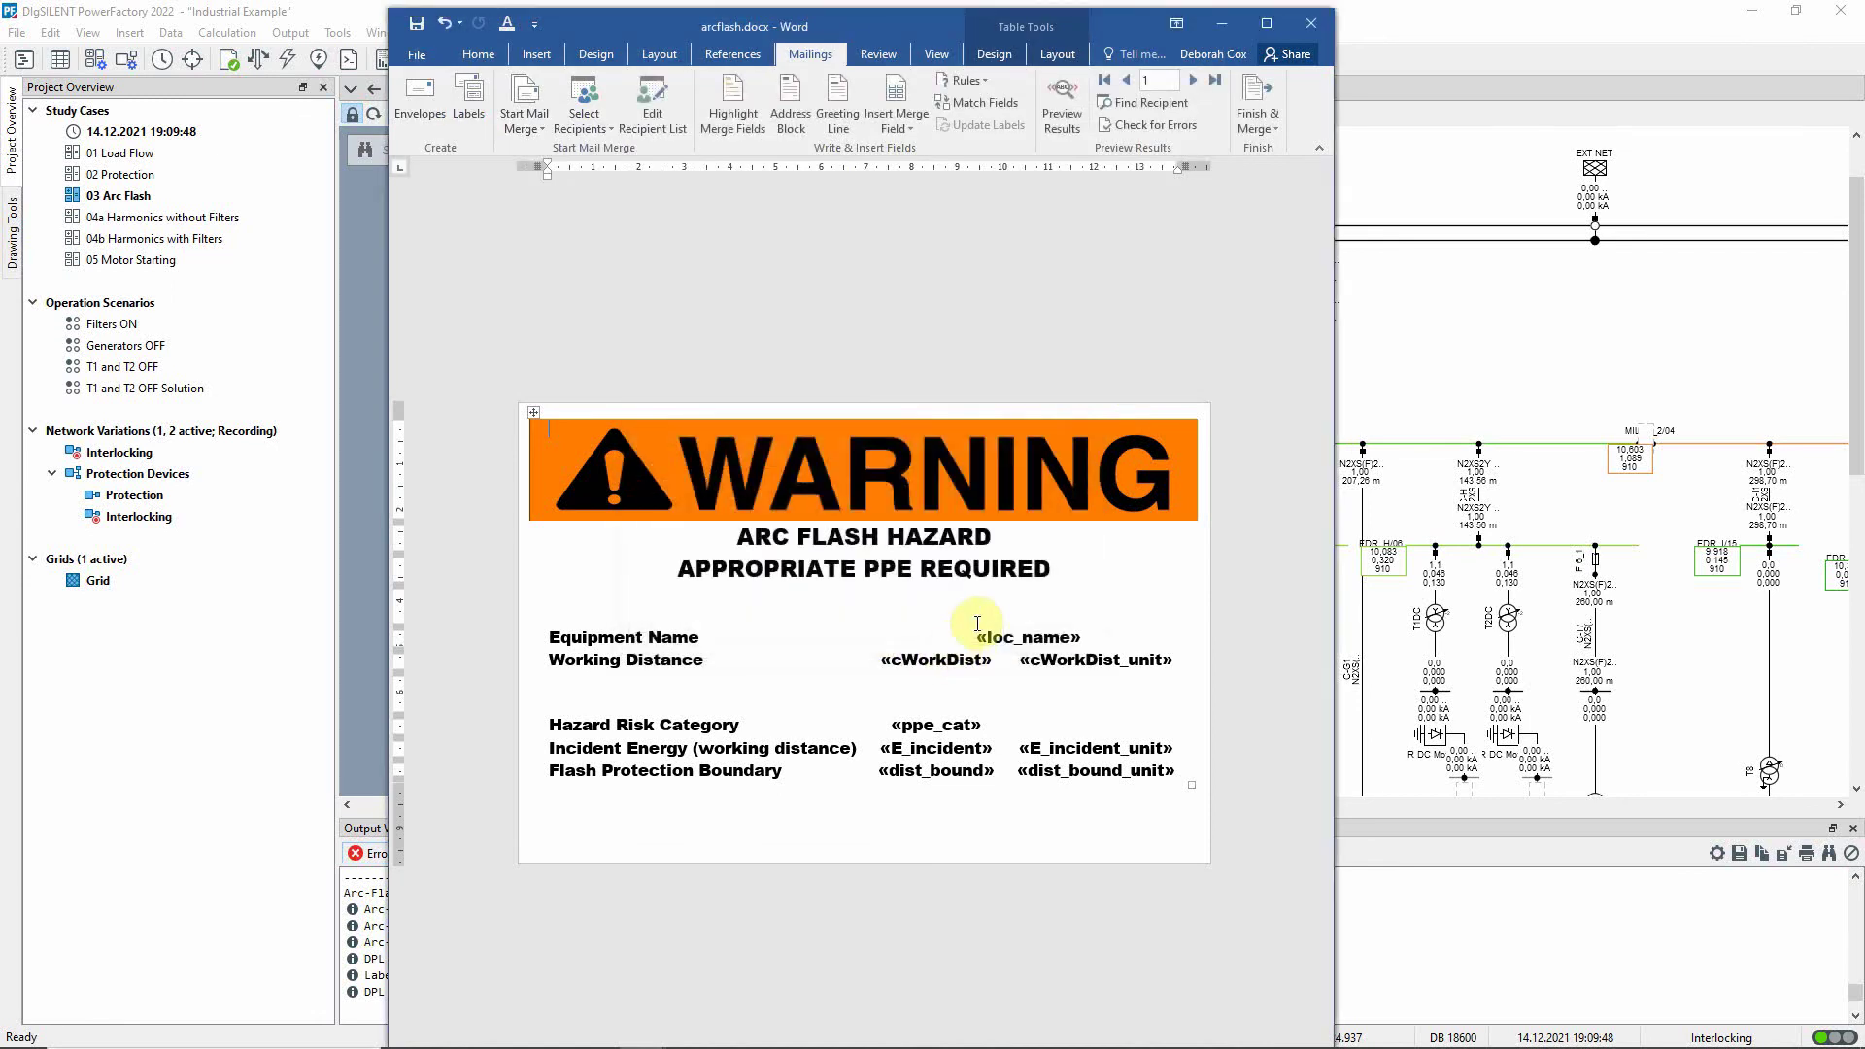
# - Preview the merged label values and step forward to the third record
pyautogui.click(1061, 105)
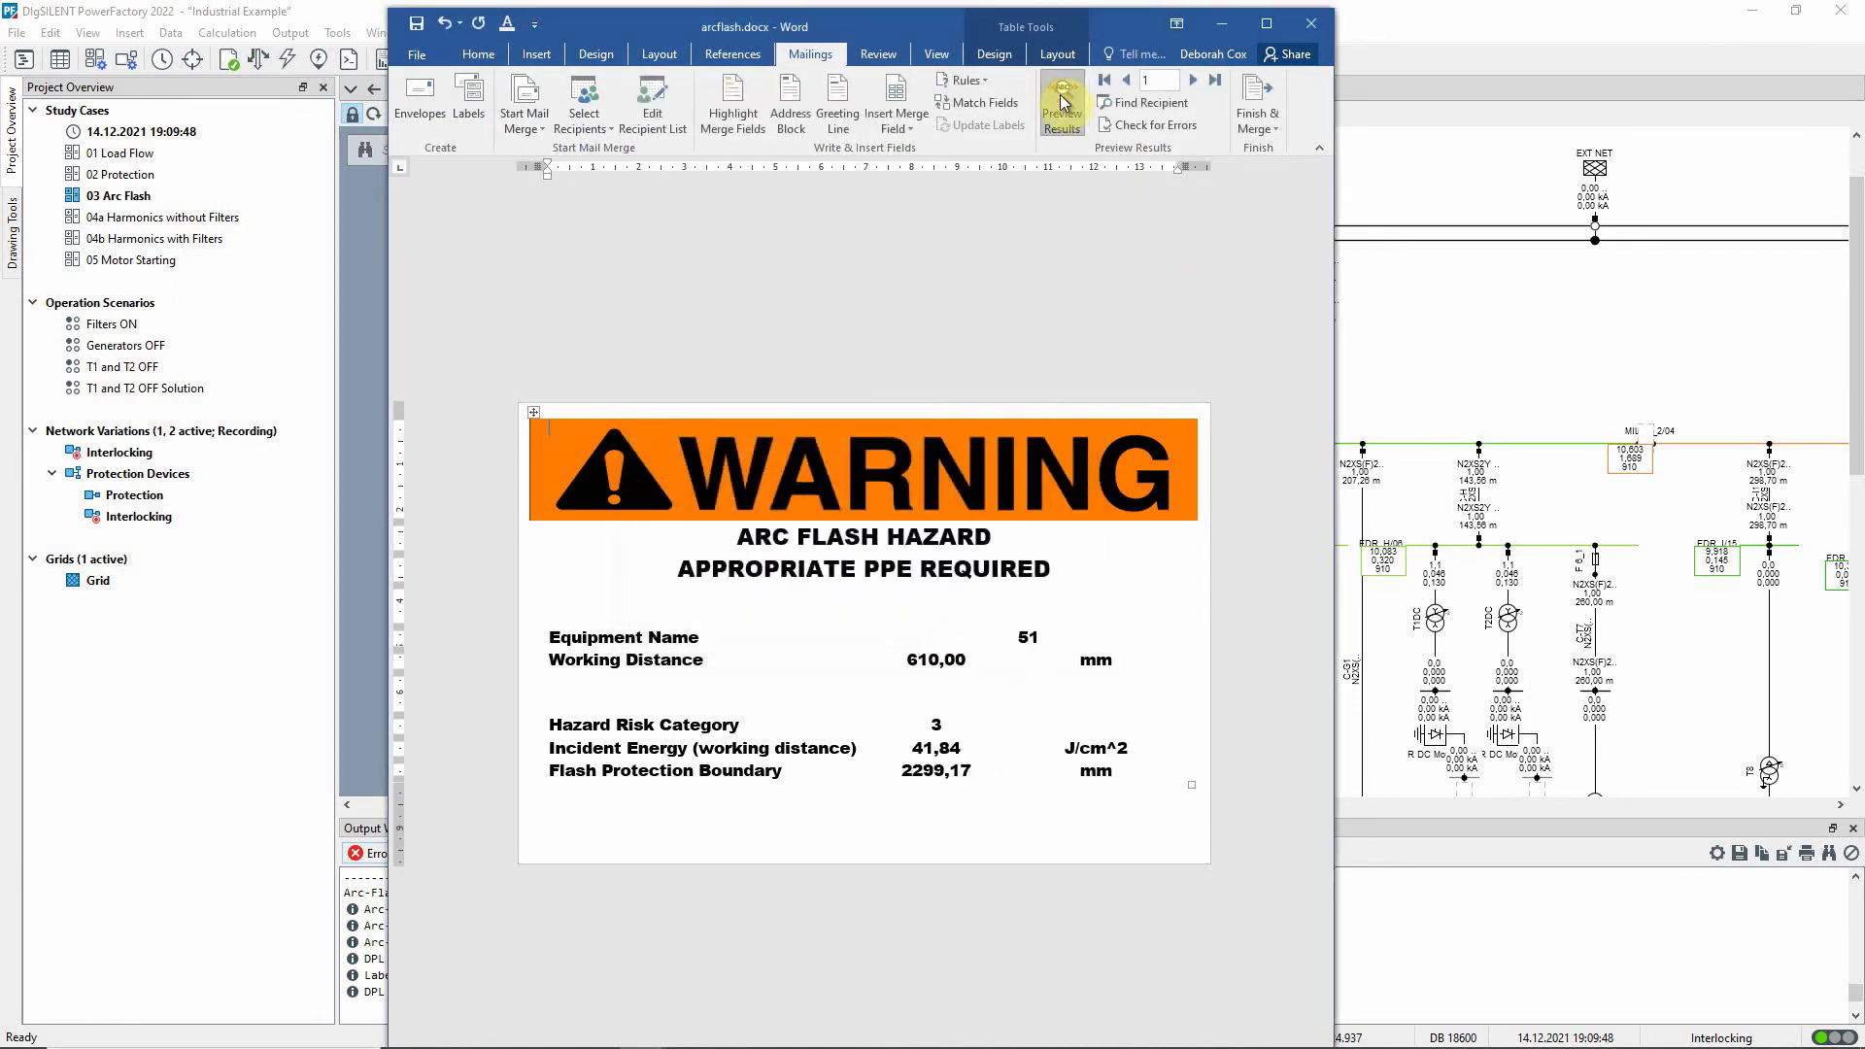
pyautogui.click(1194, 82)
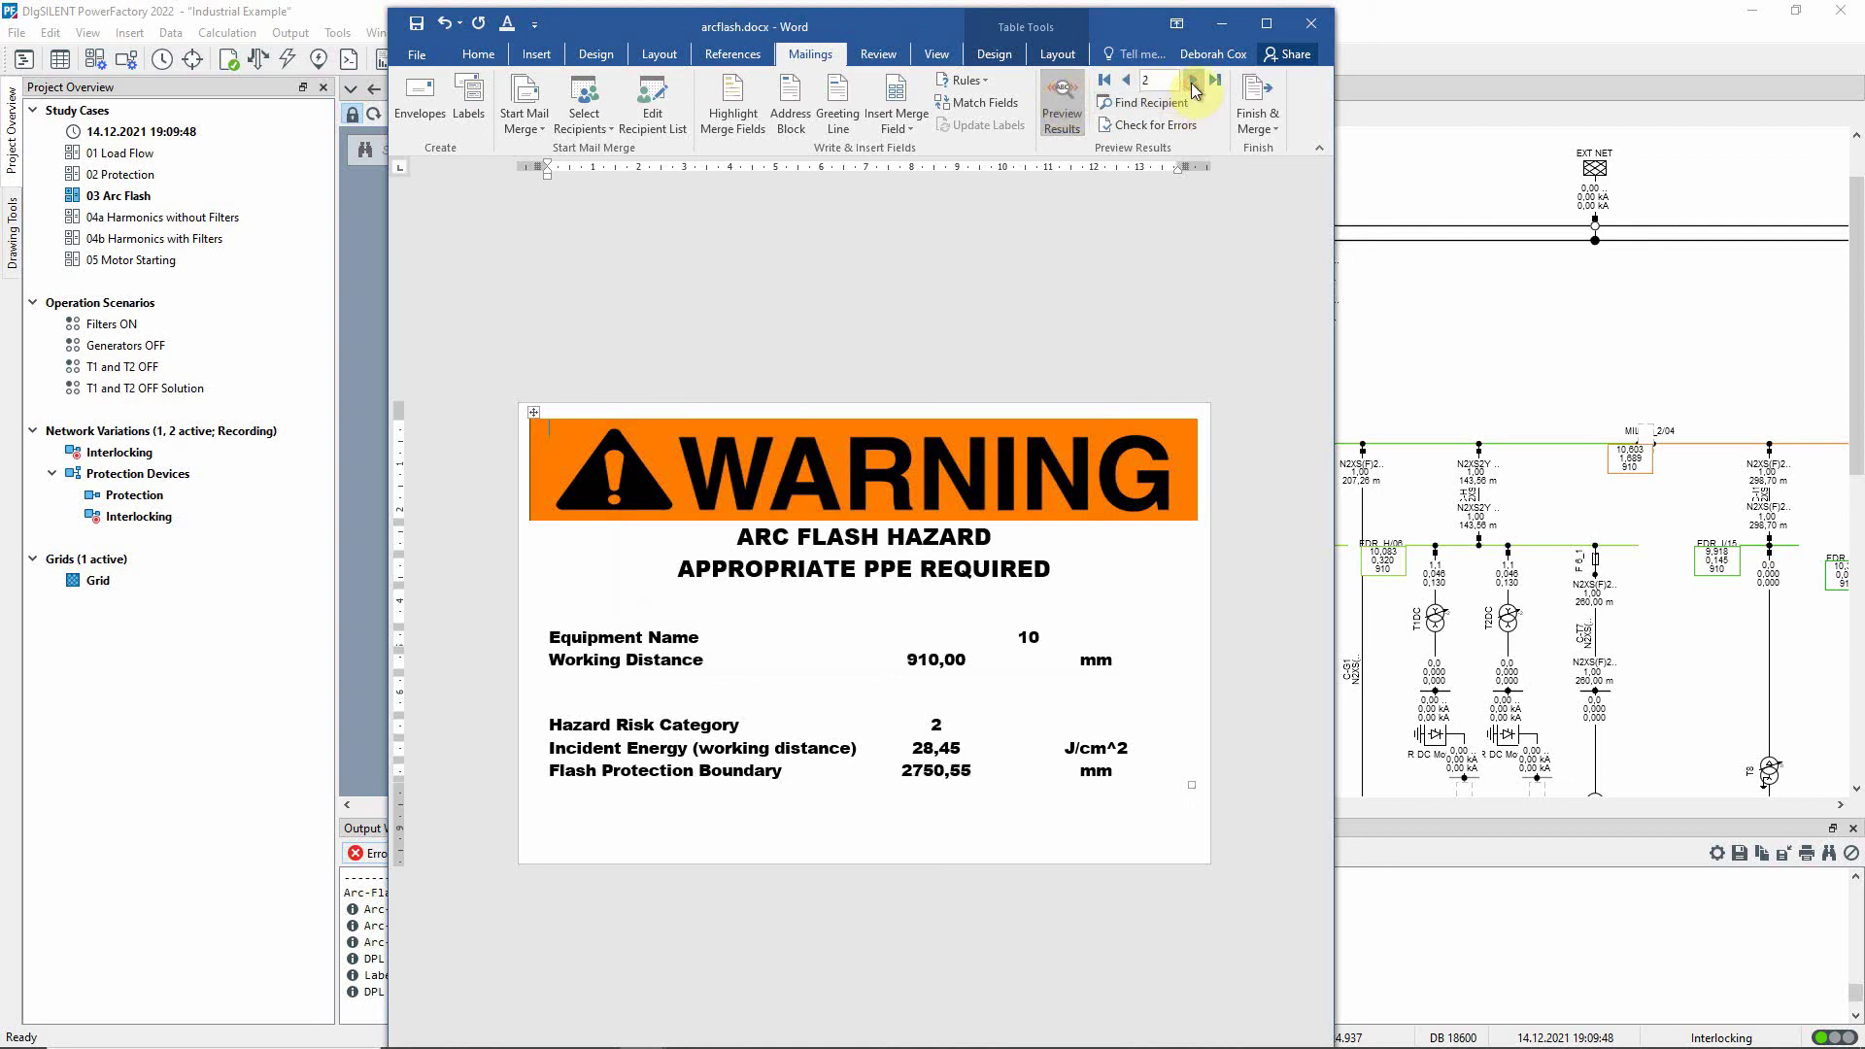
pyautogui.click(1194, 83)
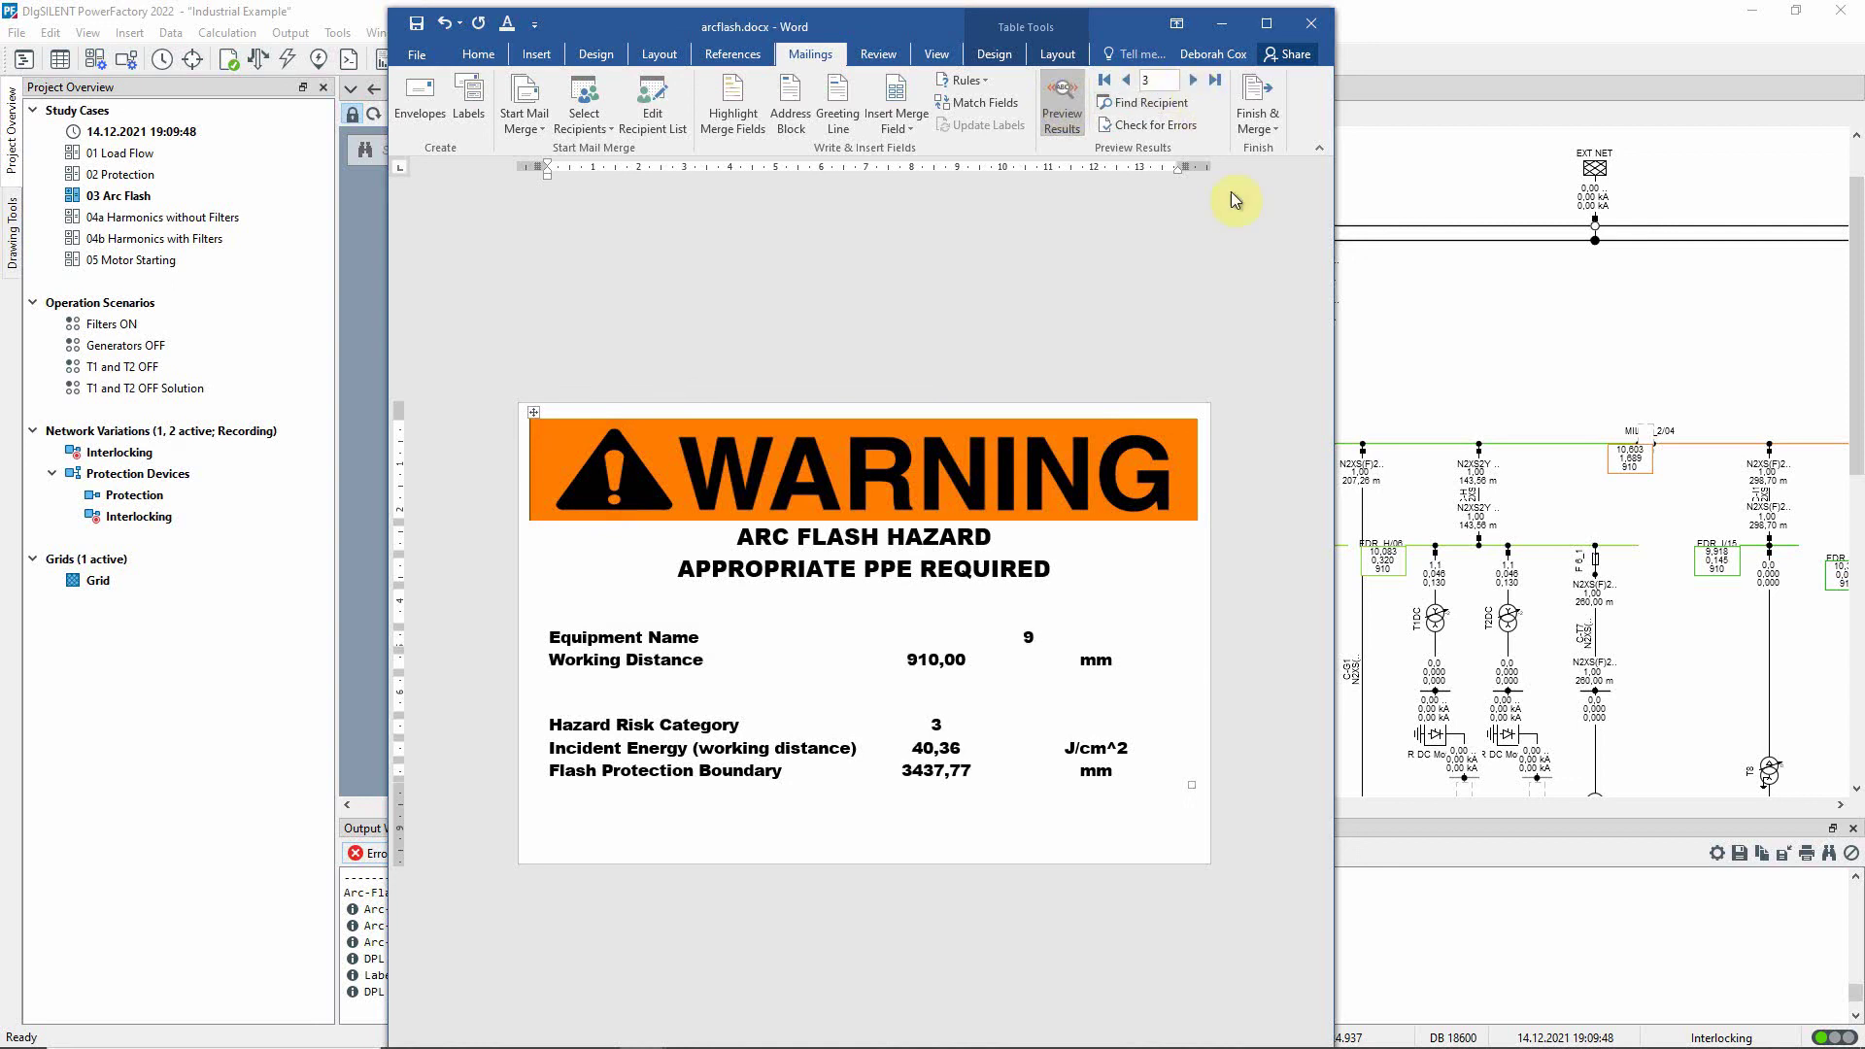